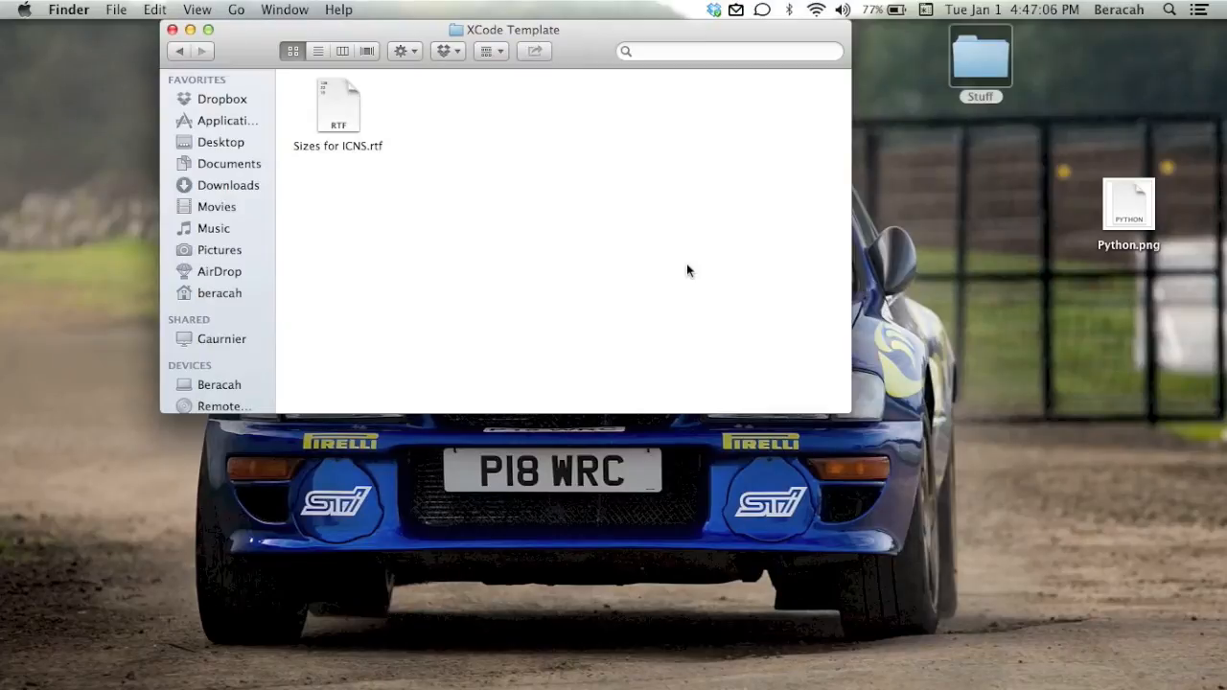
Step: Check the full-size icon dimensions listed in Sizes for ICNS.rtf in the Full Sized folder
{"action": "left_click", "coordinate": [179, 51]}
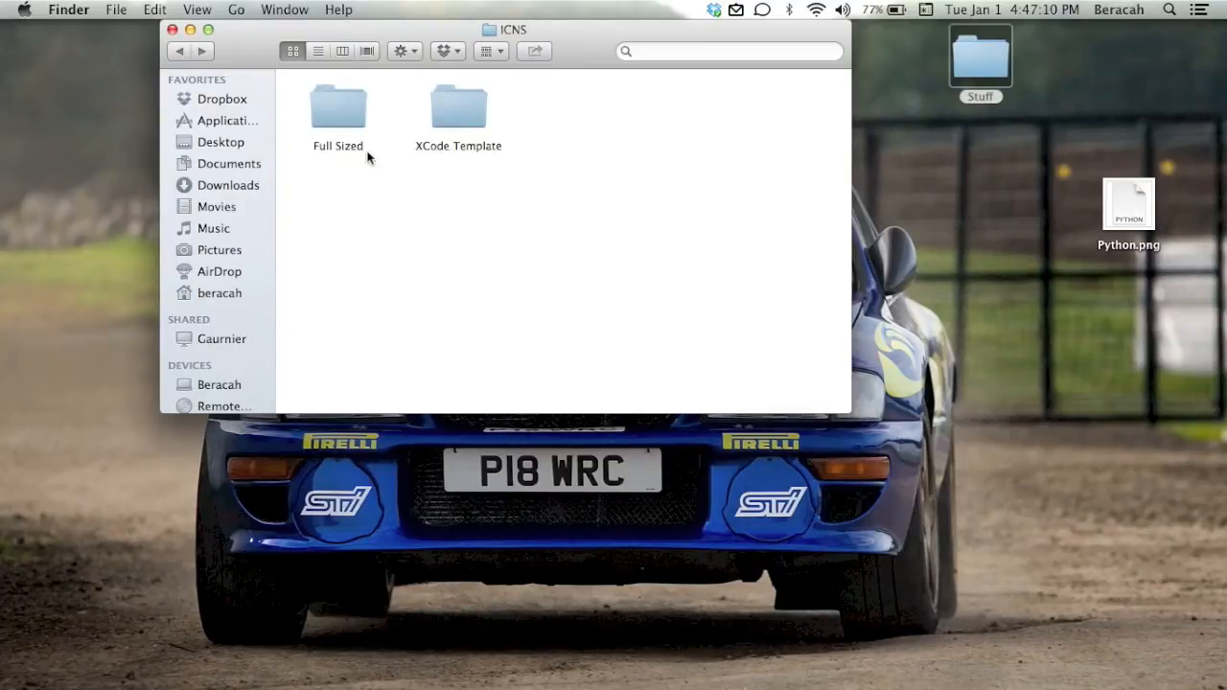
{"action": "double_click", "coordinate": [342, 114]}
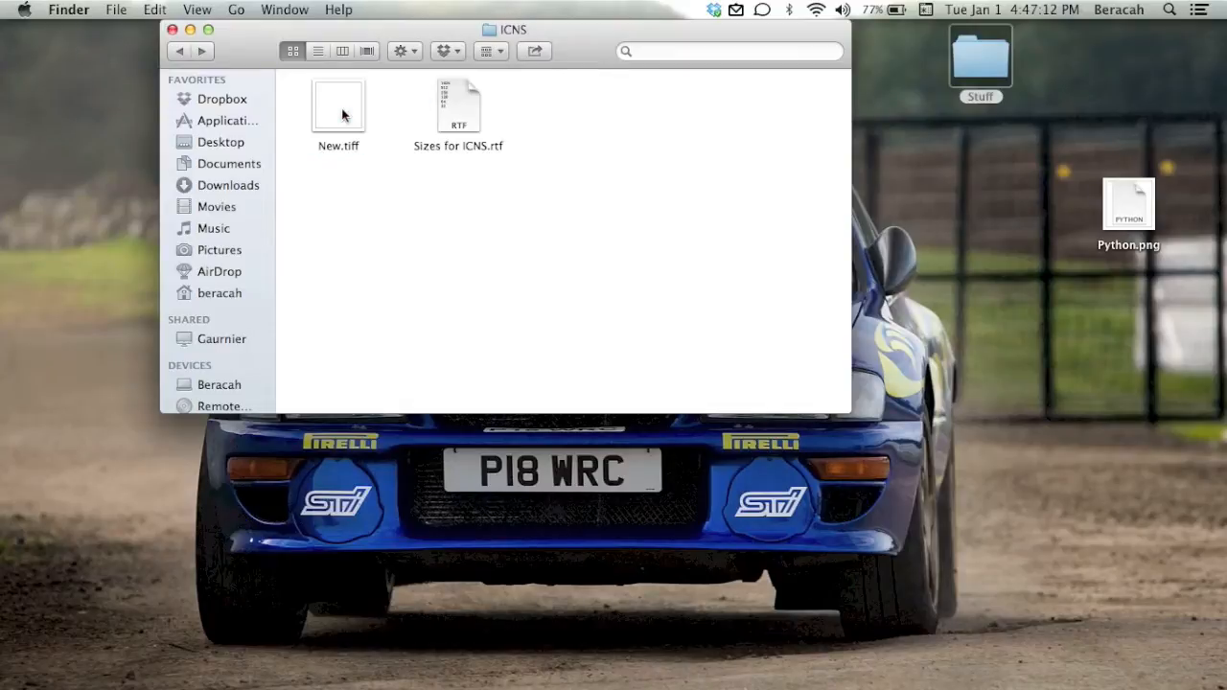
{"action": "double_click", "coordinate": [461, 127]}
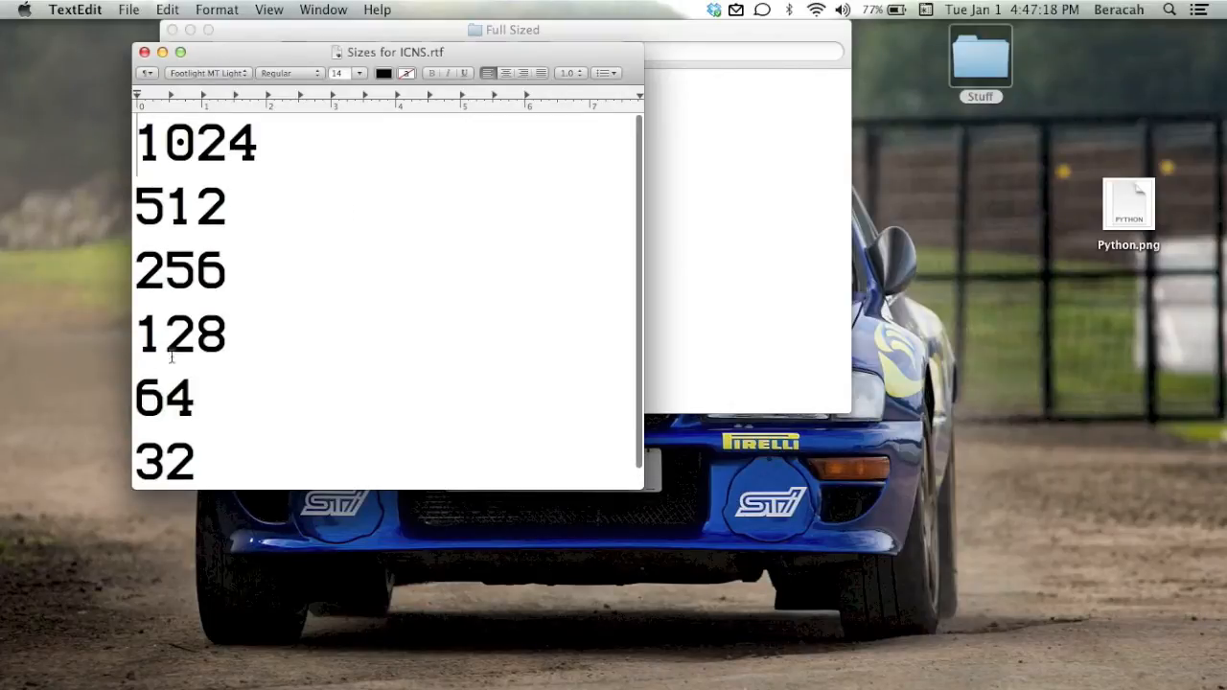
{"action": "left_click", "coordinate": [144, 52]}
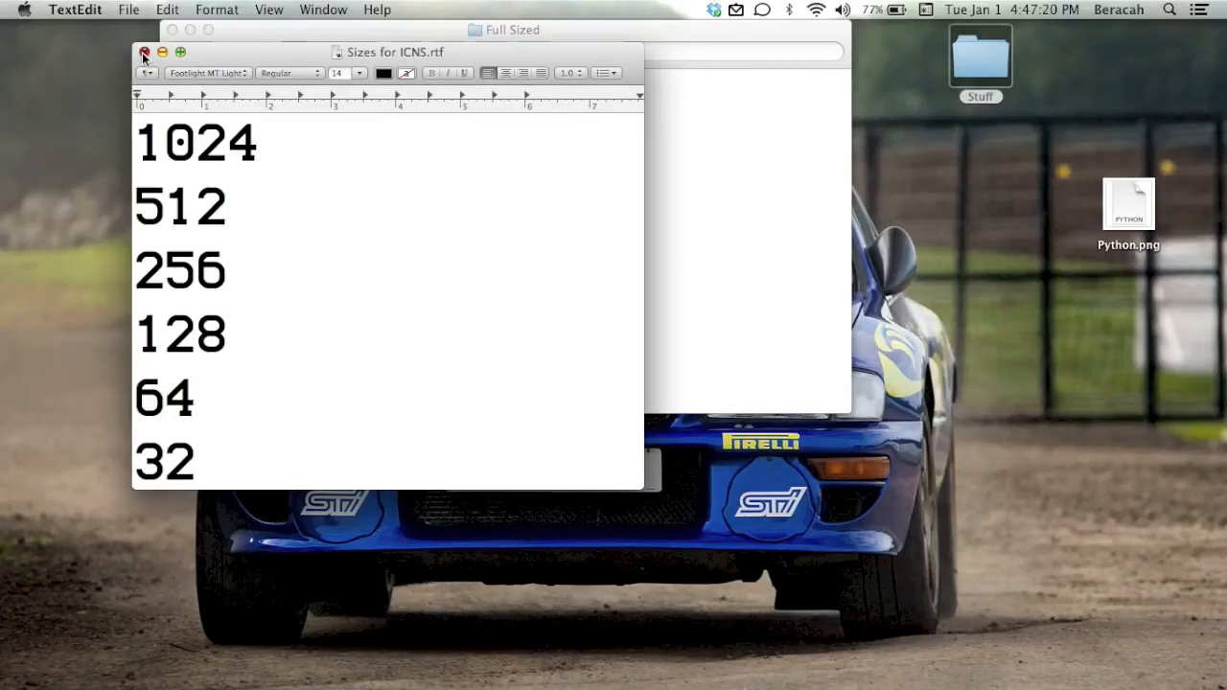
Step: Examine the pages of New.tiff in the Full Sized folder, then close it
{"action": "double_click", "coordinate": [342, 101]}
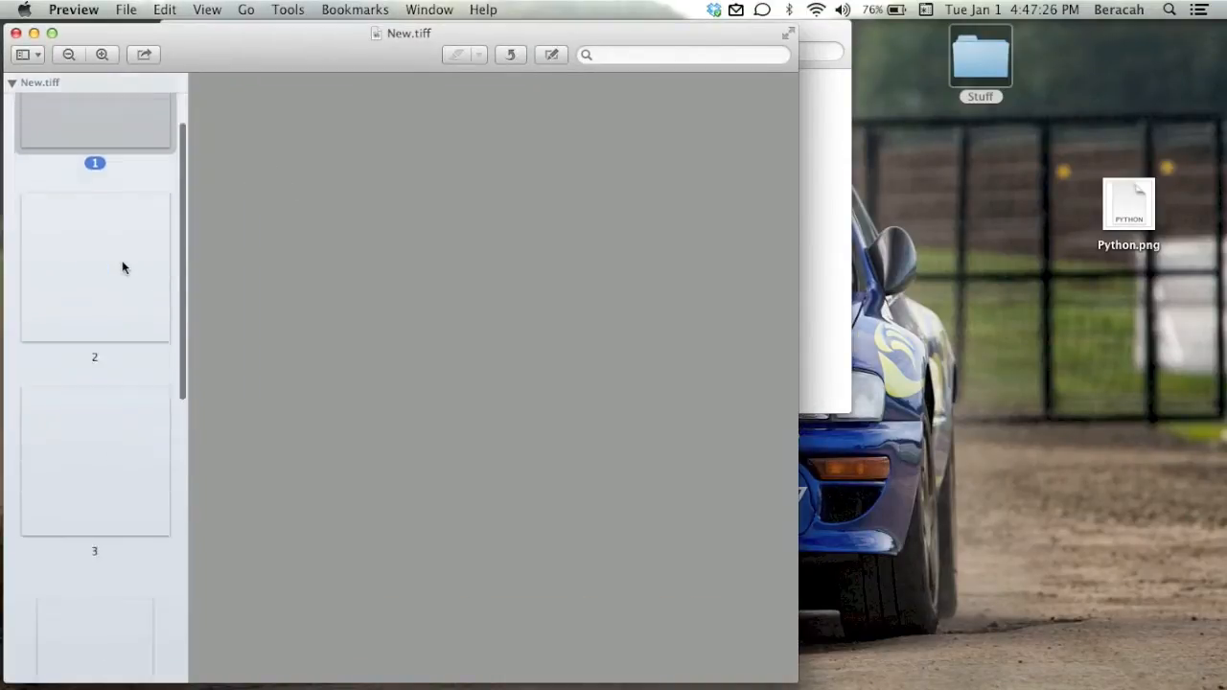
{"action": "scroll", "coordinate": [123, 268], "scroll_direction": "down", "scroll_amount": 10}
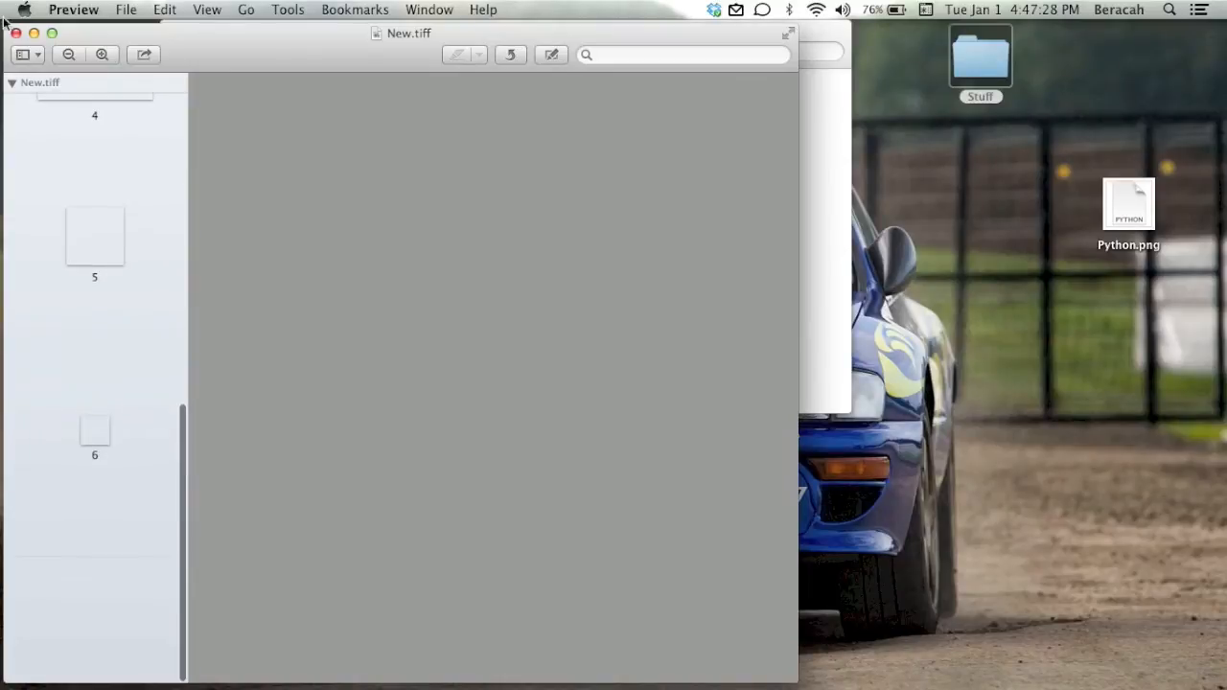
{"action": "left_click", "coordinate": [15, 33]}
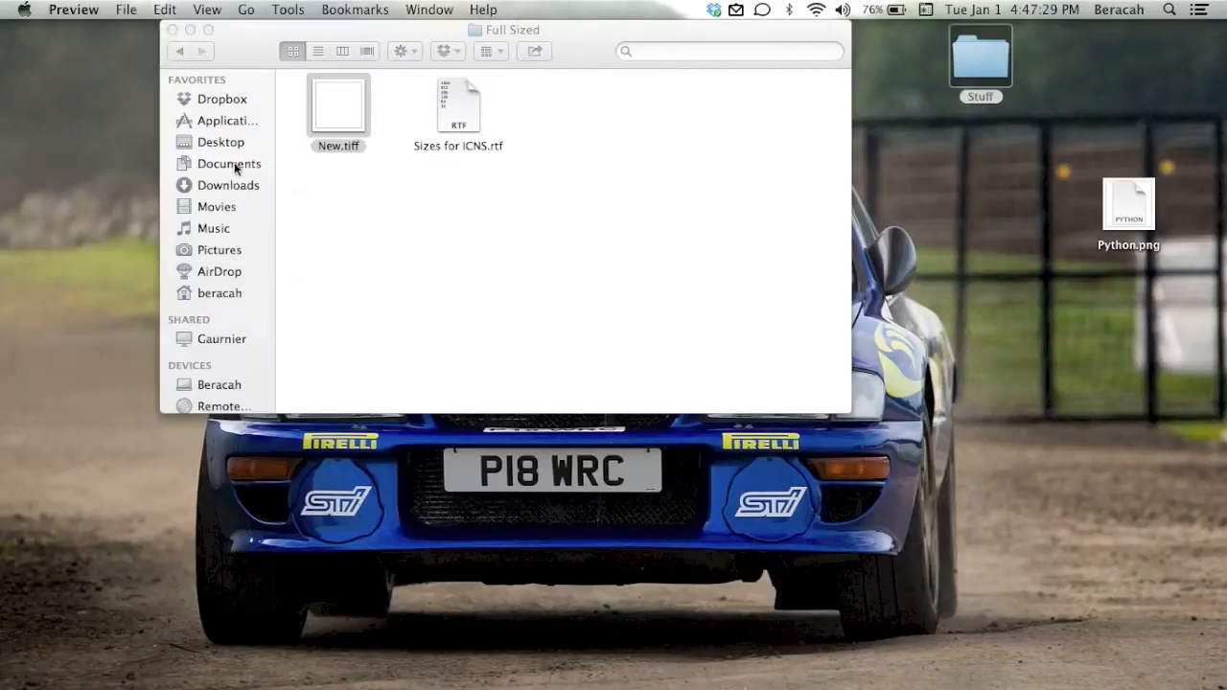
Step: Open Sizes for ICNS.rtf from the XCode Template folder and move its window clear of the folder listing
{"action": "left_click", "coordinate": [179, 51]}
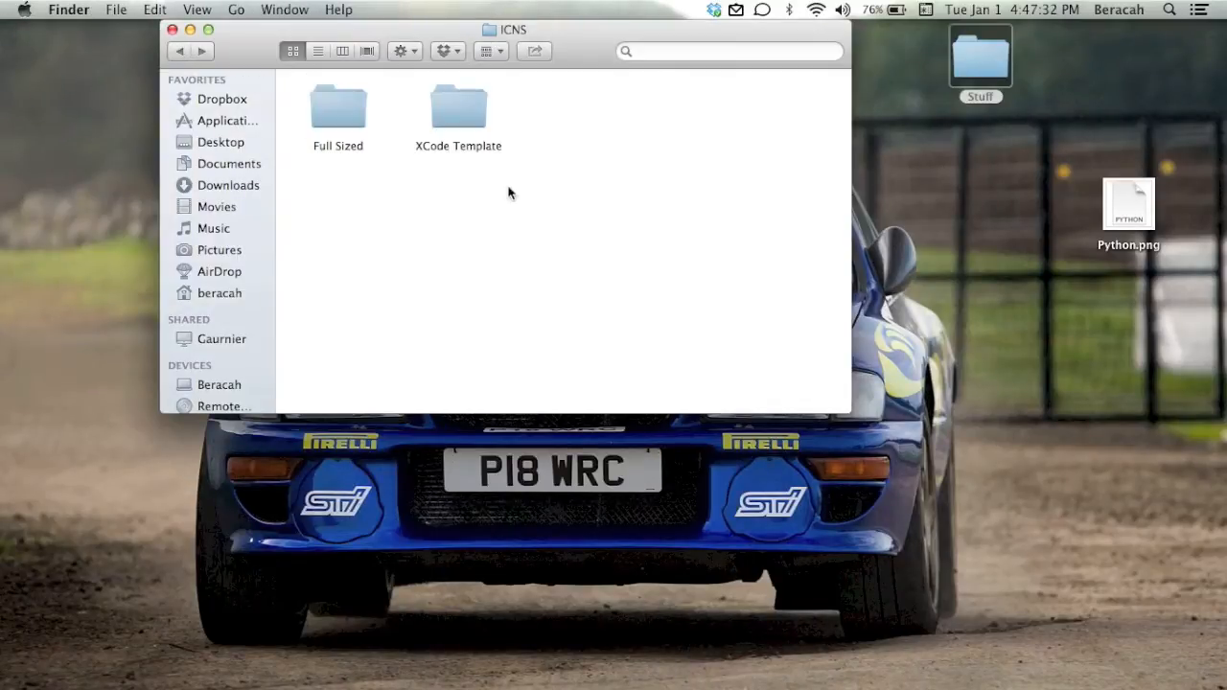
{"action": "double_click", "coordinate": [465, 113]}
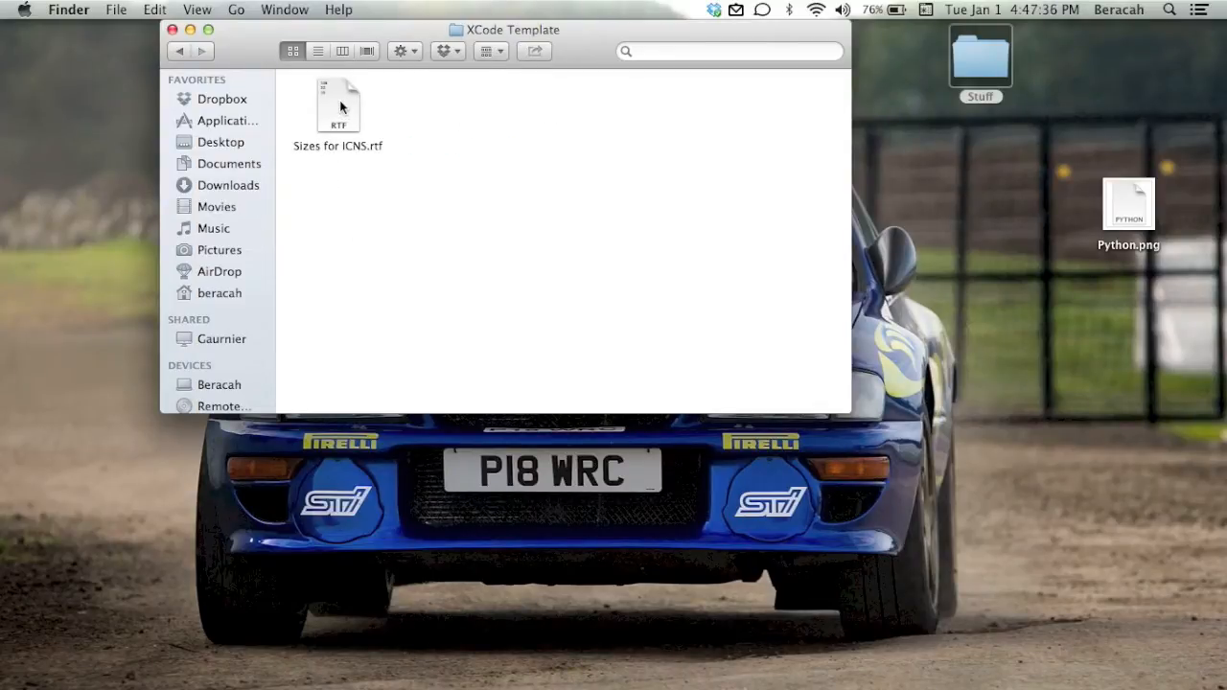
{"action": "double_click", "coordinate": [339, 103]}
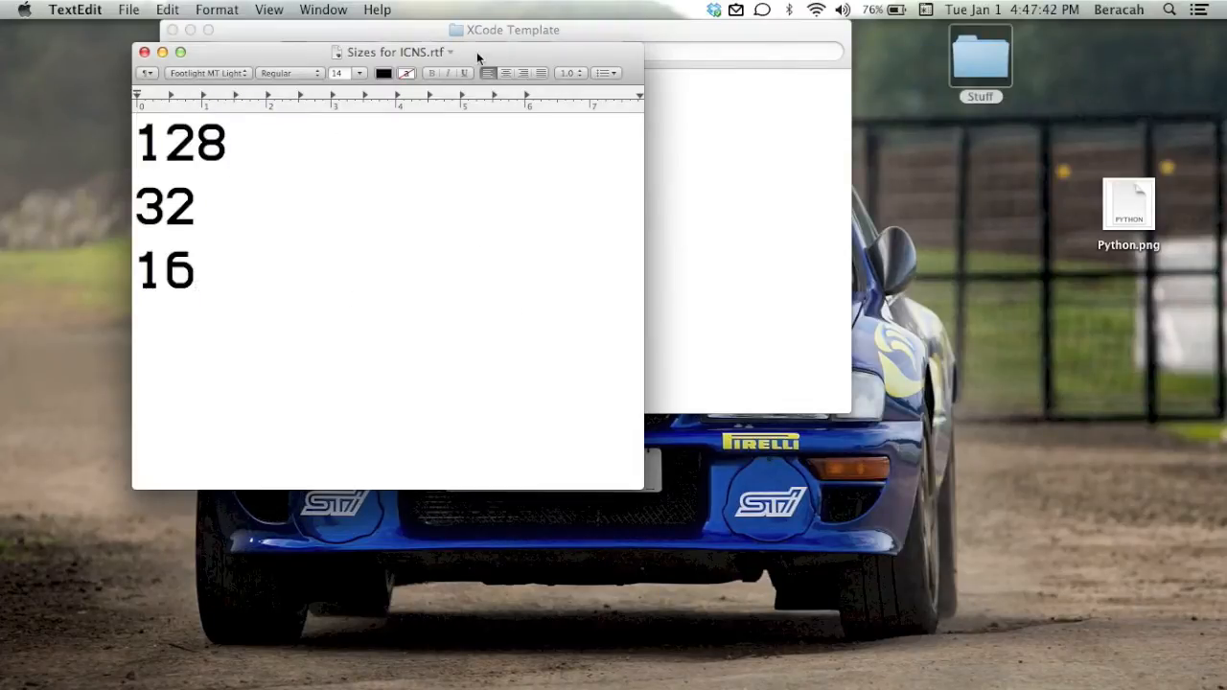
{"action": "left_click_drag", "start_coordinate": [477, 52], "coordinate": [850, 35]}
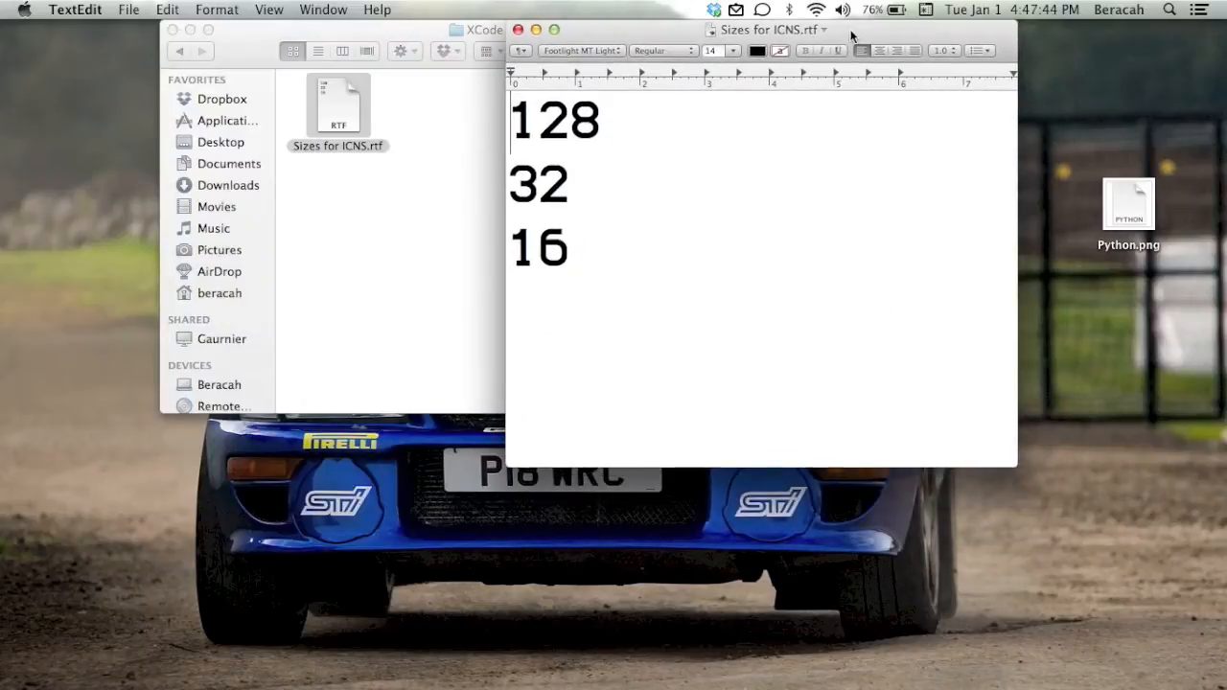
Step: Preview the Python.png image on the desktop and close it
{"action": "double_click", "coordinate": [1127, 209]}
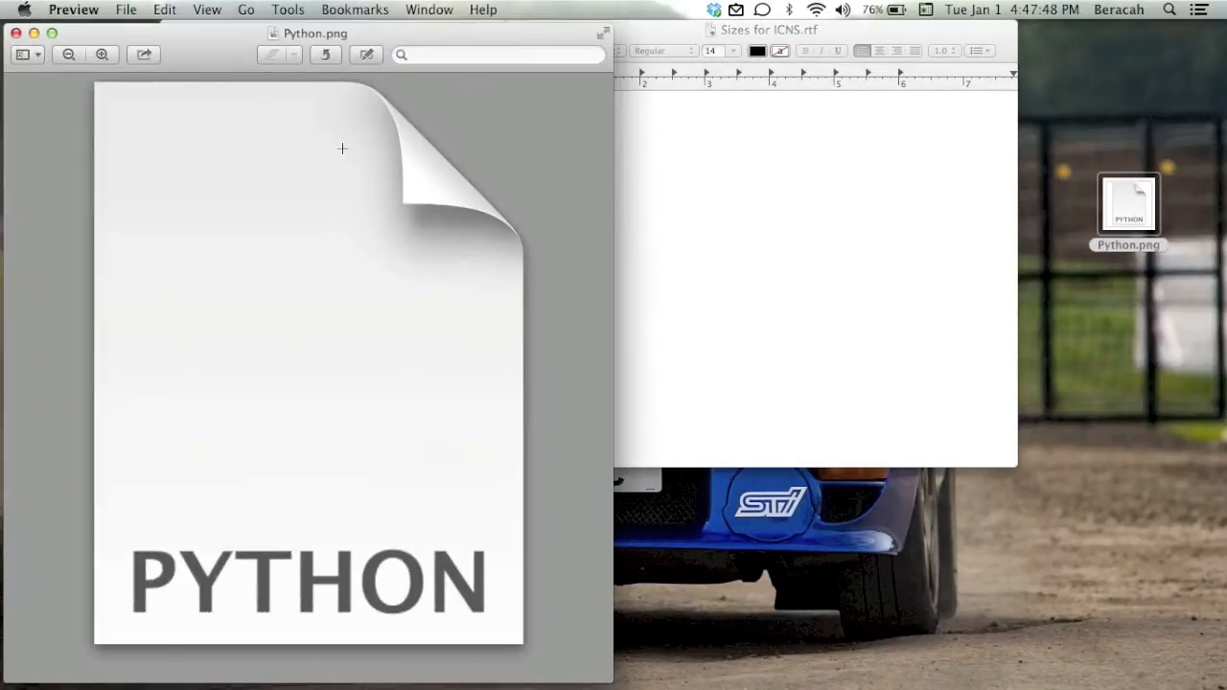
{"action": "left_click_drag", "start_coordinate": [214, 45], "coordinate": [364, 24]}
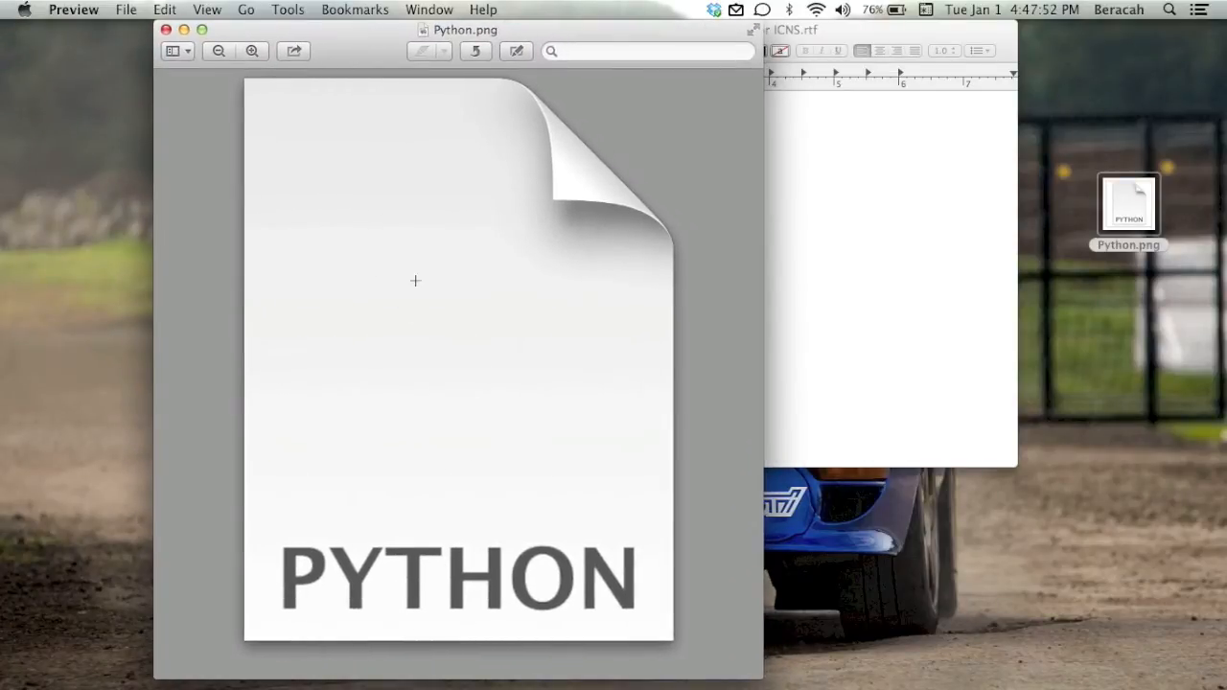
{"action": "left_click", "coordinate": [167, 30]}
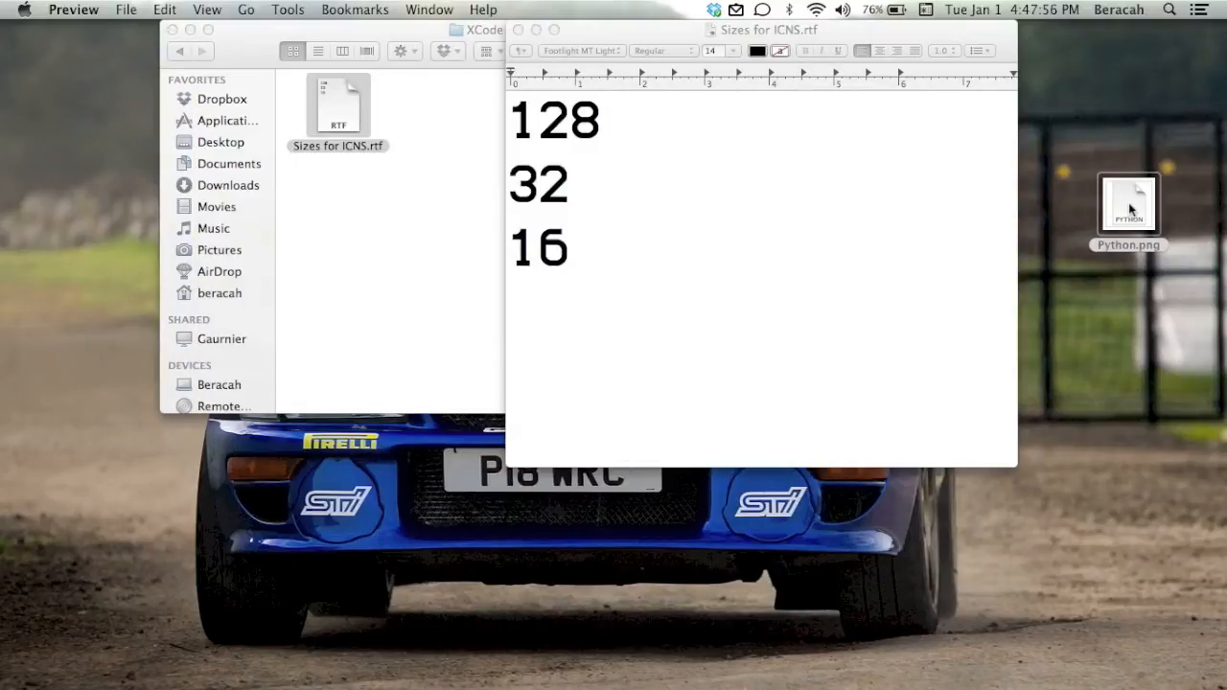
Step: Switch to GIMP and start creating a new image
{"action": "mouse_move", "coordinate": [532, 686]}
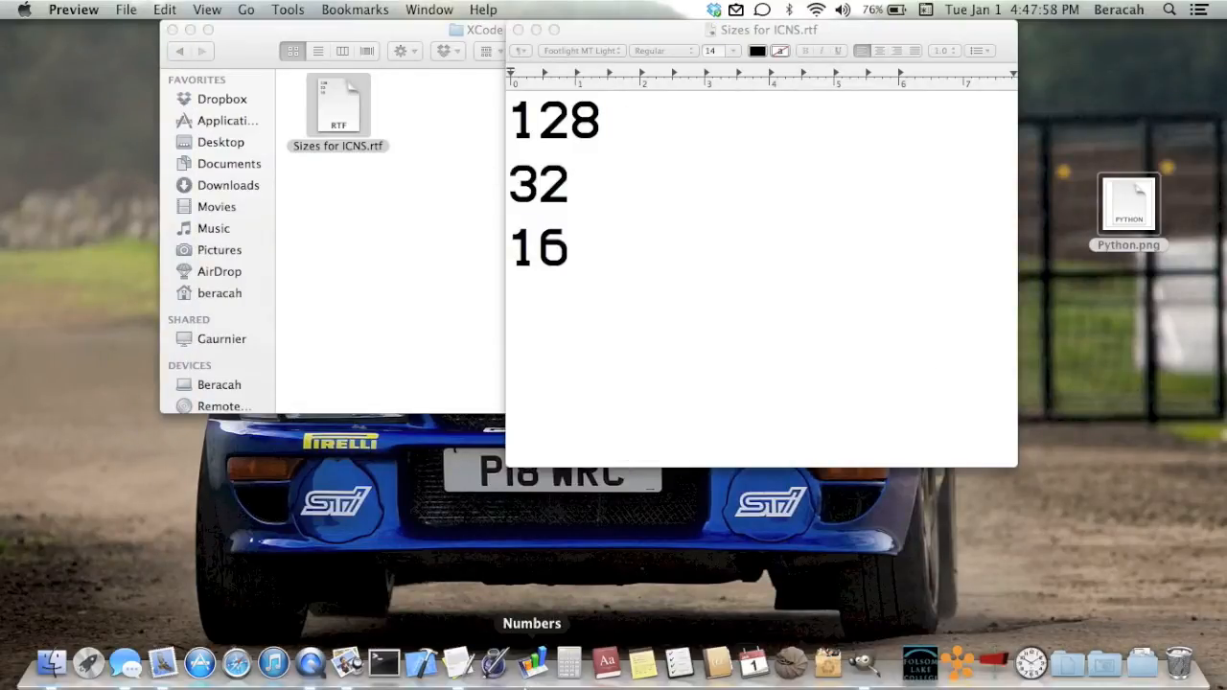
{"action": "left_click", "coordinate": [863, 669]}
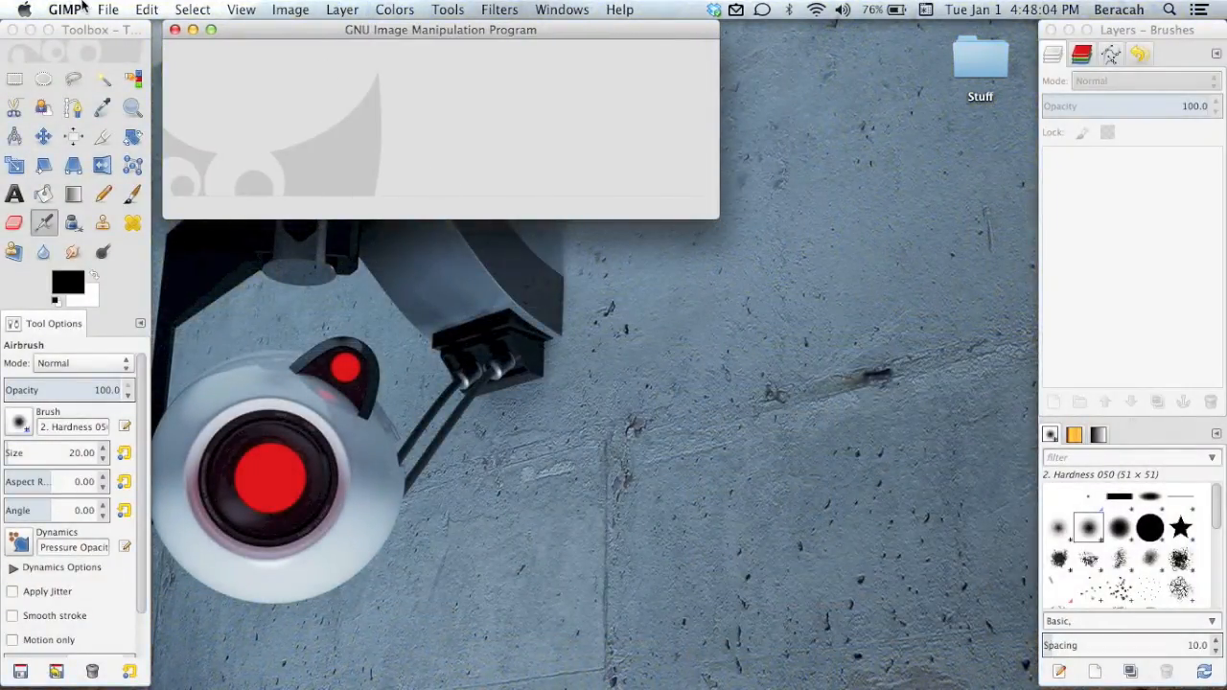
{"action": "left_click", "coordinate": [65, 10]}
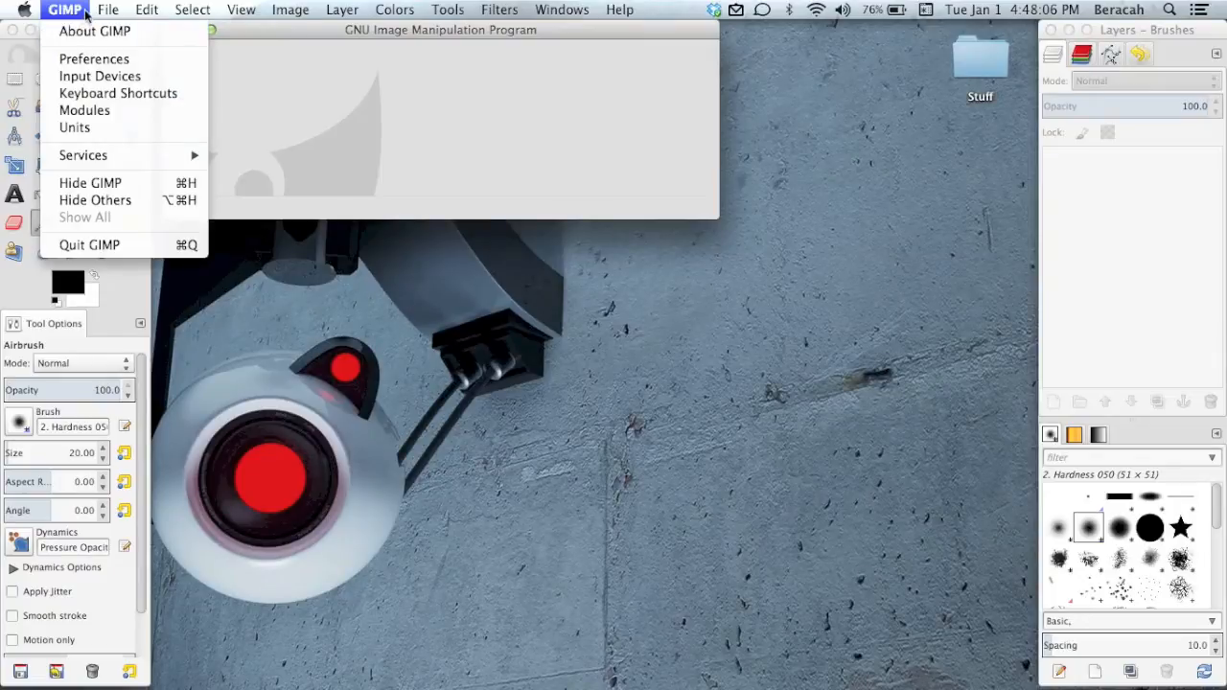
{"action": "mouse_move", "coordinate": [108, 10]}
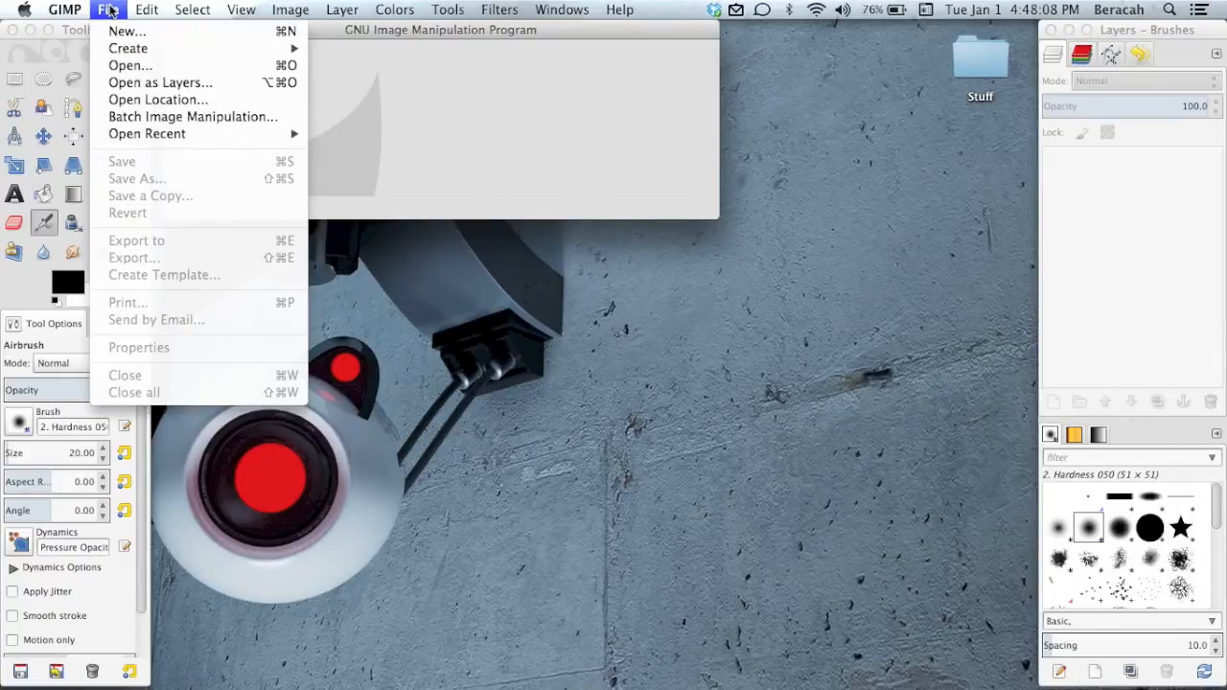
{"action": "left_click", "coordinate": [125, 34]}
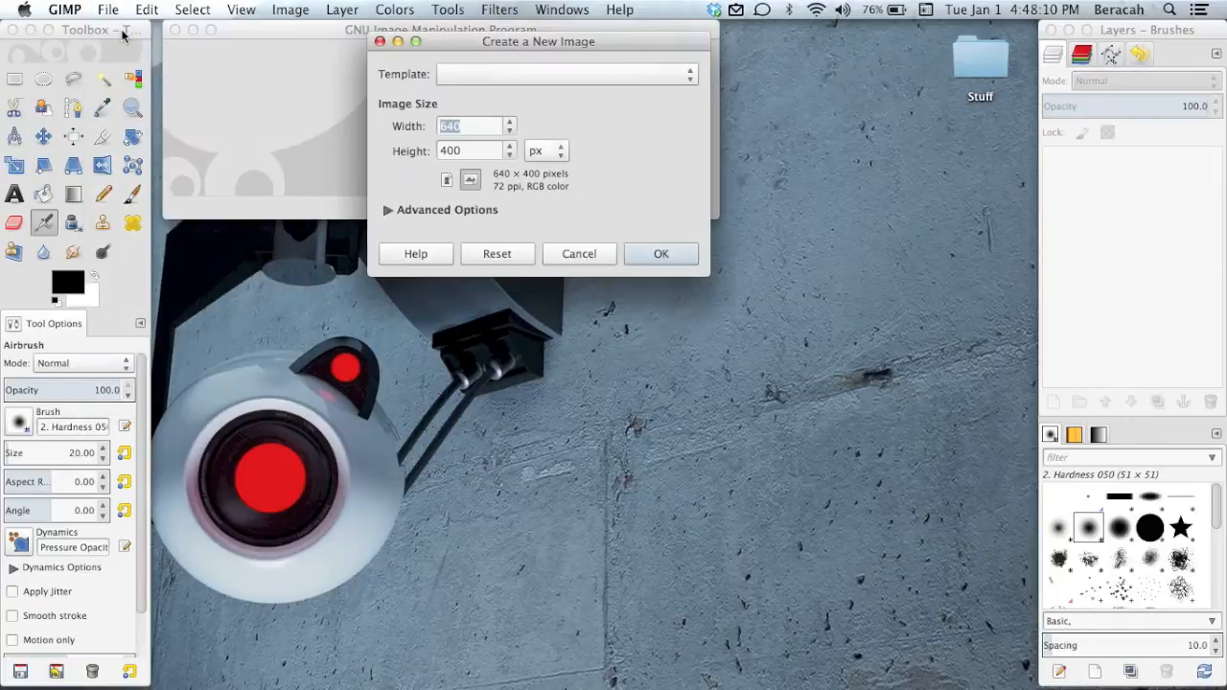
Step: Check the largest size in the XCode template list and set the new image's width and height to 128 px
{"action": "key", "text": "ctrl+Right"}
{"action": "left_click", "coordinate": [520, 124]}
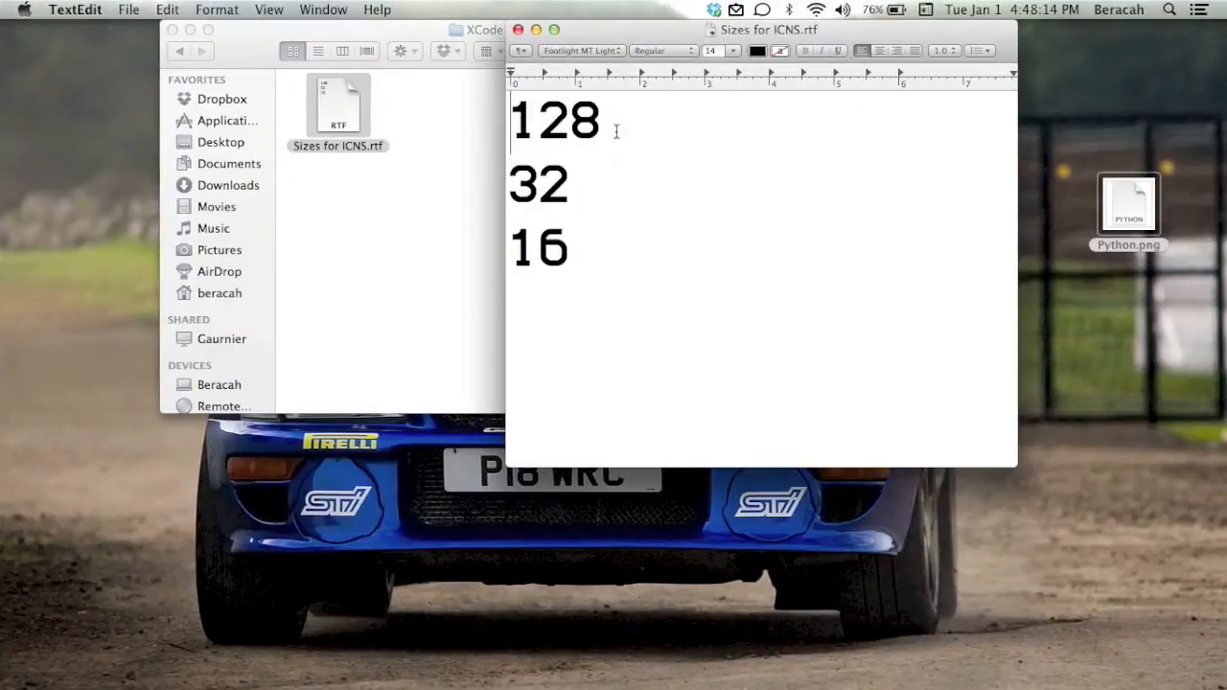
{"action": "key", "text": "ctrl+Left"}
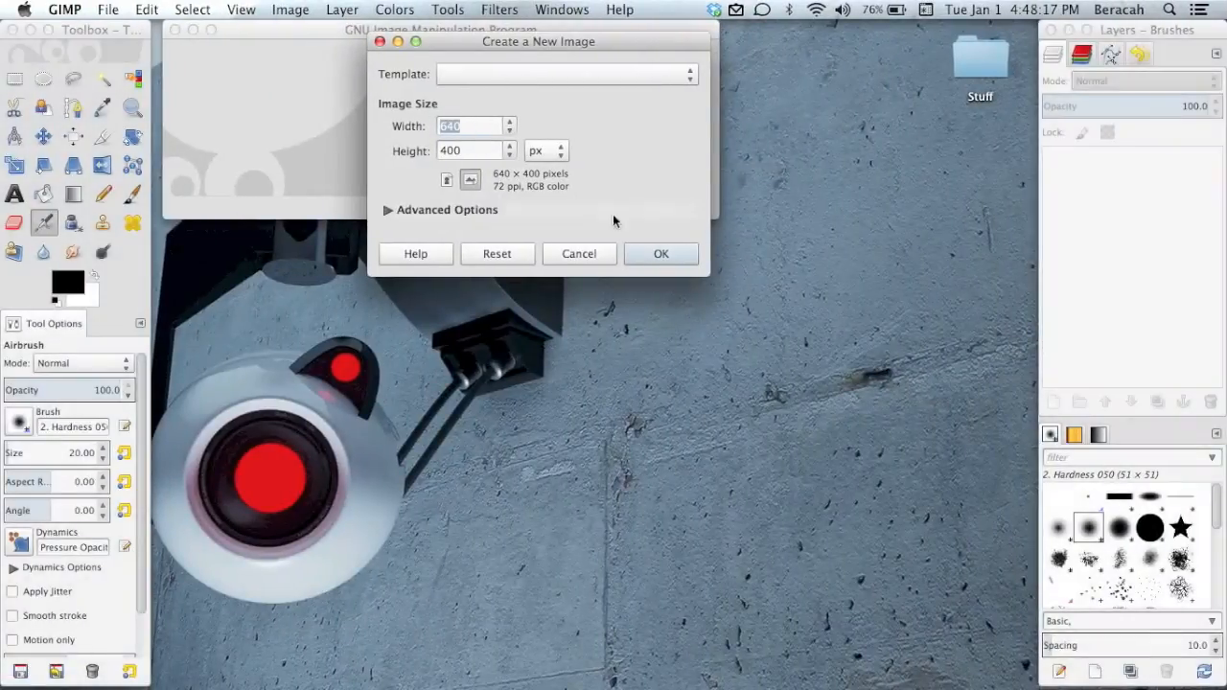
{"action": "type", "text": "128"}
{"action": "left_click", "coordinate": [479, 151]}
{"action": "type", "text": "1"}
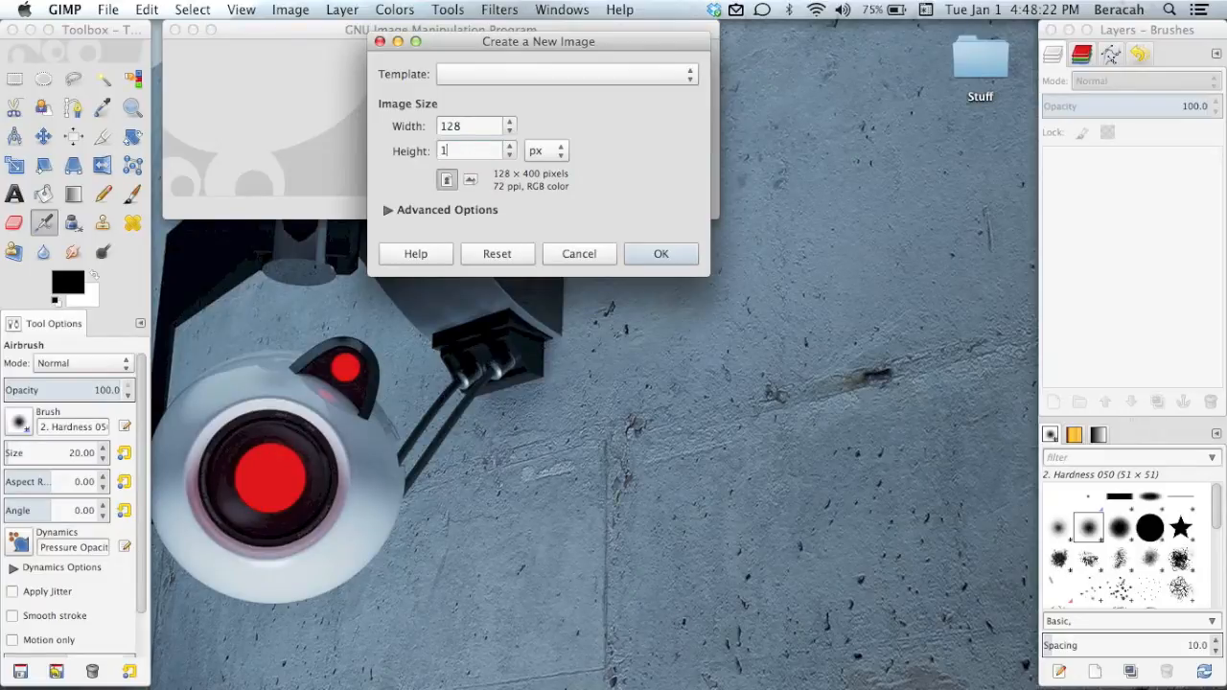
{"action": "type", "text": "28"}
Step: Set the new image's fill to Transparency in the advanced options and create the image
{"action": "left_click", "coordinate": [390, 210]}
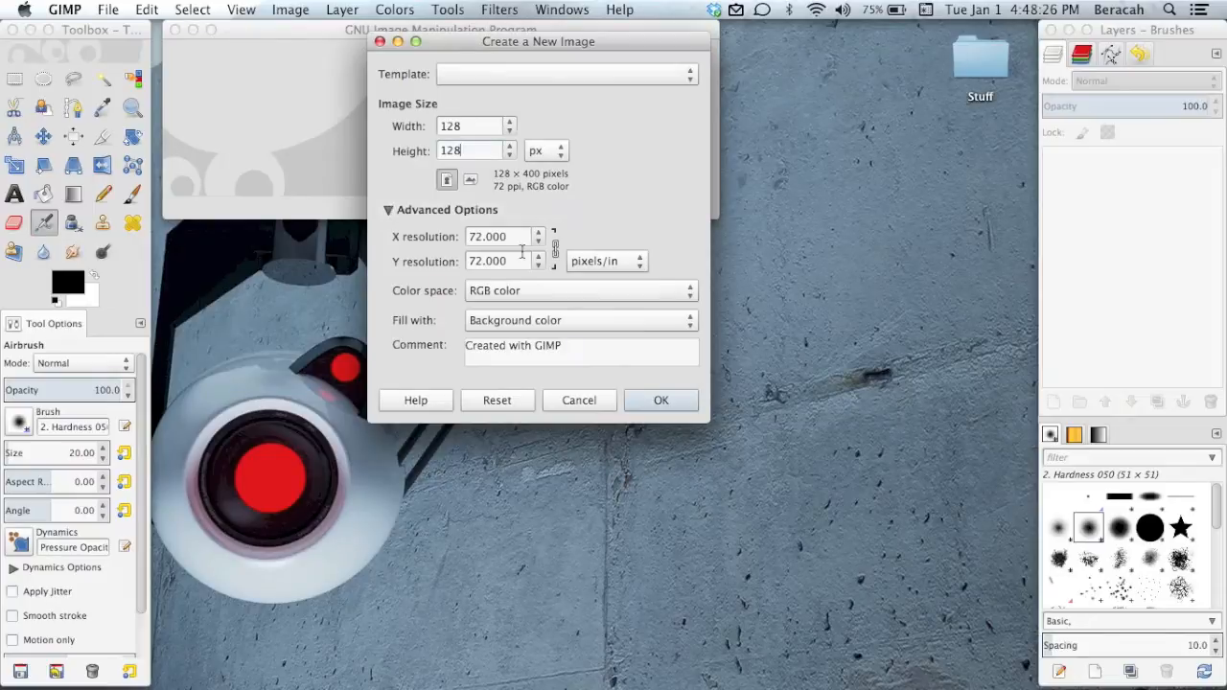
{"action": "key", "text": "Tab"}
{"action": "left_click", "coordinate": [612, 322]}
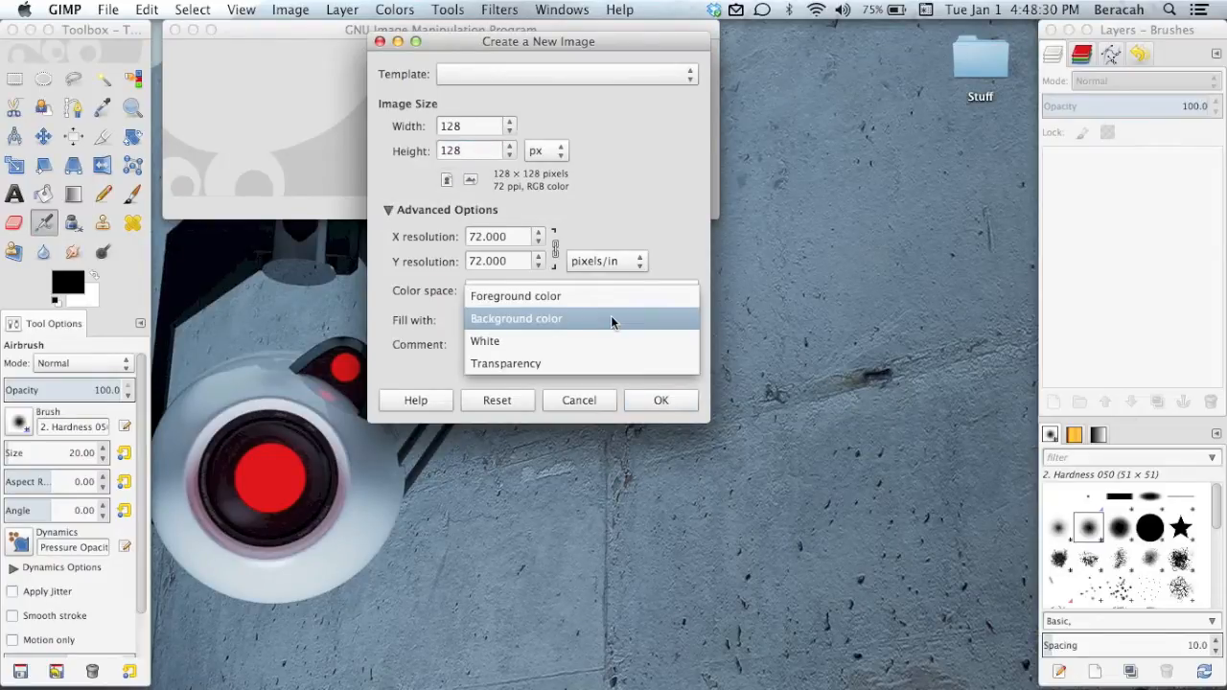
{"action": "left_click", "coordinate": [537, 364]}
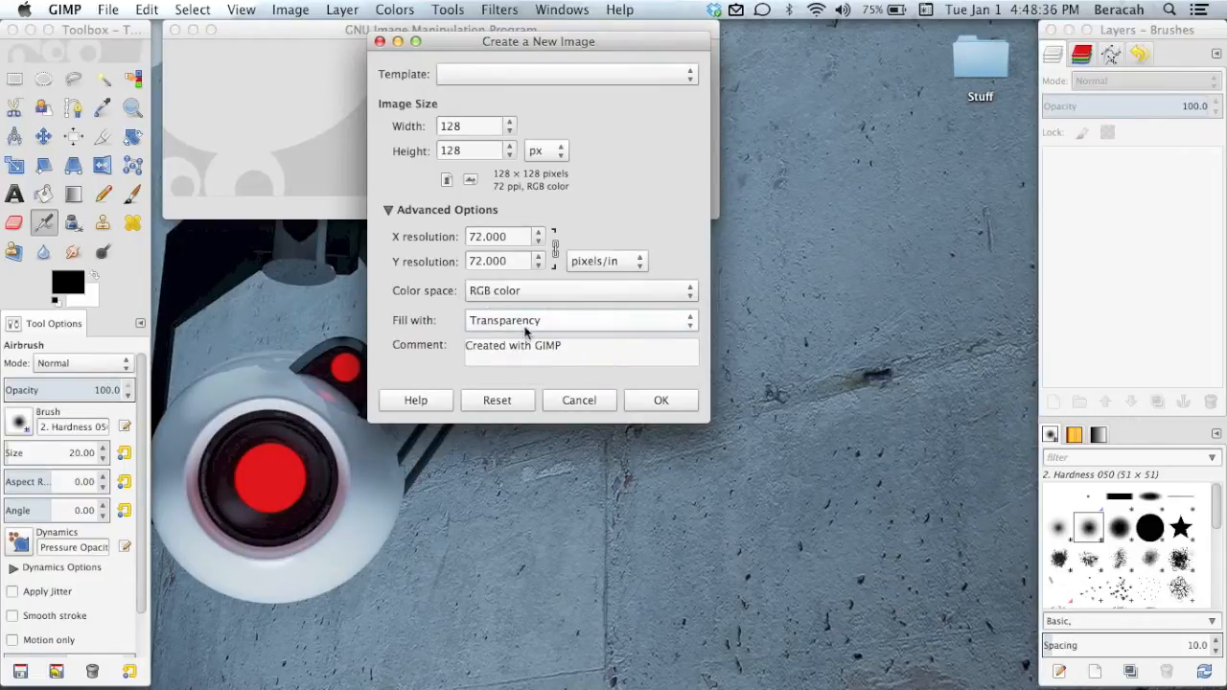
{"action": "left_click", "coordinate": [662, 401]}
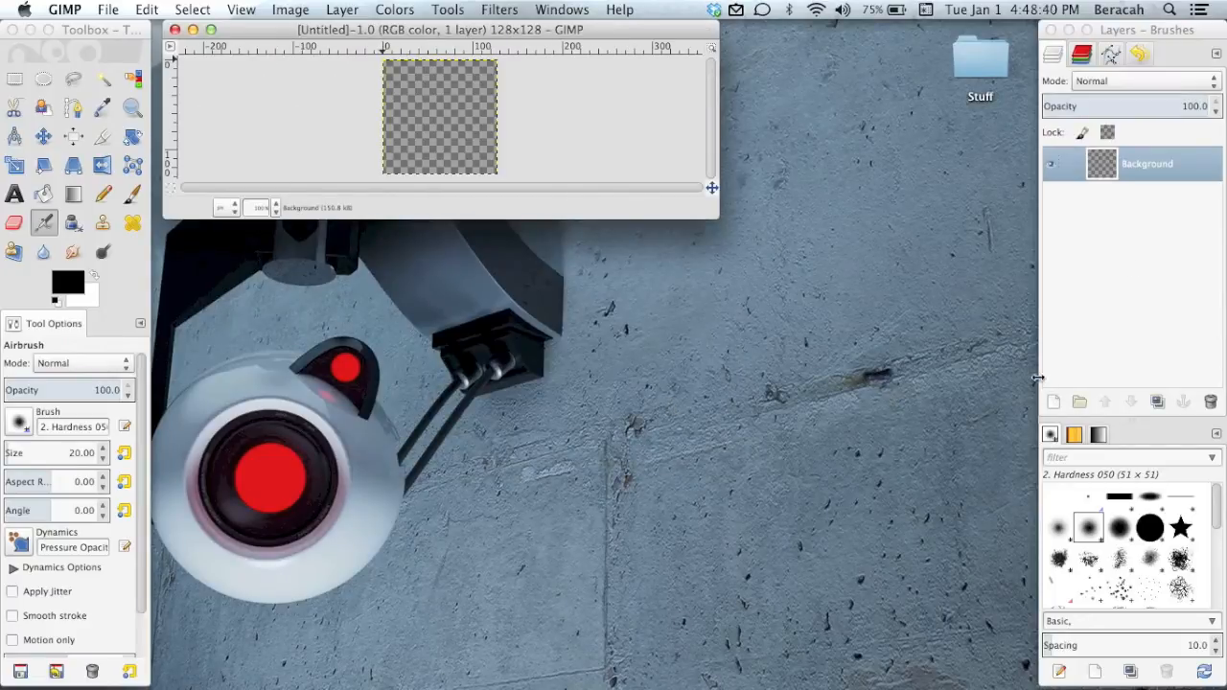
Step: Add two new 128 × 128 px layers with transparent fill above the Background layer
{"action": "left_click", "coordinate": [1053, 401]}
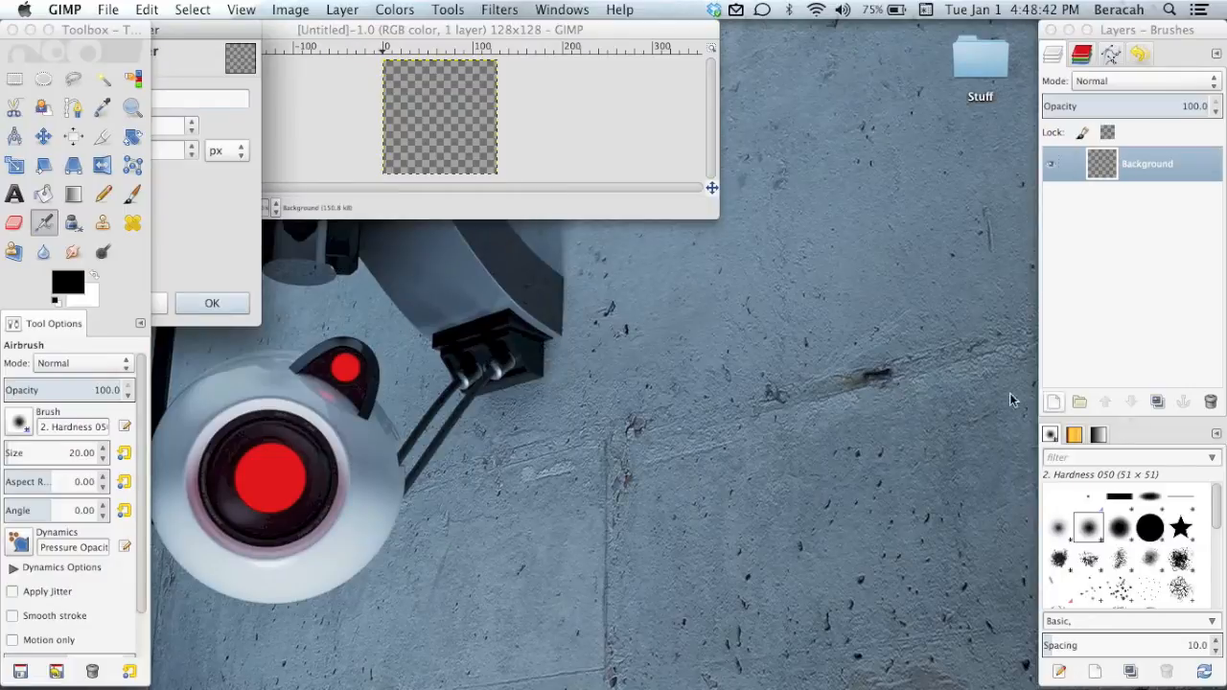
{"action": "left_click_drag", "start_coordinate": [192, 32], "coordinate": [603, 121]}
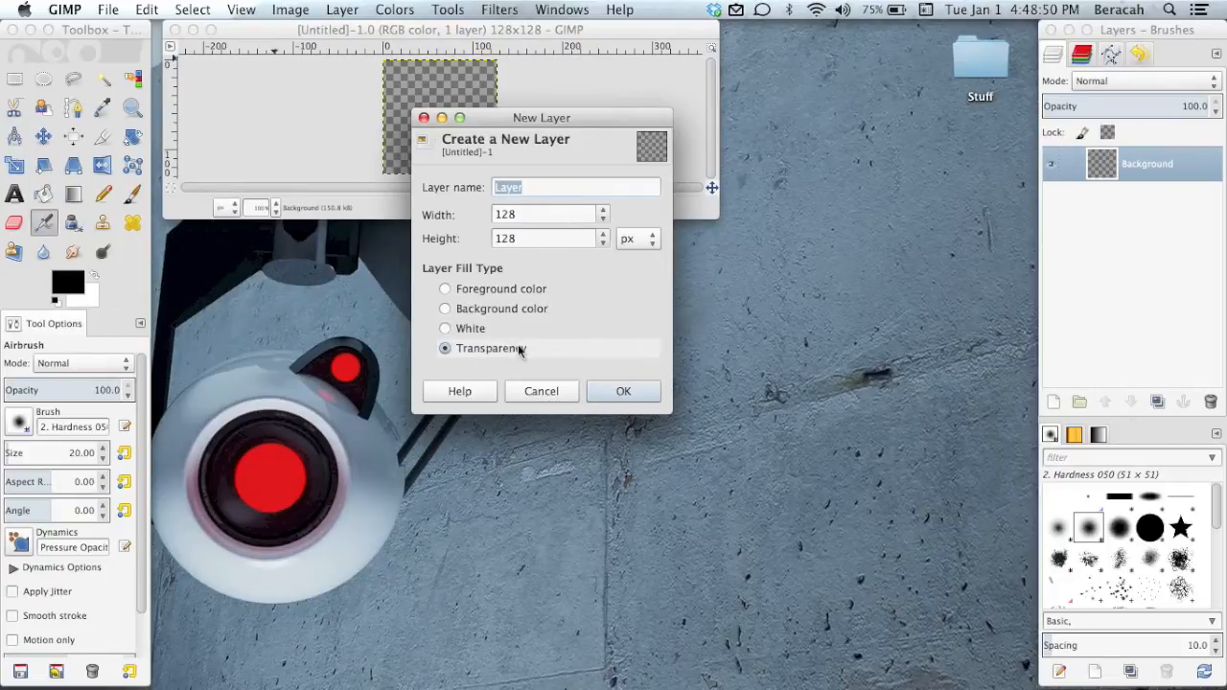
{"action": "left_click", "coordinate": [623, 391]}
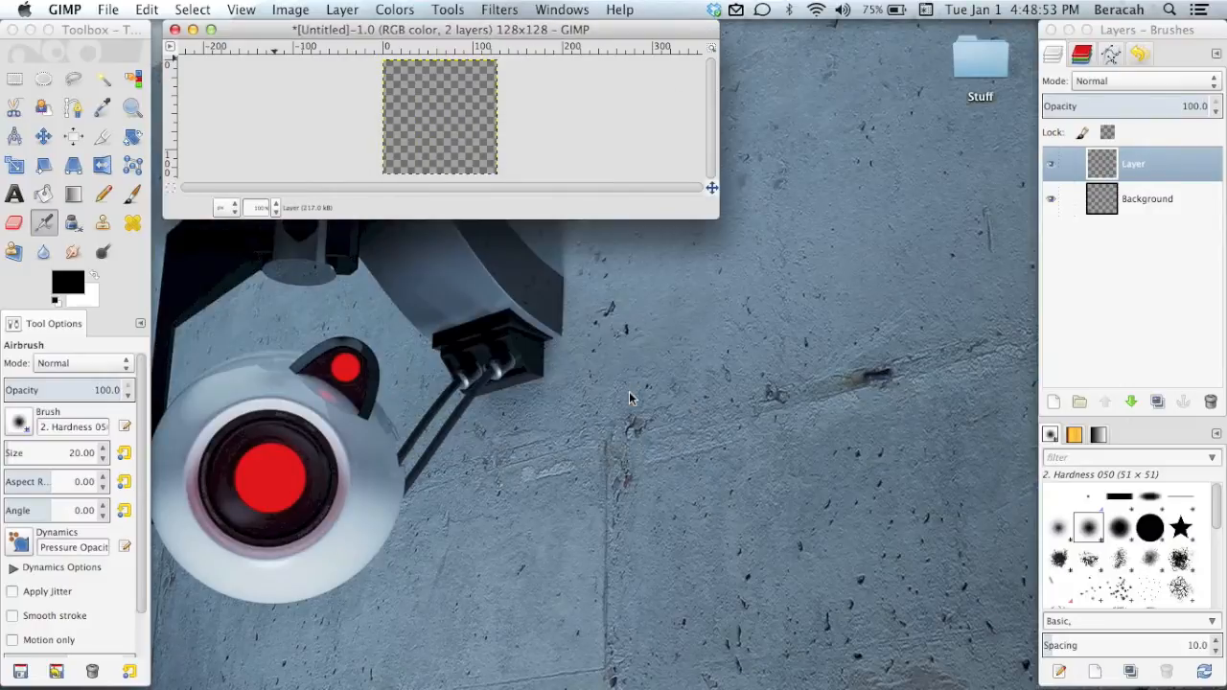
{"action": "left_click", "coordinate": [1052, 404]}
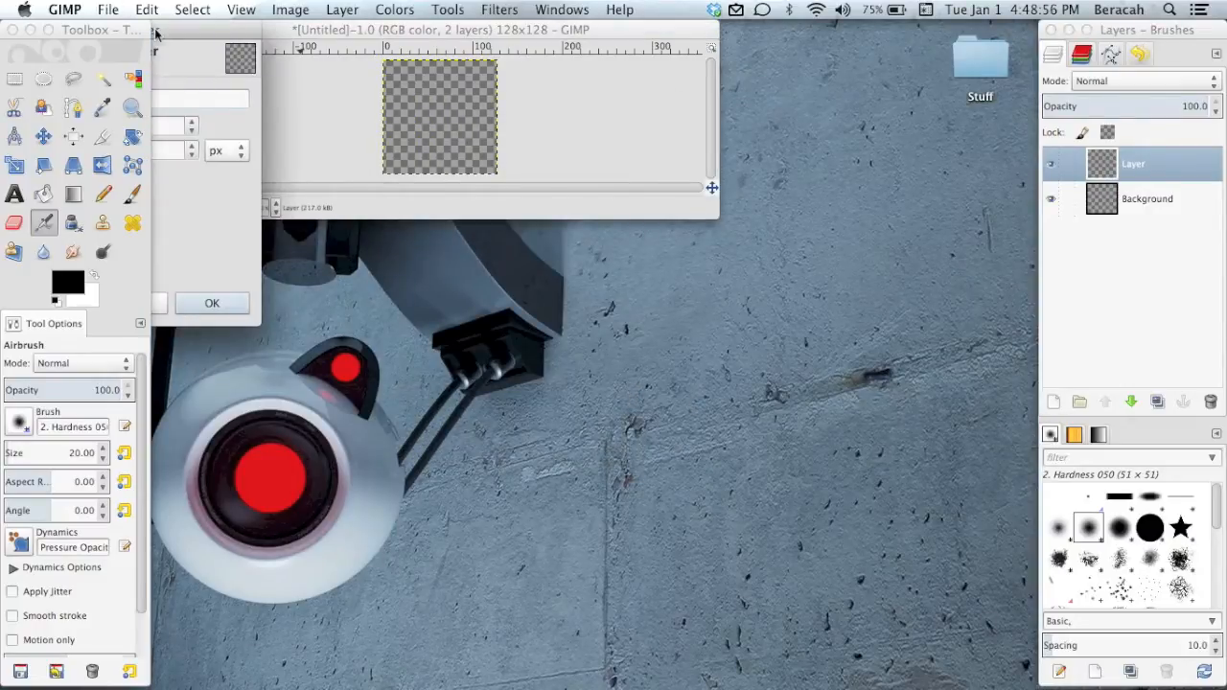
{"action": "left_click_drag", "start_coordinate": [166, 36], "coordinate": [549, 139]}
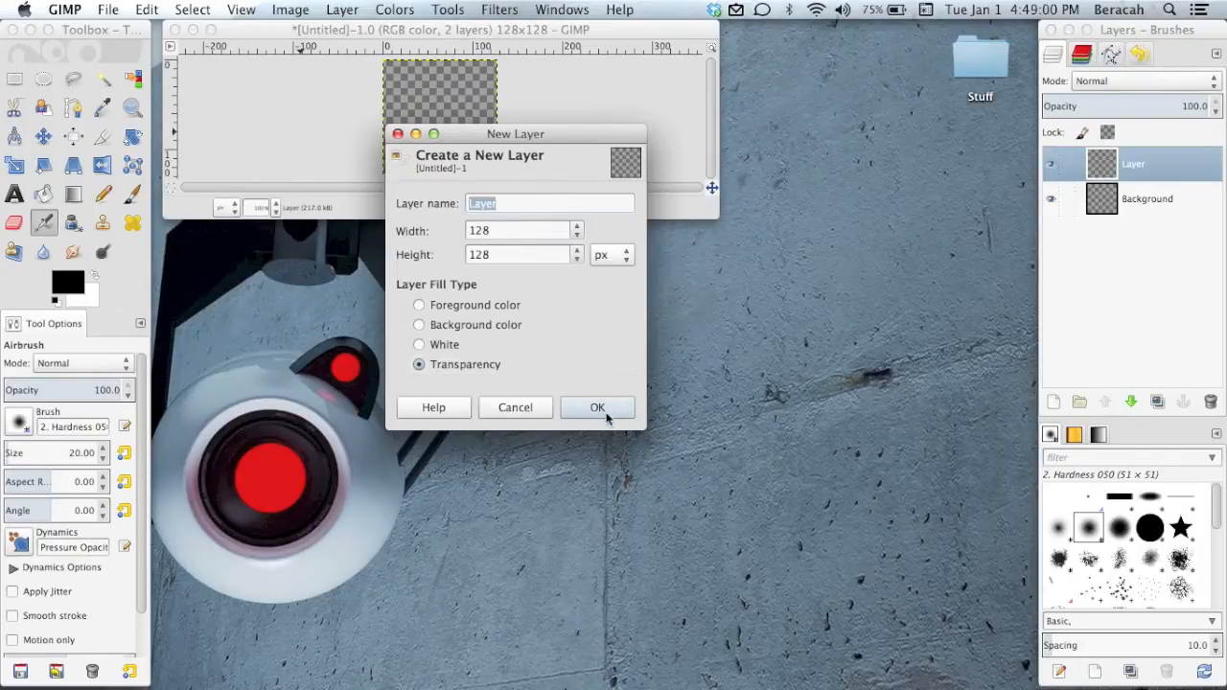
{"action": "left_click", "coordinate": [597, 408]}
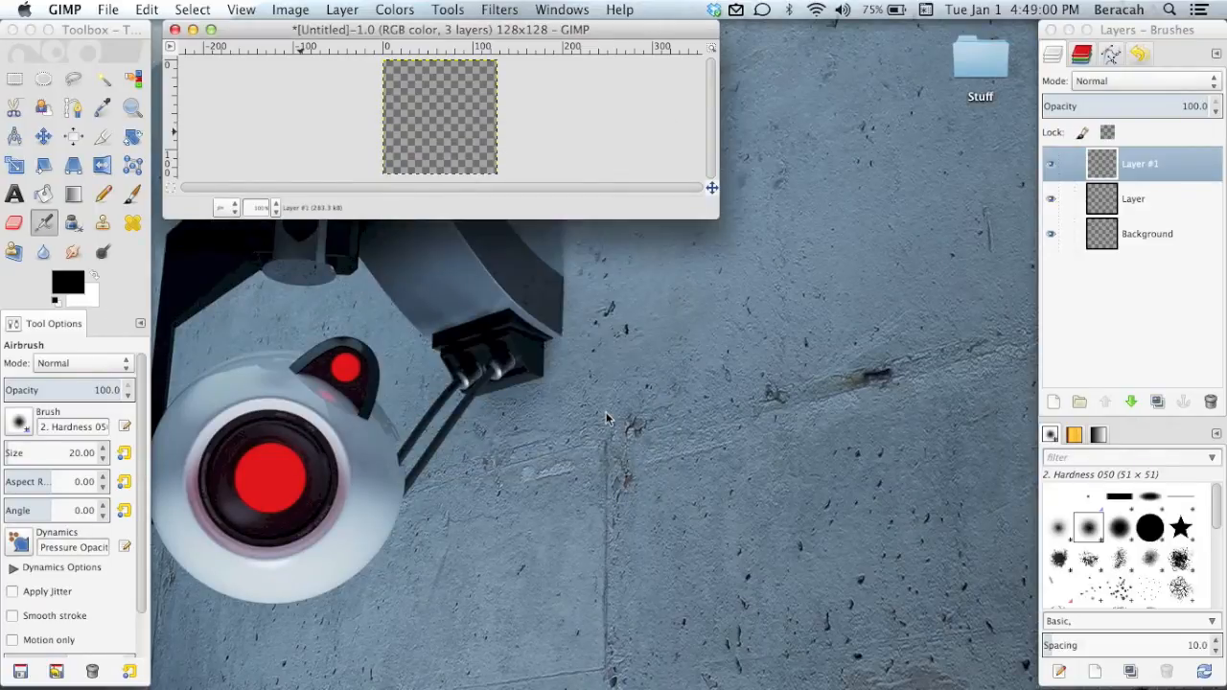
Step: Rename the uppermost layer to 1 and the layer beneath it to 2
{"action": "double_click", "coordinate": [1138, 163]}
{"action": "type", "text": "1"}
{"action": "key", "text": "Return"}
{"action": "left_click", "coordinate": [1136, 199]}
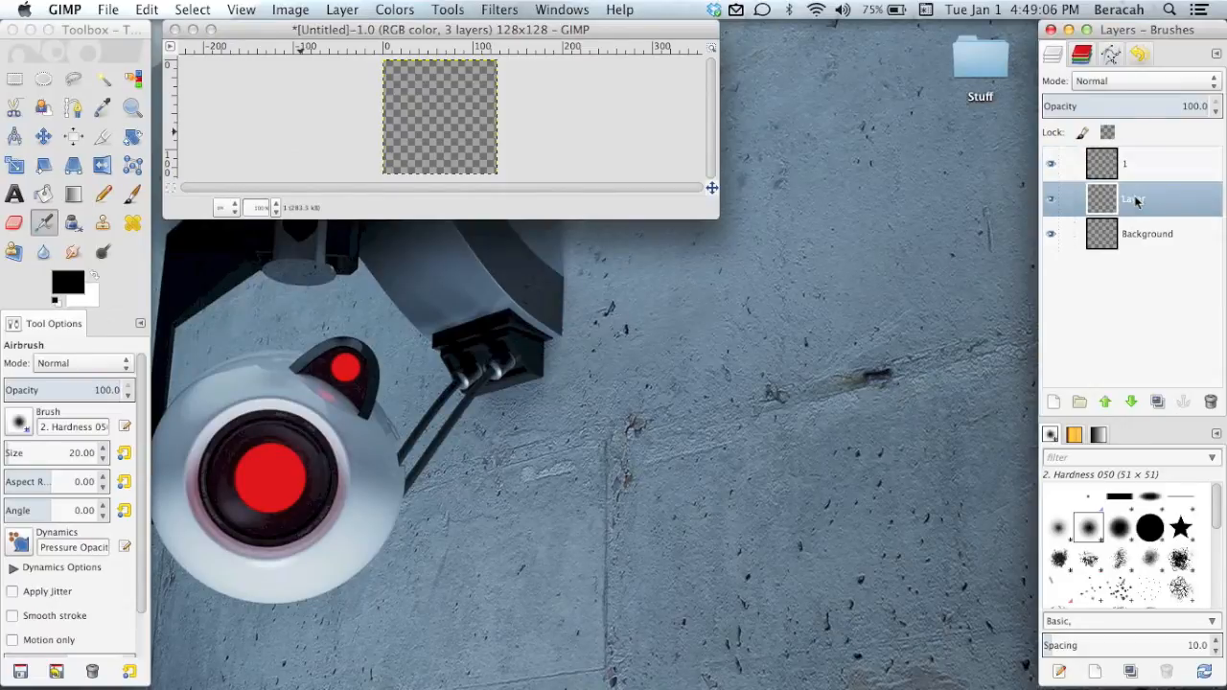
{"action": "double_click", "coordinate": [1136, 199]}
{"action": "type", "text": "2"}
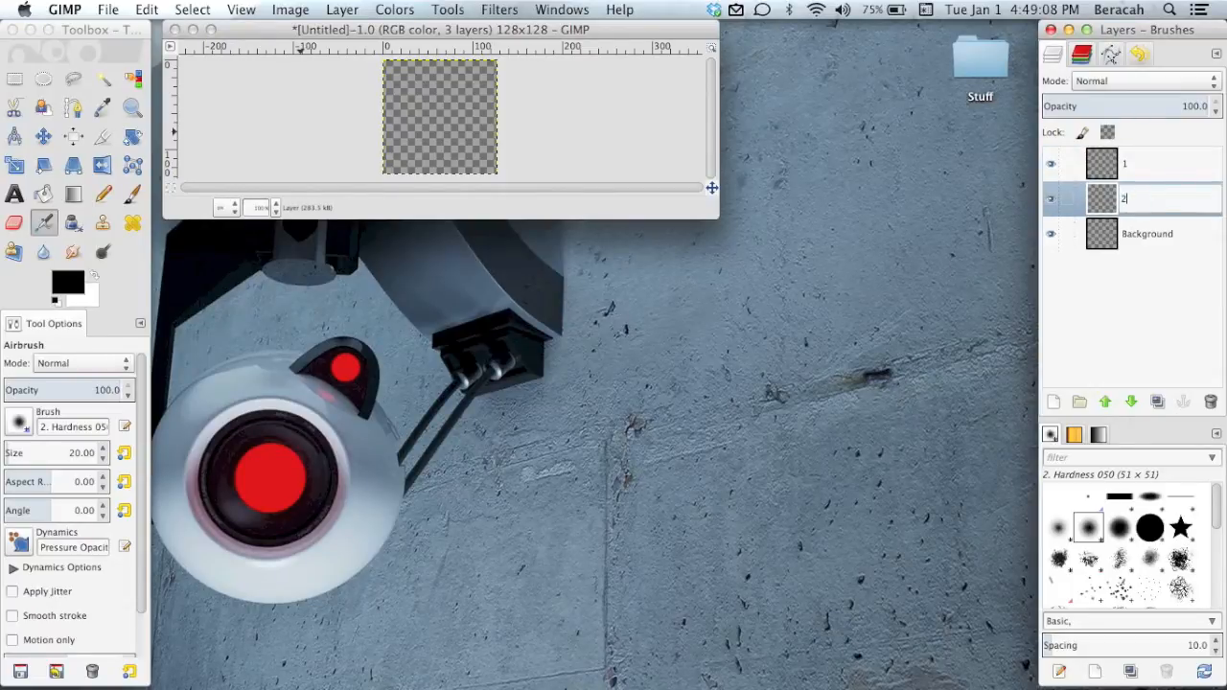
{"action": "key", "text": "Return"}
Step: Rename the Background layer to 3
{"action": "double_click", "coordinate": [1147, 233]}
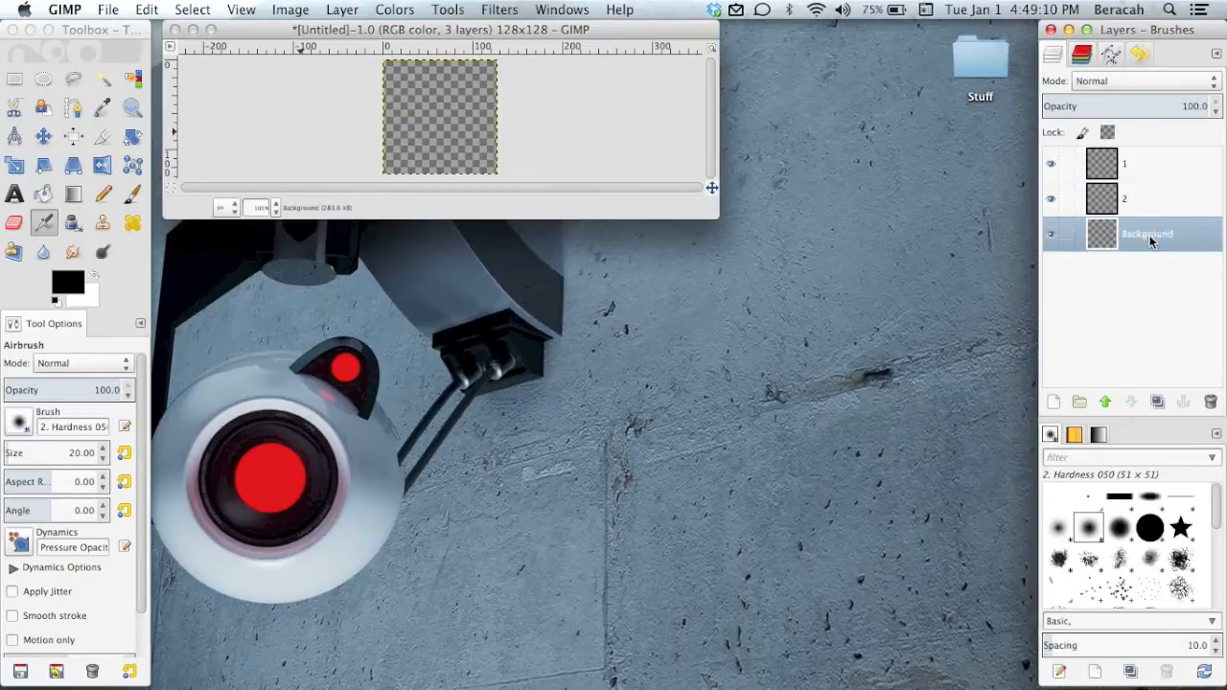
{"action": "type", "text": "3"}
{"action": "key", "text": "Return"}
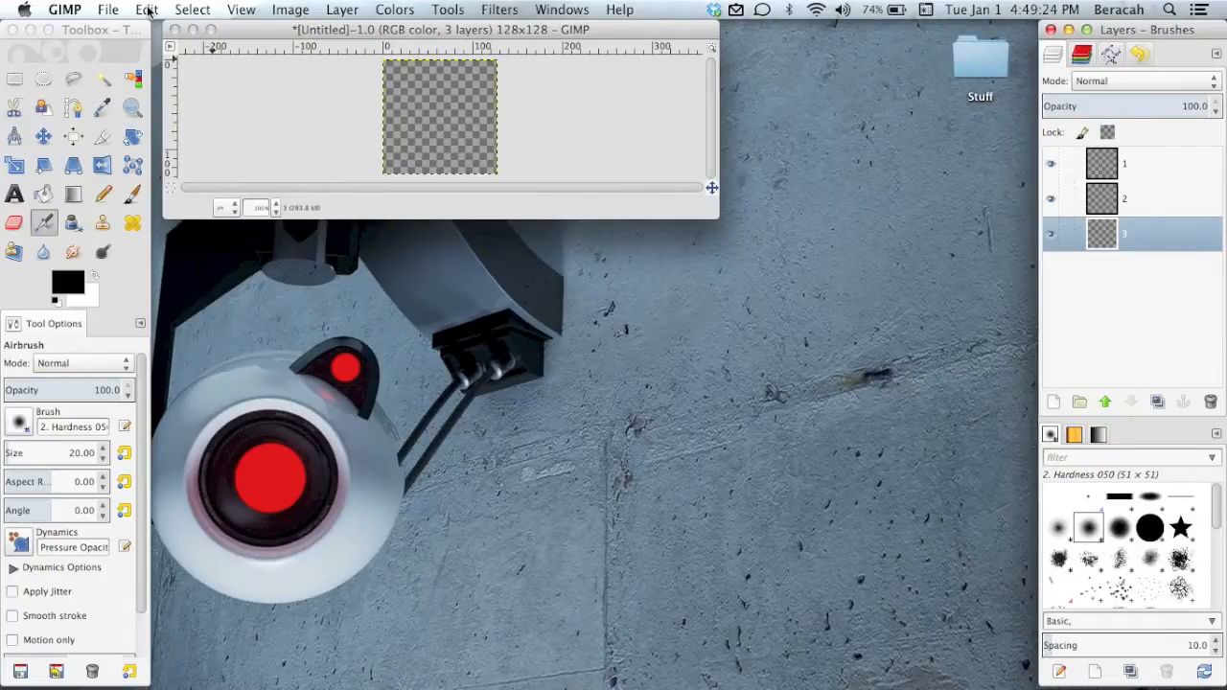
Step: Export the image to the Desktop folder under the name Xcode Template.gif
{"action": "left_click", "coordinate": [106, 11]}
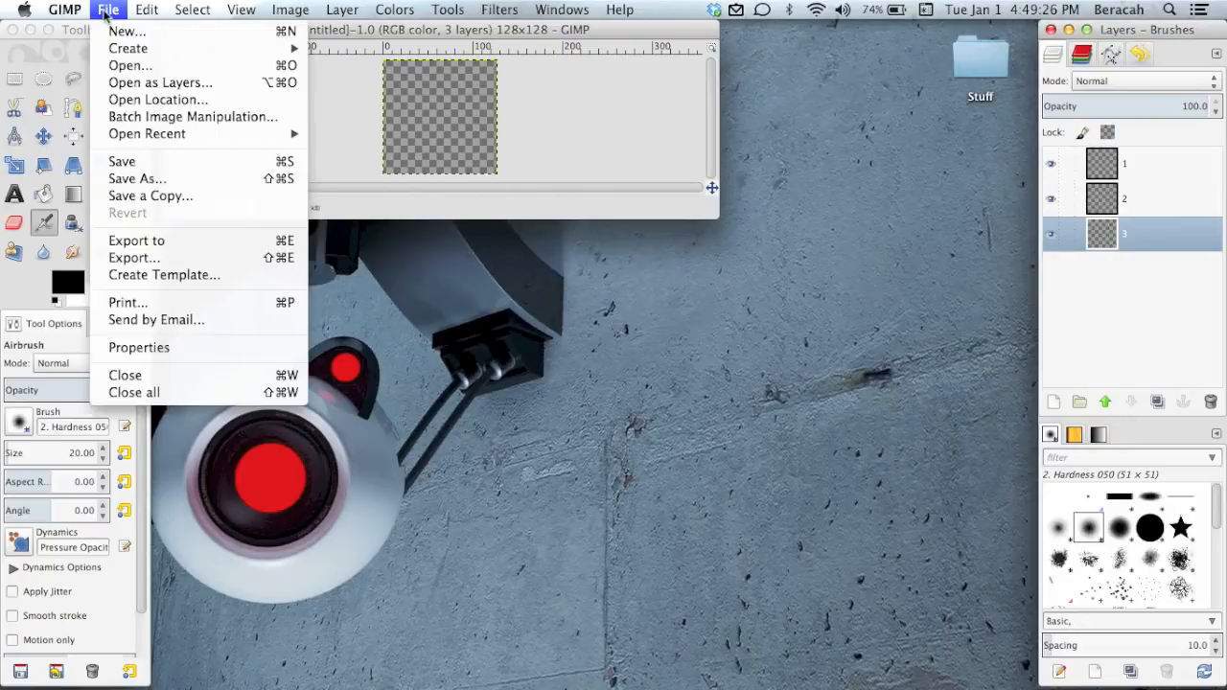
{"action": "left_click", "coordinate": [144, 262]}
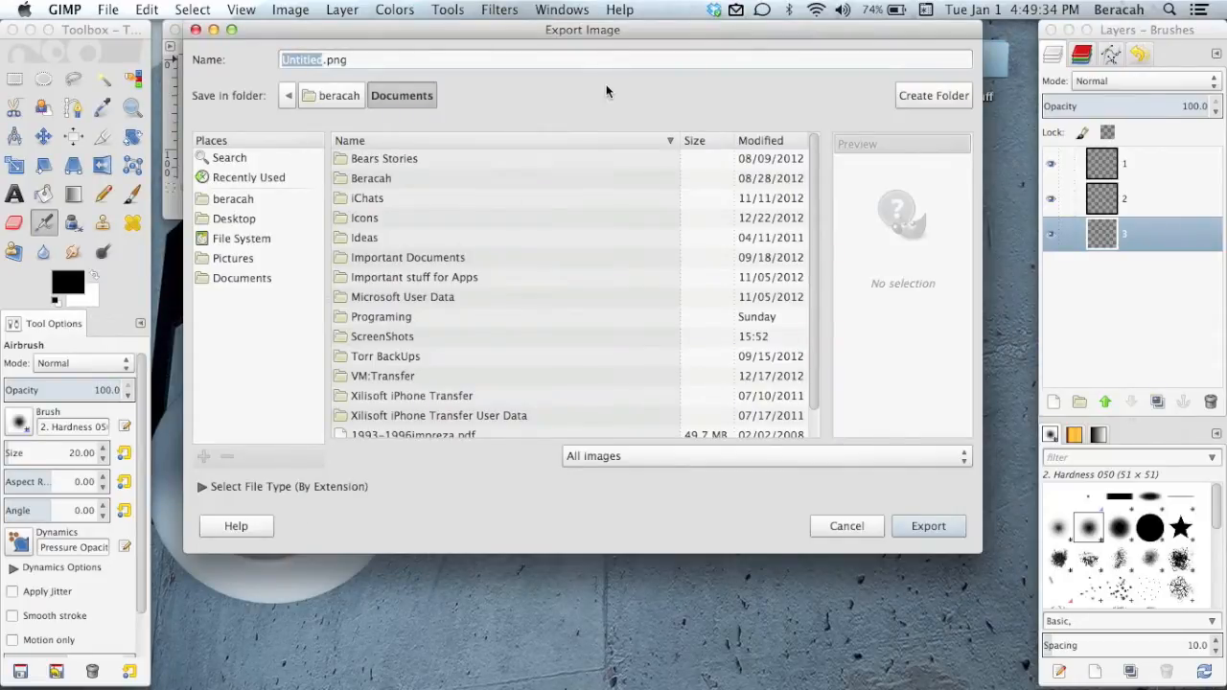
{"action": "left_click", "coordinate": [230, 222]}
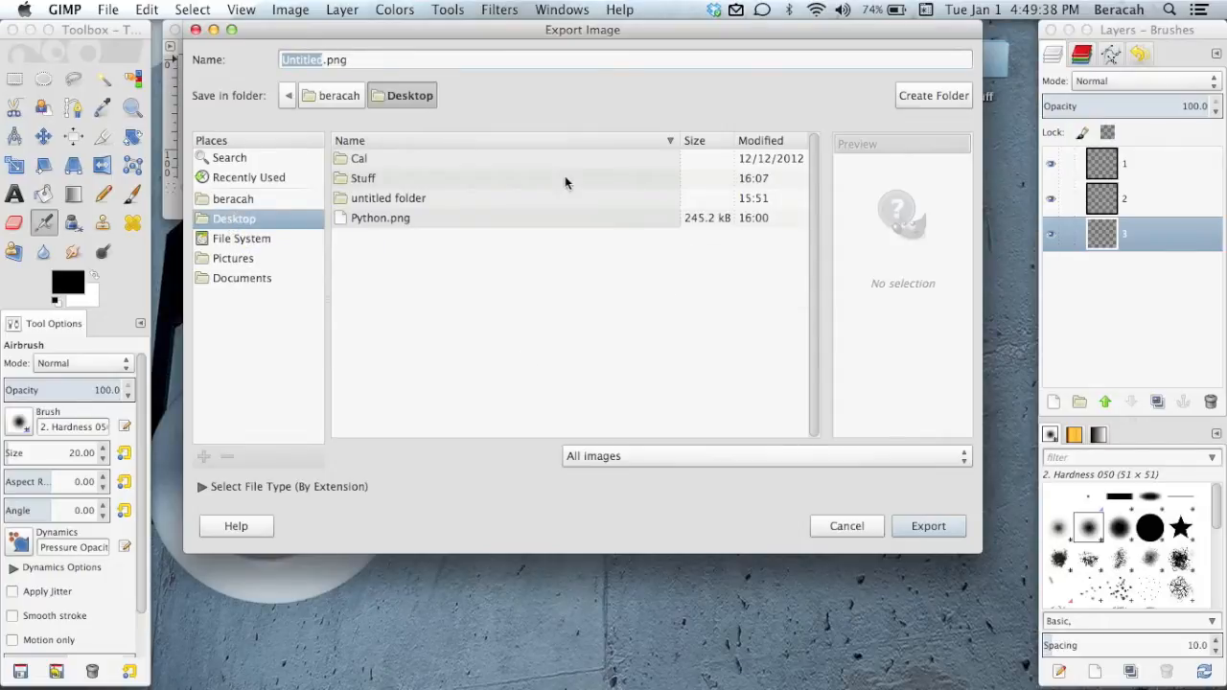
{"action": "left_click", "coordinate": [417, 60]}
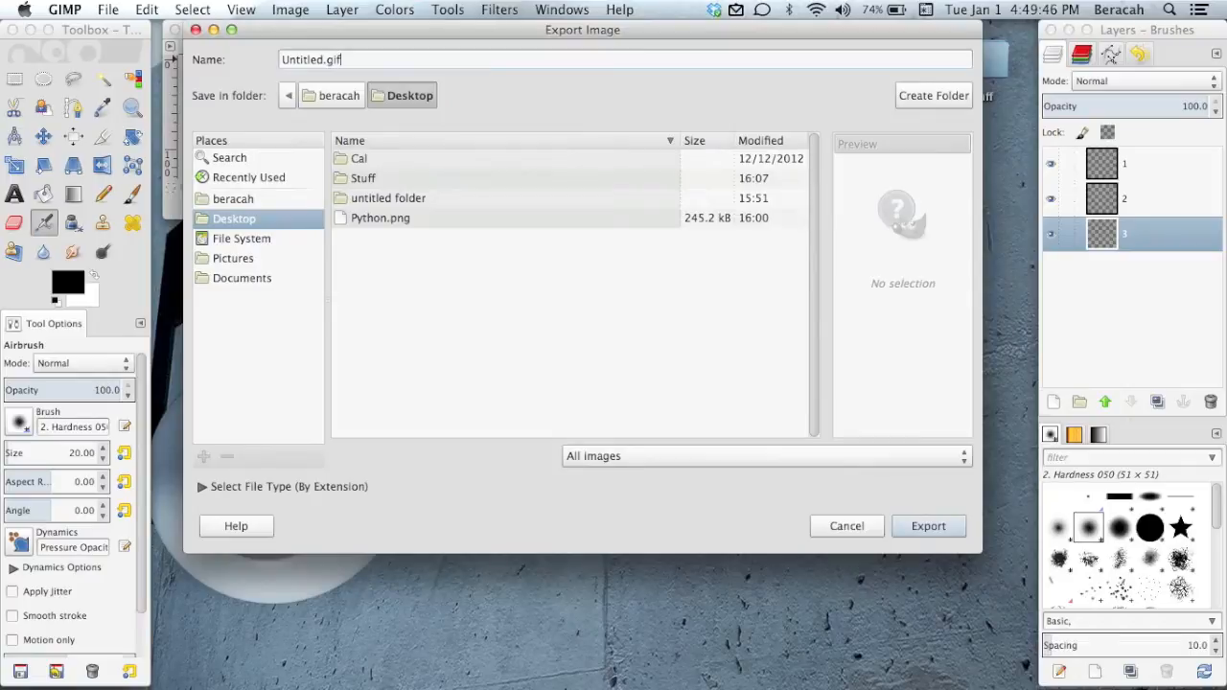
{"action": "key", "text": "BackSpace"}
{"action": "key", "text": "BackSpace"}
{"action": "key", "text": "BackSpace"}
{"action": "key", "text": "BackSpace"}
{"action": "key", "text": "BackSpace"}
{"action": "key", "text": "BackSpace"}
{"action": "key", "text": "BackSpace"}
{"action": "key", "text": "BackSpace"}
{"action": "type", "text": "Xcode Template"}
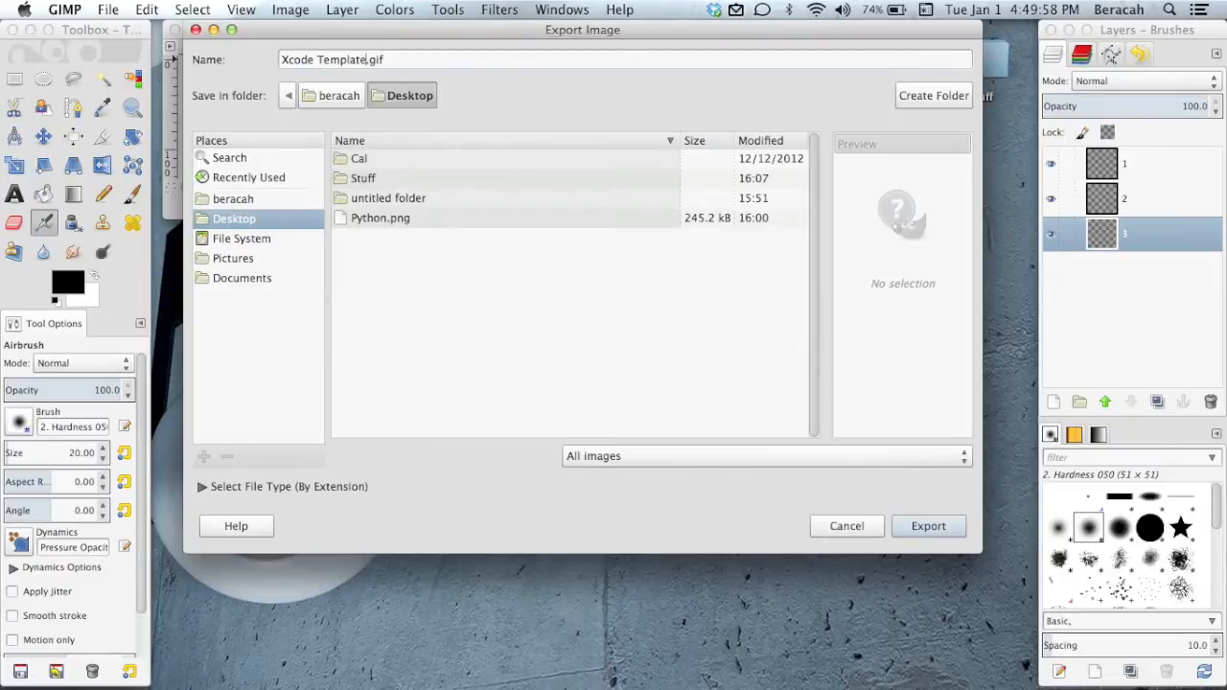
{"action": "left_click", "coordinate": [929, 527]}
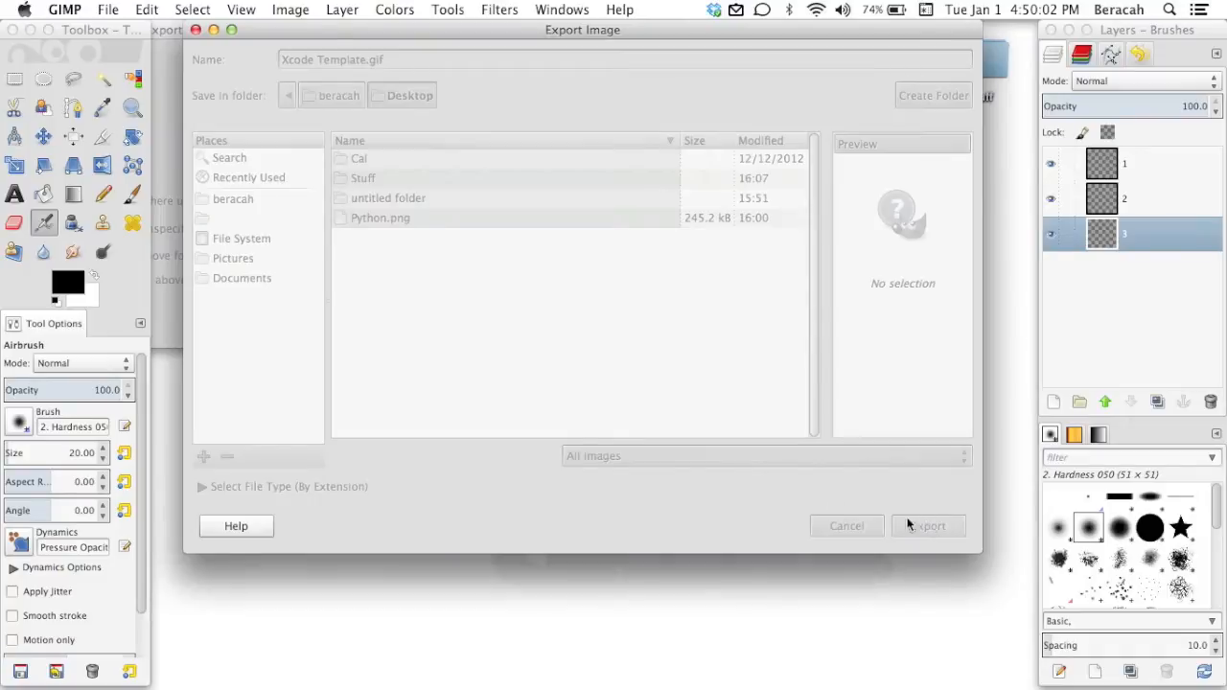
Step: Enable the As animation option in the GIF export settings and complete the export
{"action": "left_click_drag", "start_coordinate": [417, 148], "coordinate": [540, 115]}
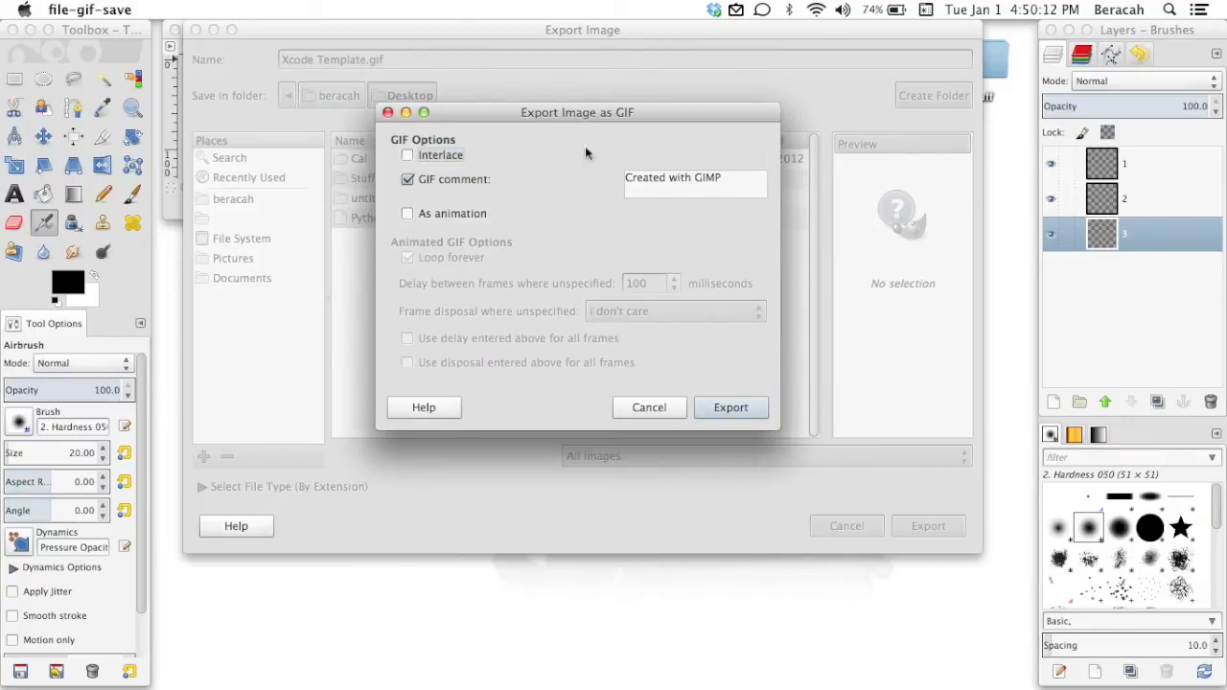
{"action": "left_click", "coordinate": [407, 214]}
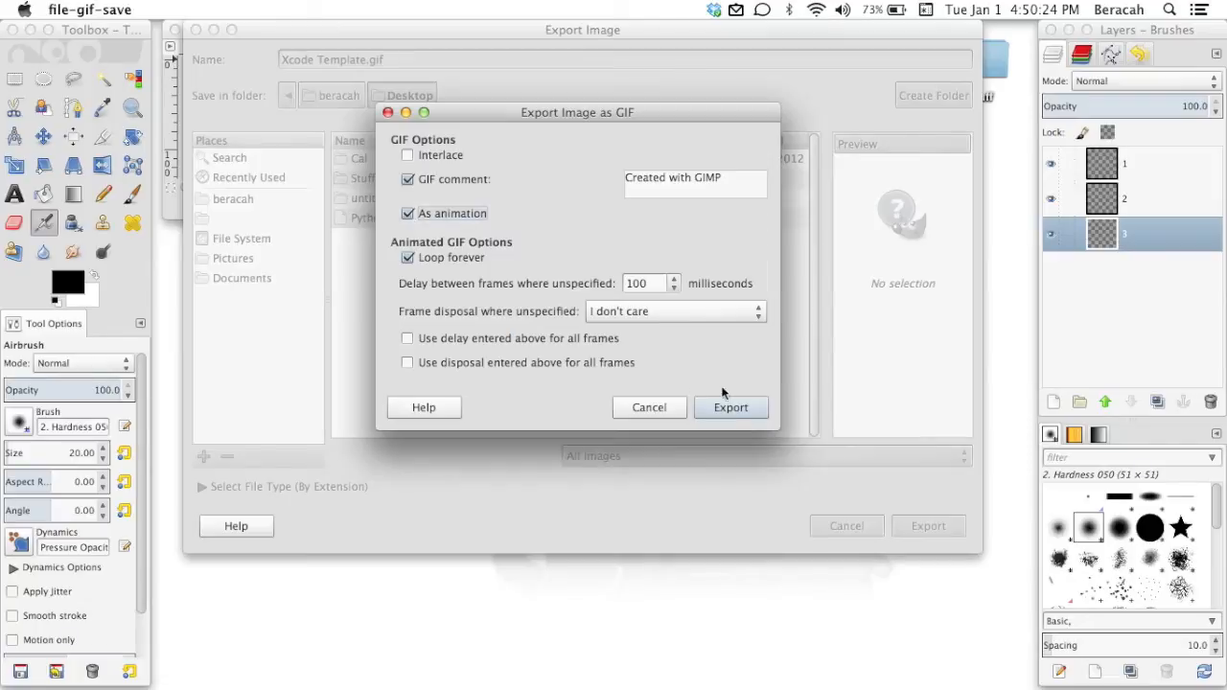
{"action": "left_click", "coordinate": [731, 408]}
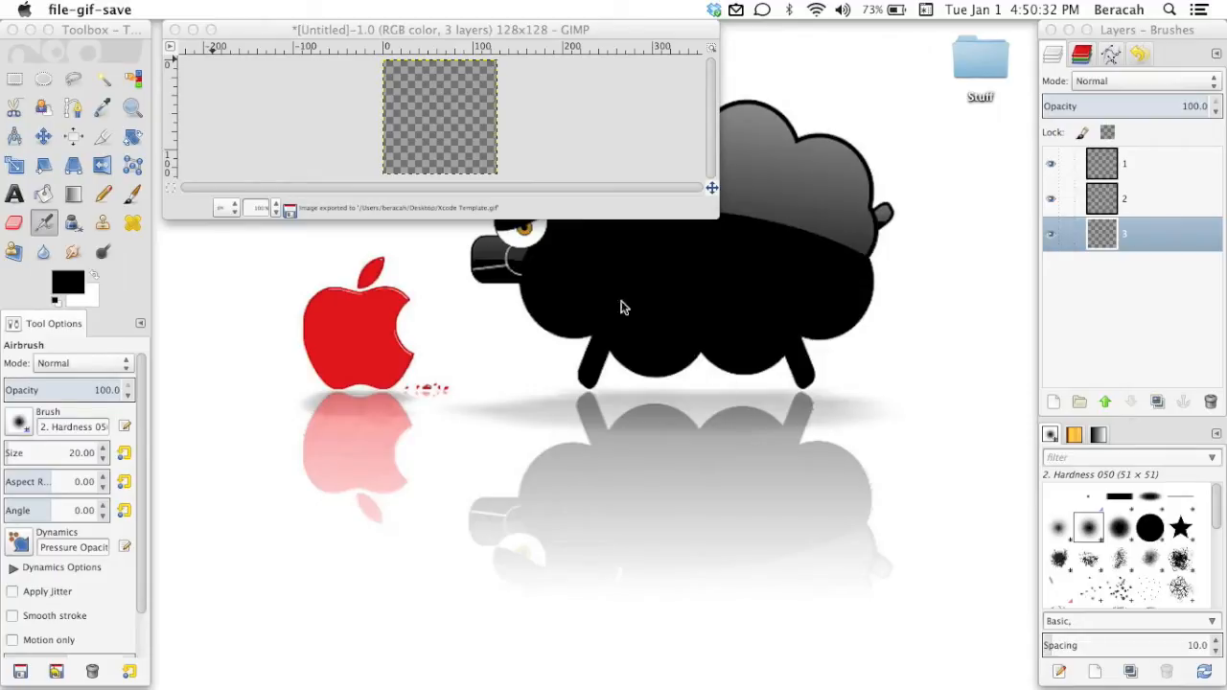
Step: Quit GIMP and discard the unsaved changes to the untitled image
{"action": "left_click", "coordinate": [355, 35]}
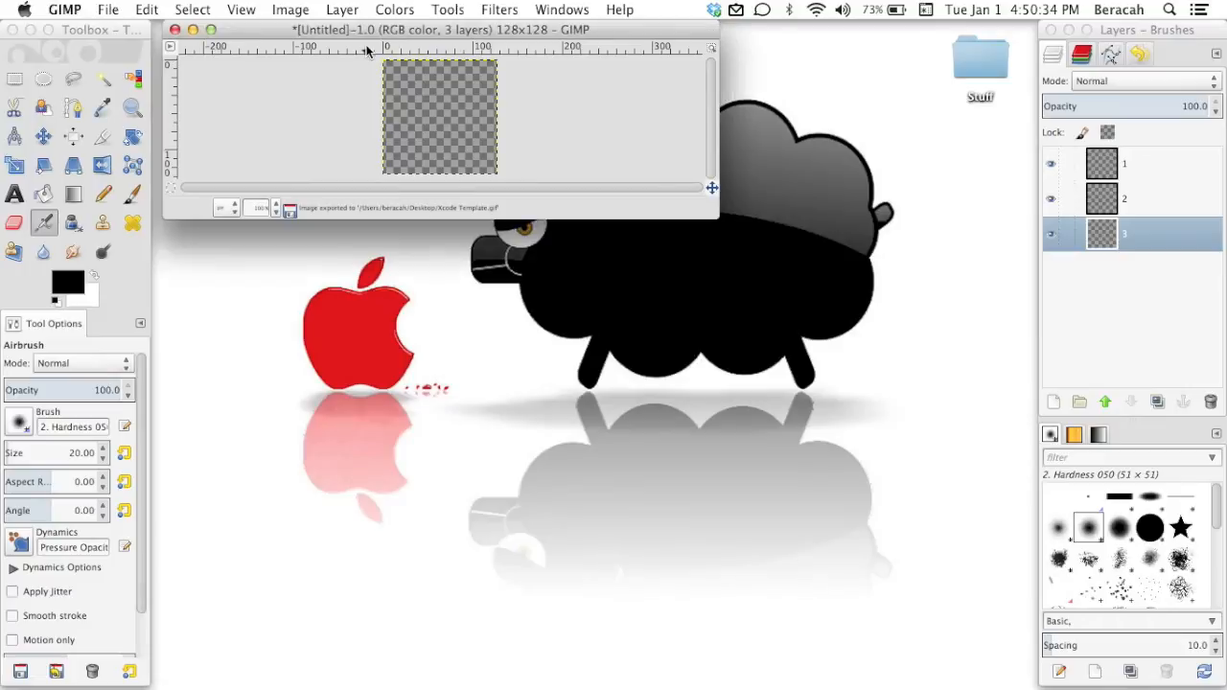
{"action": "key", "text": "super+q"}
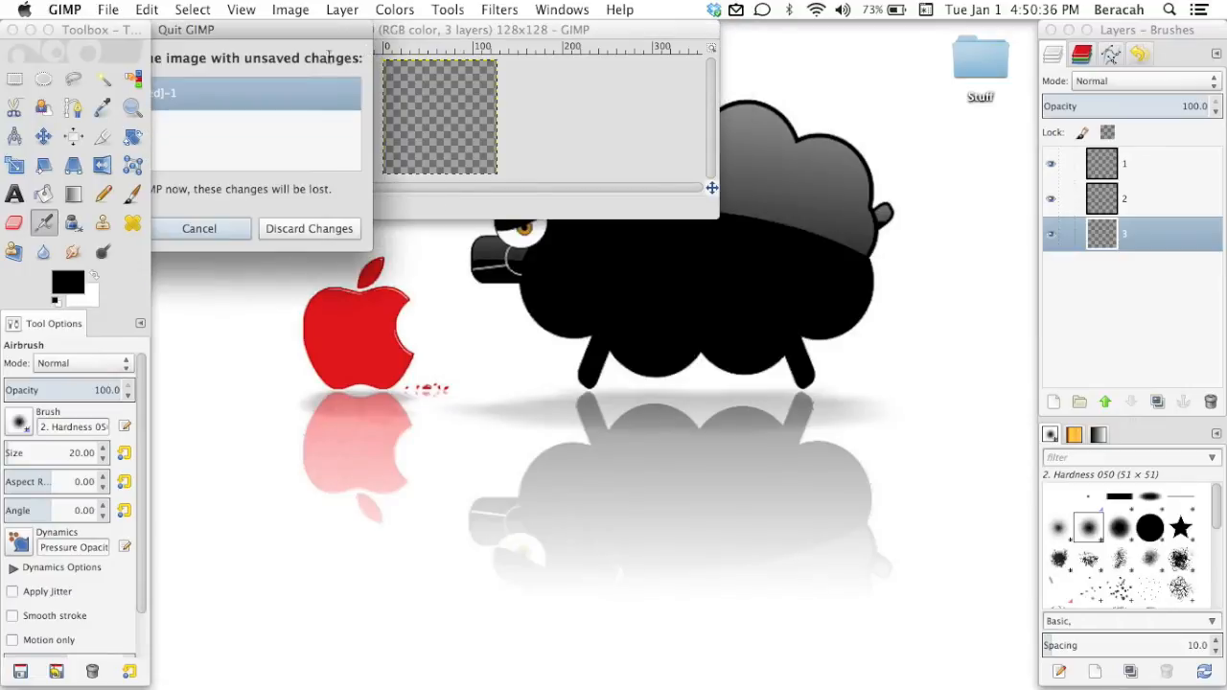
{"action": "left_click_drag", "start_coordinate": [302, 31], "coordinate": [675, 180]}
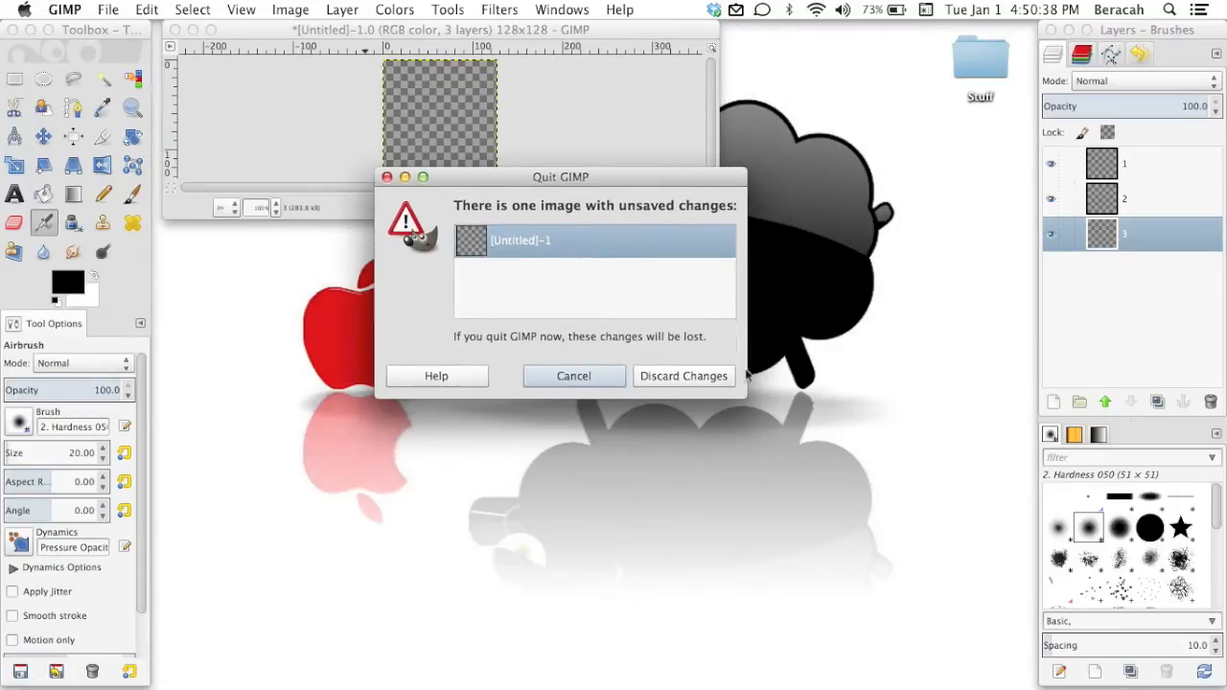
{"action": "left_click", "coordinate": [697, 376]}
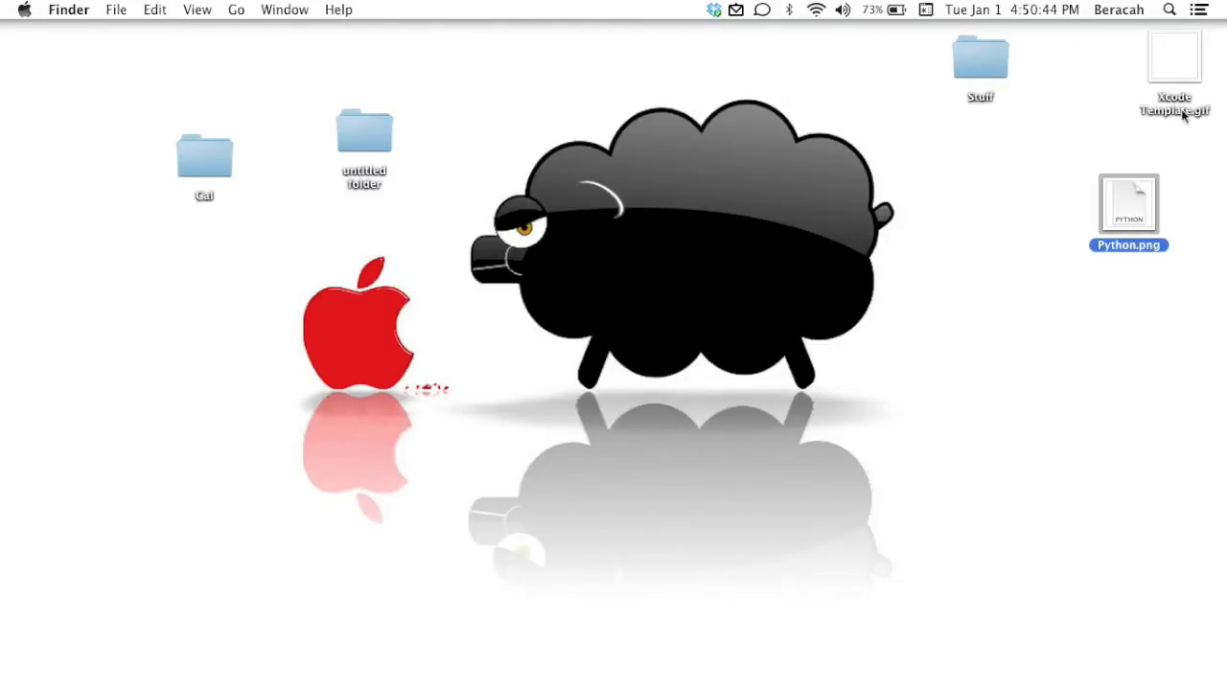
Step: Move Xcode Template.gif below Python.png on the desktop, switch to the space with the ICNS sizes list, and move that list aside
{"action": "left_click_drag", "start_coordinate": [1174, 60], "coordinate": [889, 233]}
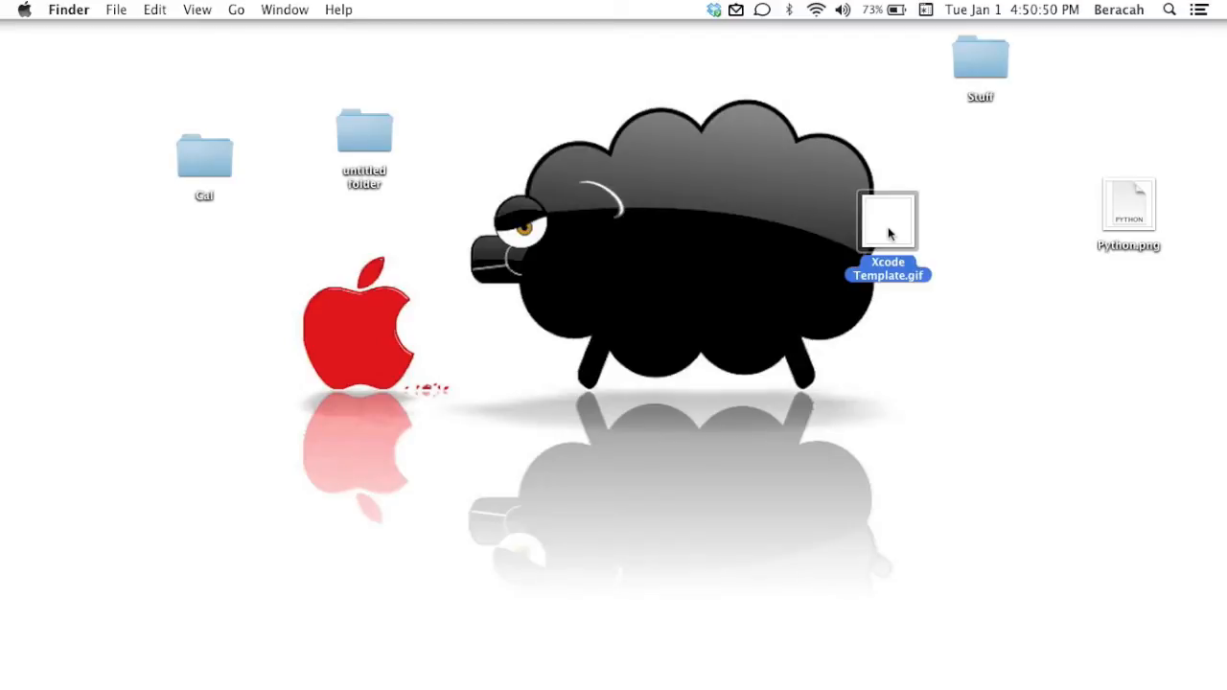
{"action": "key", "text": "ctrl+Right"}
{"action": "key", "text": "ctrl+Left"}
{"action": "left_click_drag", "start_coordinate": [881, 234], "coordinate": [1116, 372]}
{"action": "key", "text": "ctrl+Right"}
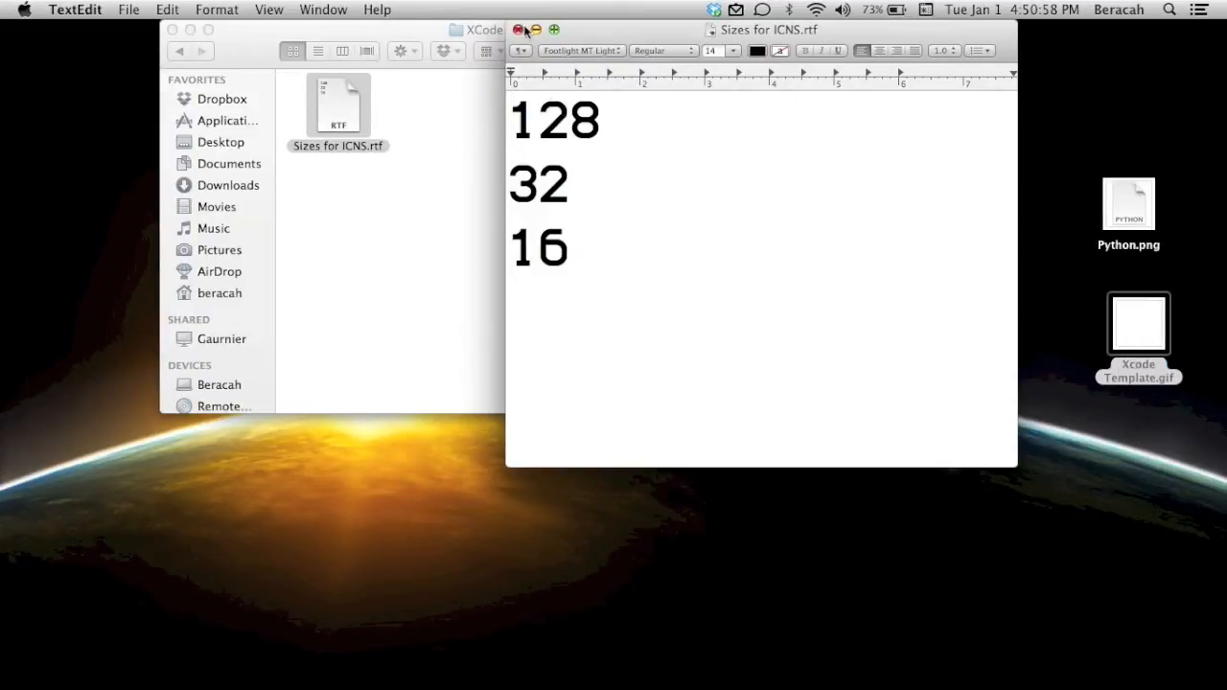
{"action": "left_click_drag", "start_coordinate": [619, 40], "coordinate": [174, 239]}
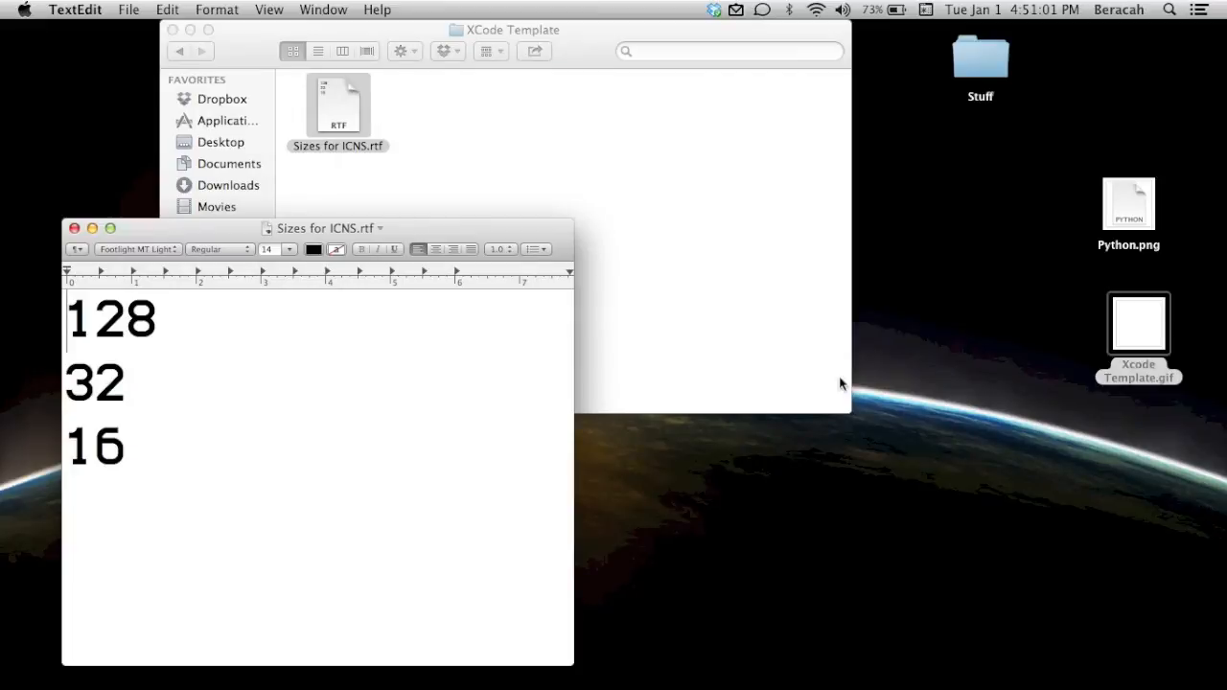
Step: Open Xcode Template.gif in Preview, move its window clear of the sizes list, and check the page thumbnails
{"action": "double_click", "coordinate": [1135, 334]}
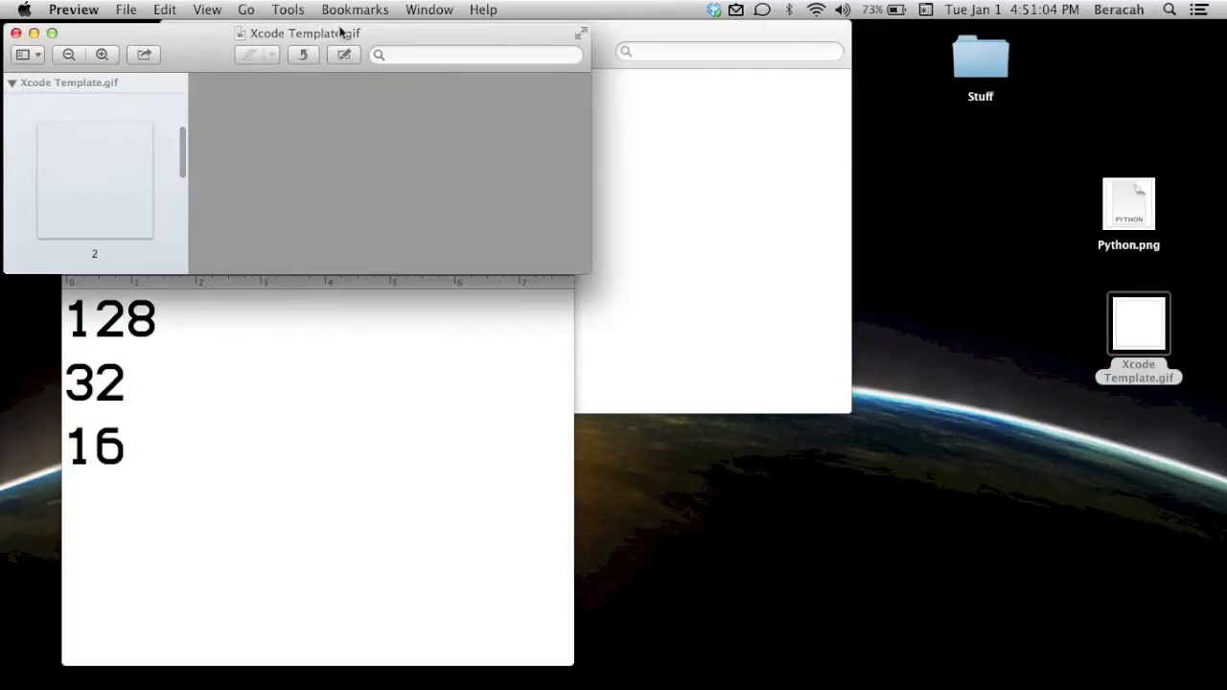
{"action": "left_click_drag", "start_coordinate": [206, 35], "coordinate": [686, 100]}
{"action": "left_click", "coordinate": [583, 285]}
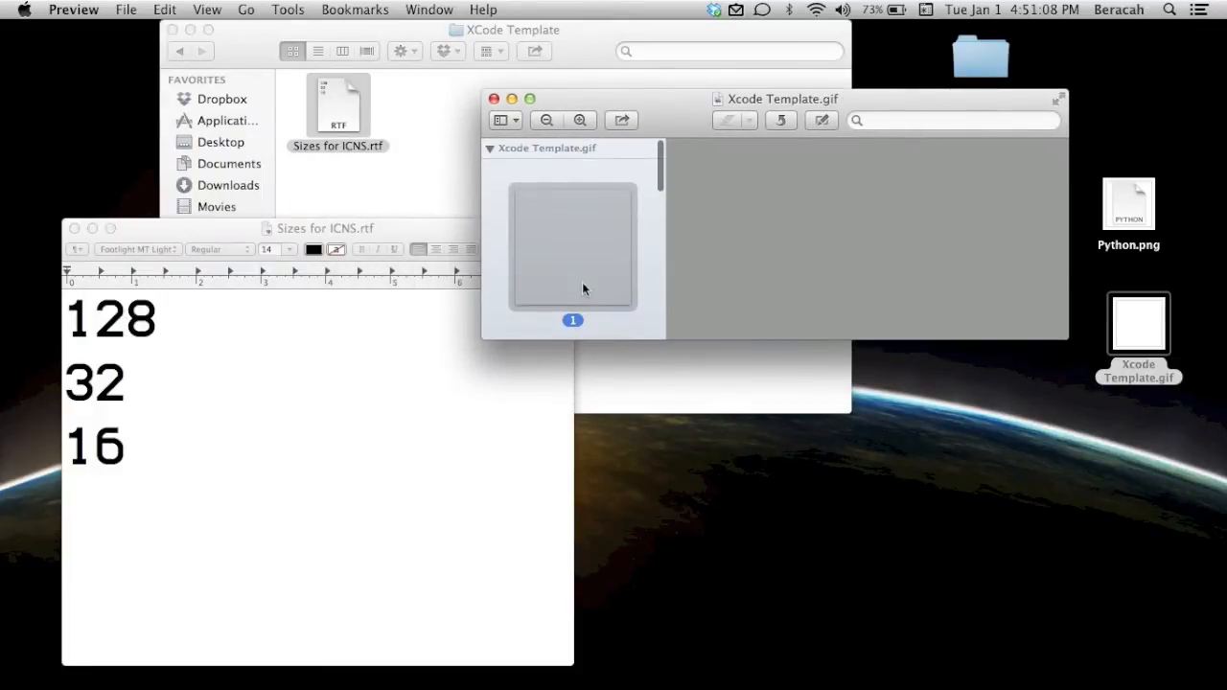
{"action": "scroll", "coordinate": [582, 288], "scroll_direction": "down", "scroll_amount": 4}
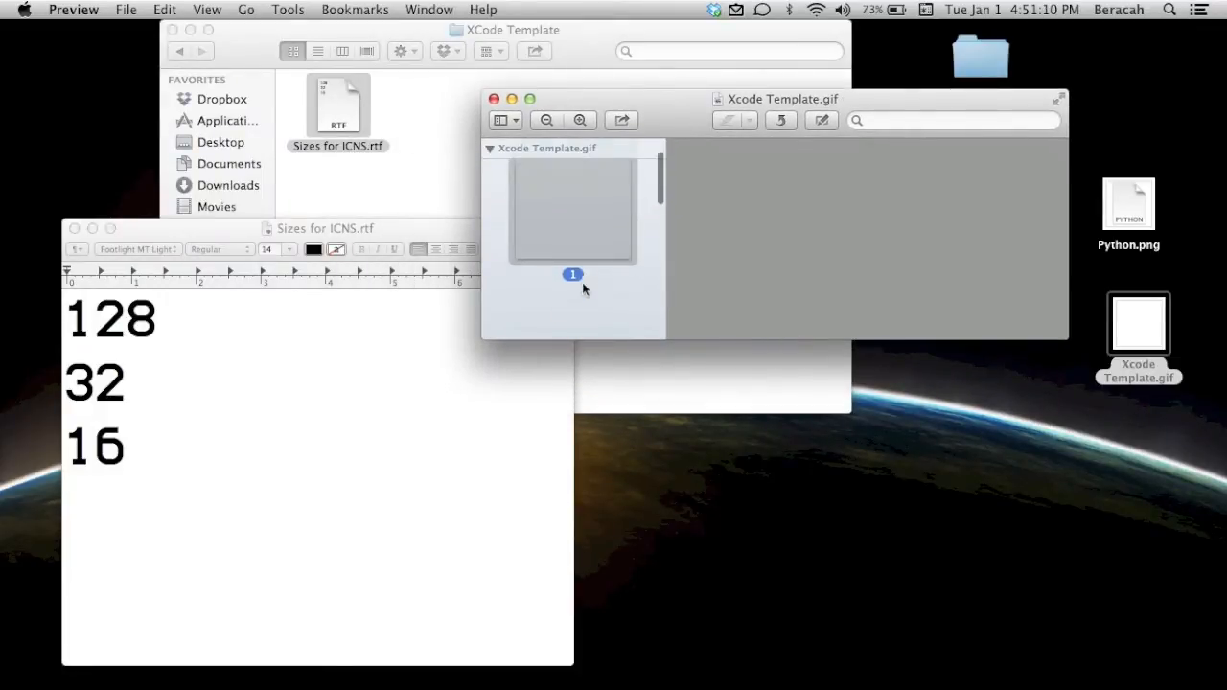
{"action": "scroll", "coordinate": [582, 288], "scroll_direction": "up", "scroll_amount": 3}
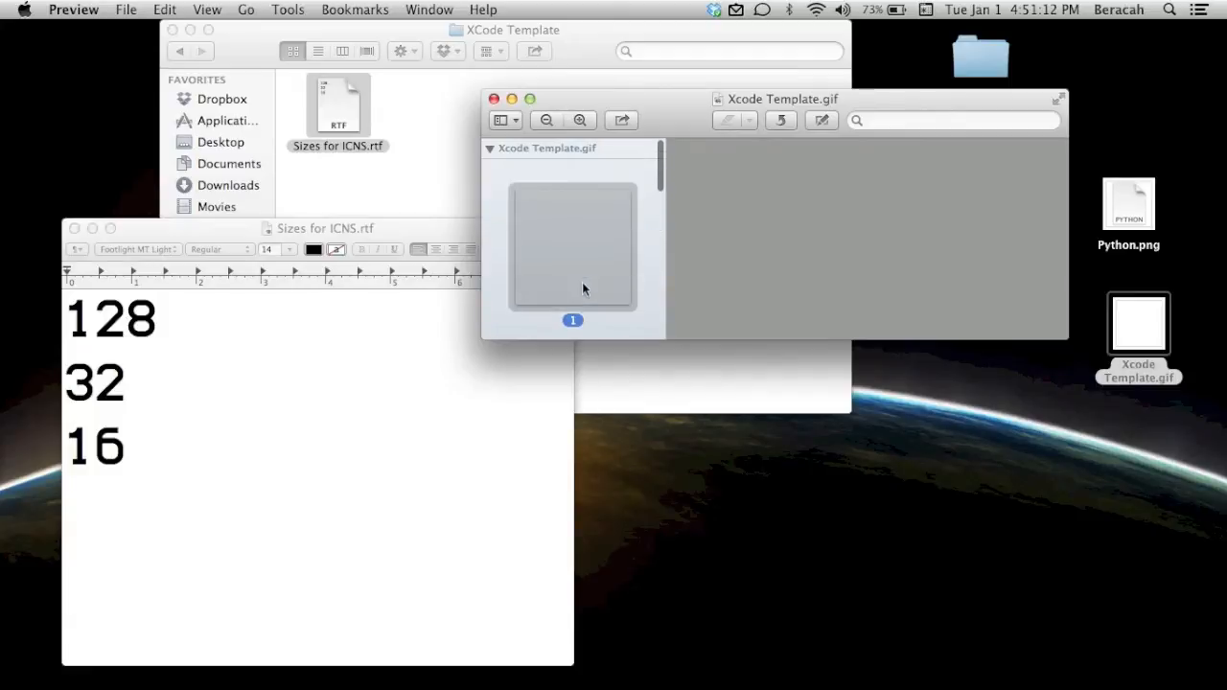
{"action": "scroll", "coordinate": [554, 249], "scroll_direction": "down", "scroll_amount": 3}
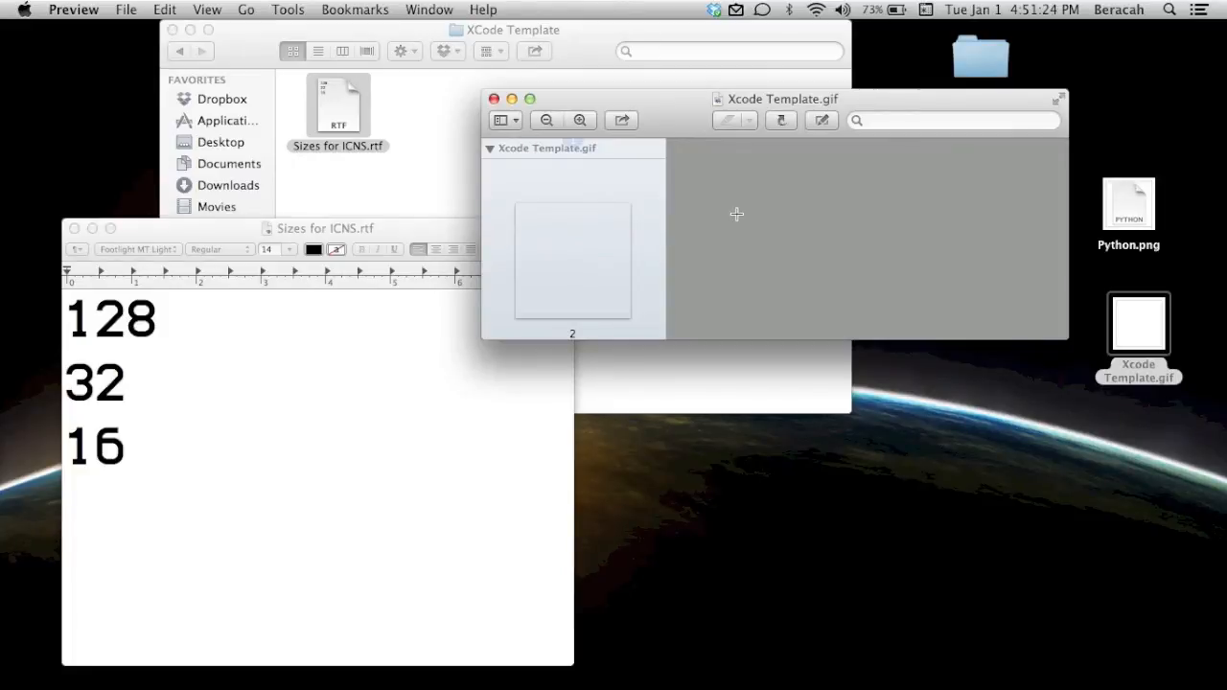
Step: Save a copy of the GIF to the Desktop in TIFF format as Xcode Template.tiff
{"action": "key", "text": "super+alt+shift+s"}
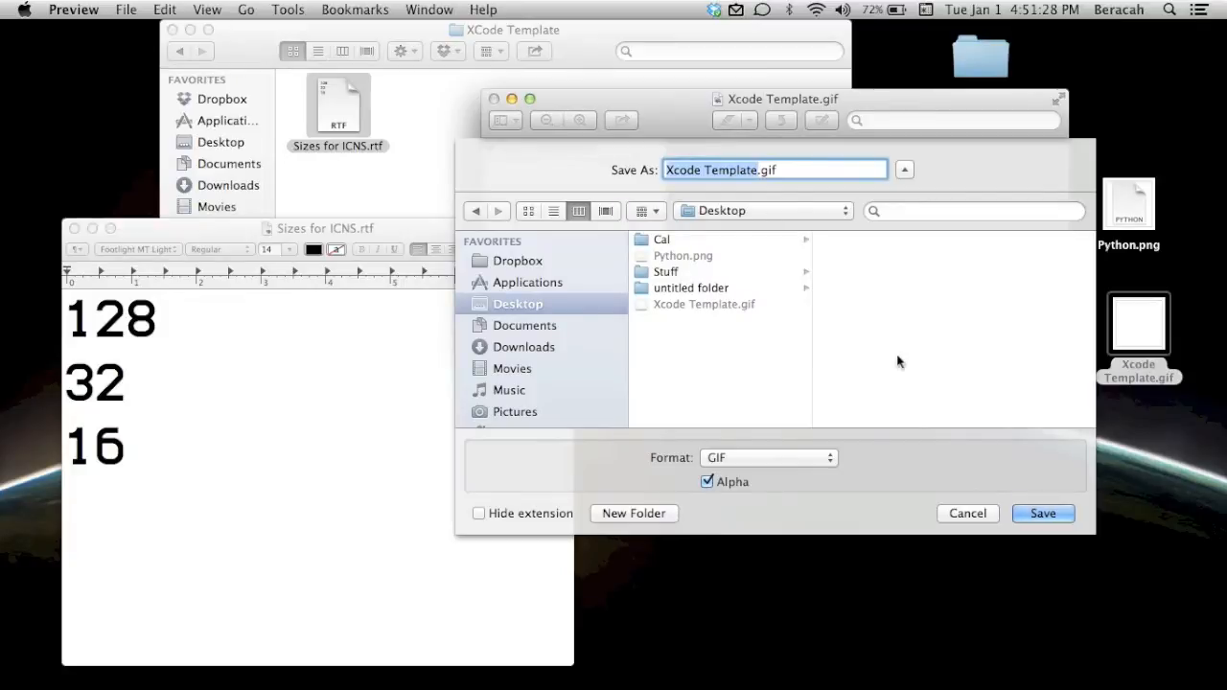
{"action": "left_click", "coordinate": [830, 462]}
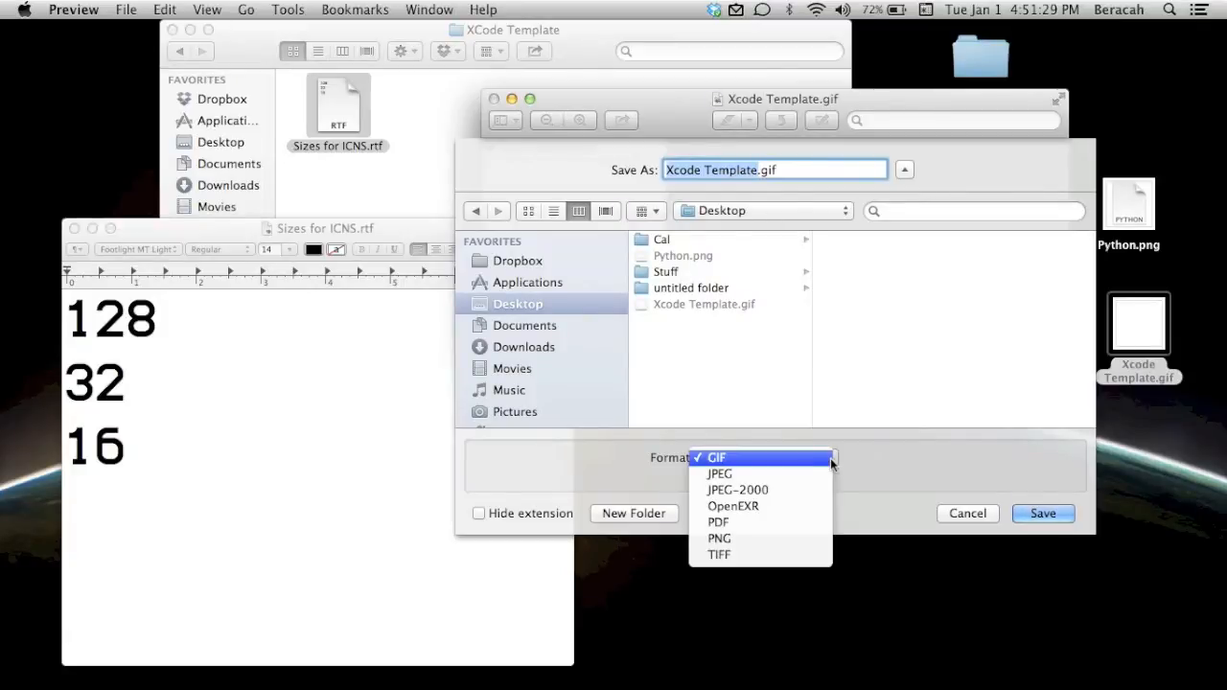
{"action": "left_click", "coordinate": [743, 555]}
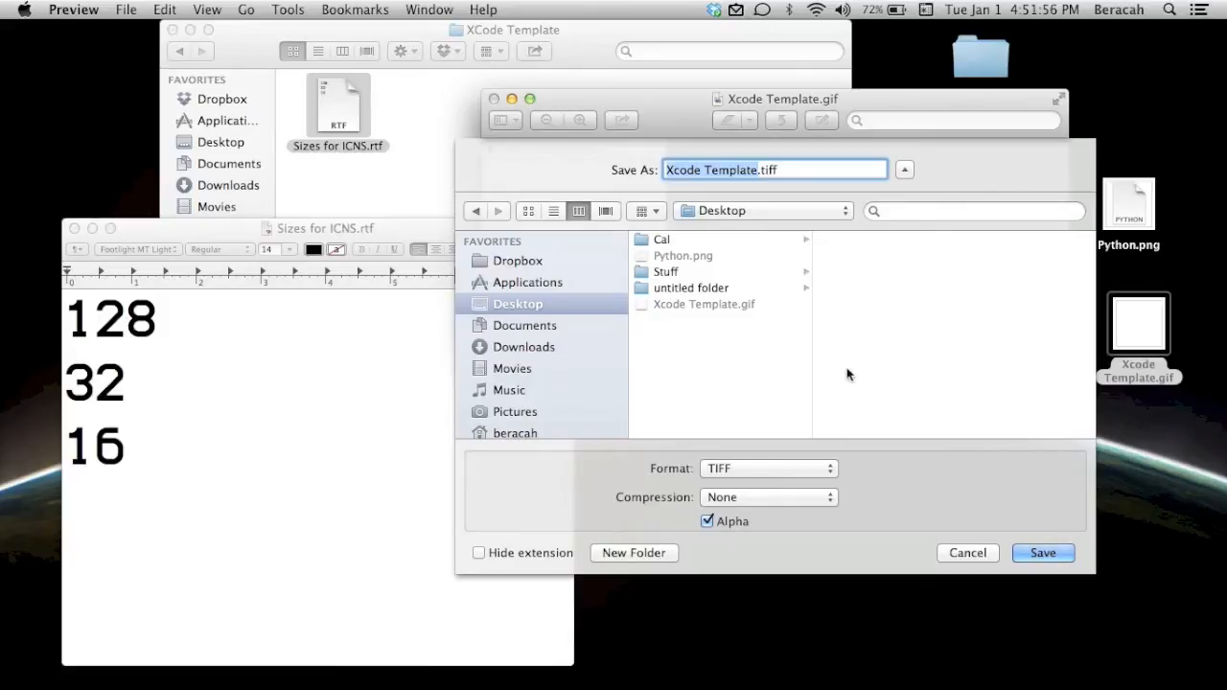
{"action": "left_click", "coordinate": [1043, 553]}
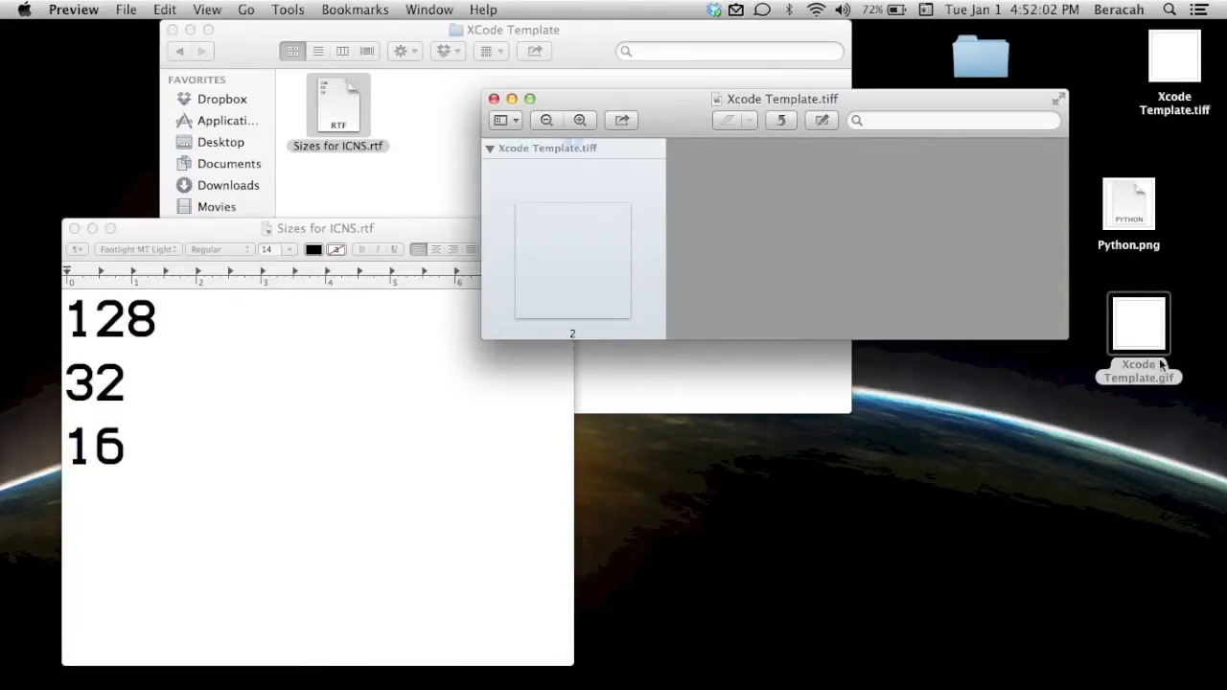
Step: Move Xcode Template.gif to the Trash and place Xcode Template.tiff below Python.png on the desktop
{"action": "left_click", "coordinate": [1140, 330]}
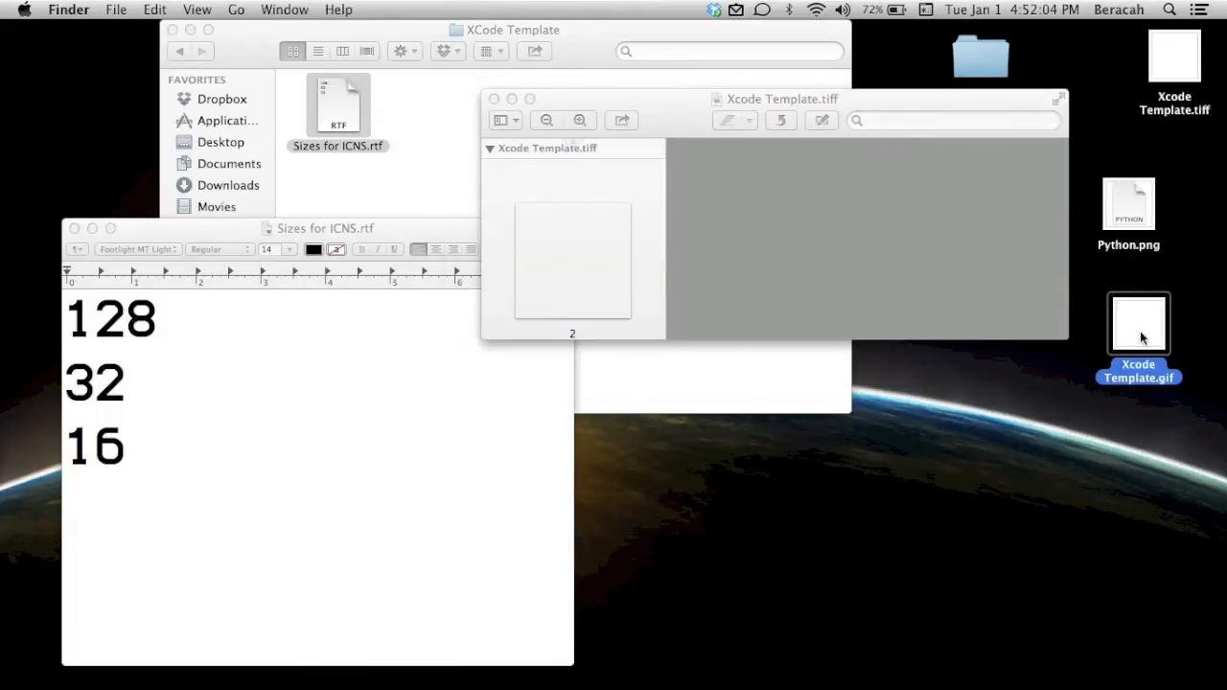
{"action": "key", "text": "super+BackSpace"}
{"action": "left_click_drag", "start_coordinate": [1179, 68], "coordinate": [1093, 424]}
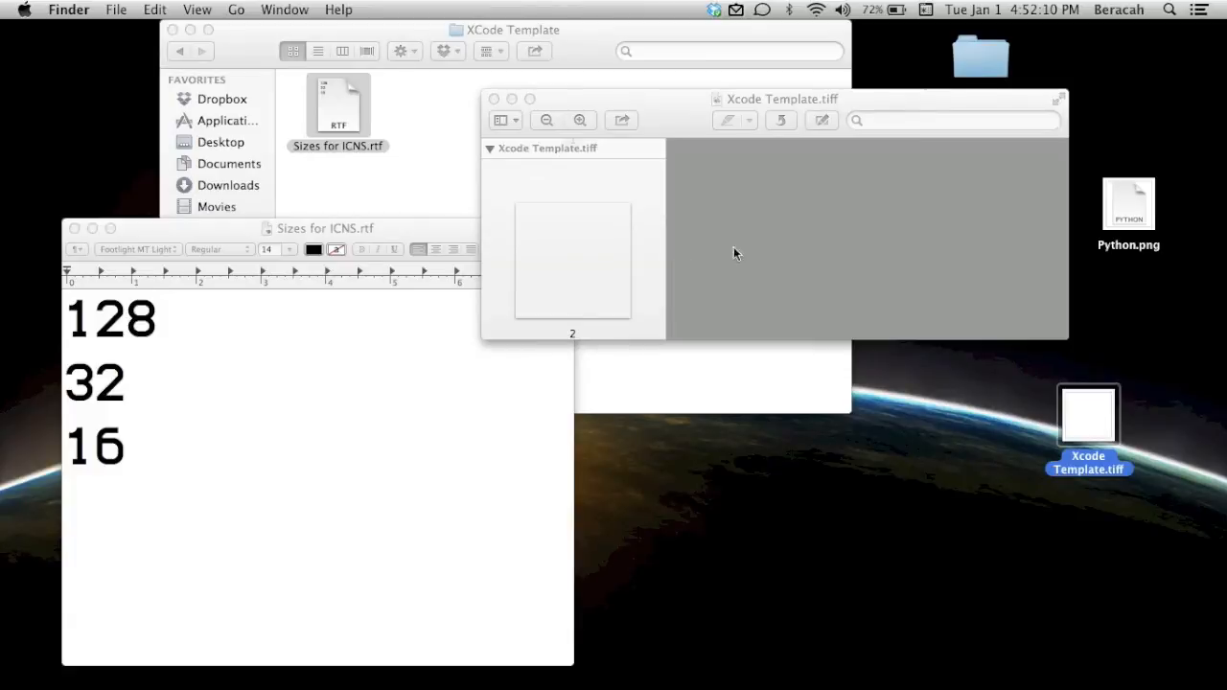
Step: Resize page 2 of Xcode Template.tiff to 32 × 32 pixels
{"action": "scroll", "coordinate": [612, 257], "scroll_direction": "down", "scroll_amount": 3}
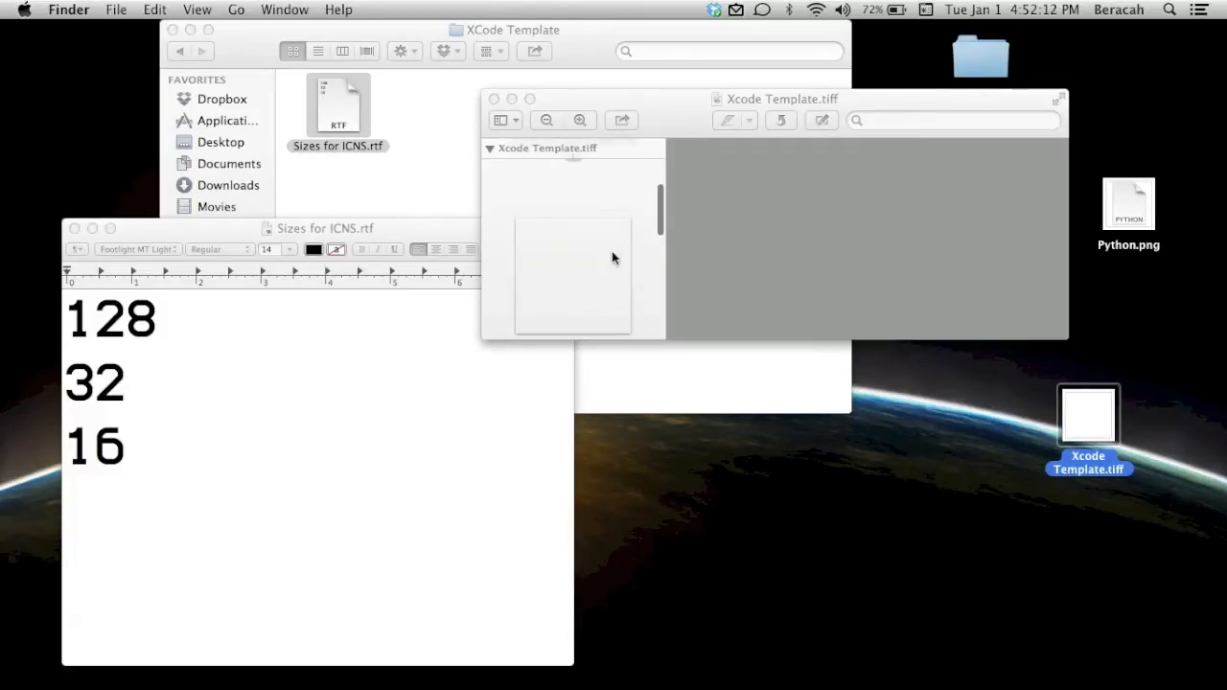
{"action": "scroll", "coordinate": [614, 257], "scroll_direction": "up", "scroll_amount": 3}
{"action": "scroll", "coordinate": [613, 257], "scroll_direction": "down", "scroll_amount": 10}
{"action": "scroll", "coordinate": [614, 257], "scroll_direction": "up", "scroll_amount": 6}
{"action": "scroll", "coordinate": [614, 257], "scroll_direction": "down", "scroll_amount": 2}
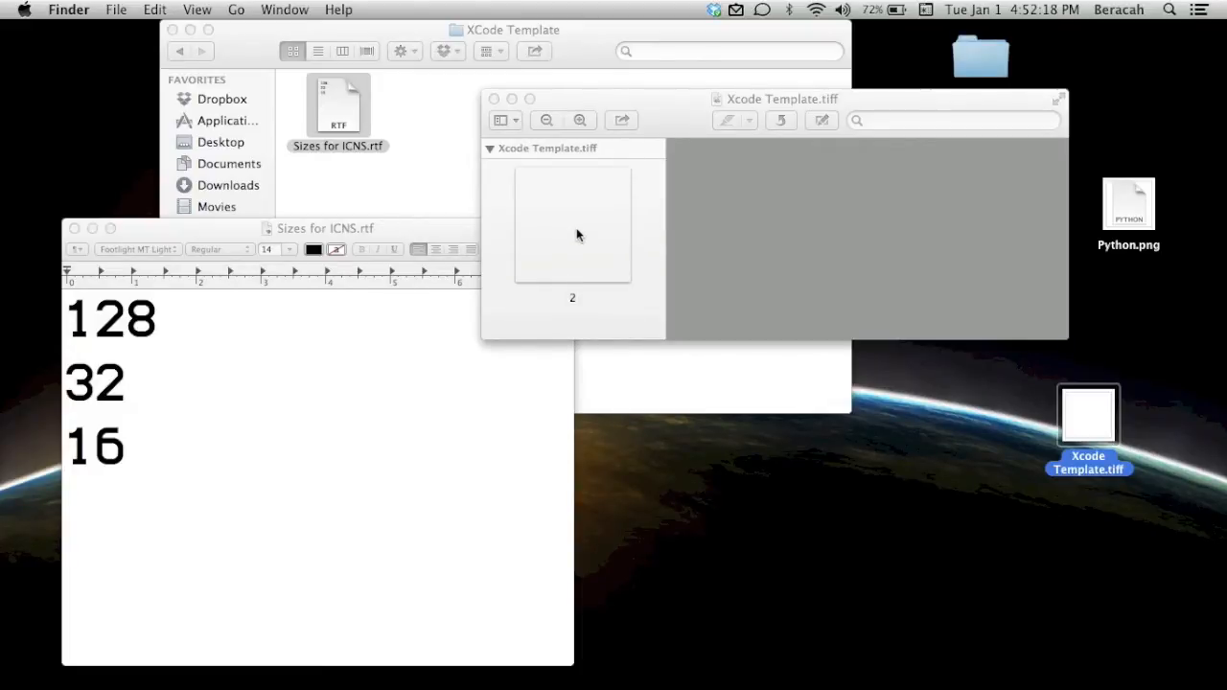
{"action": "left_click", "coordinate": [577, 234]}
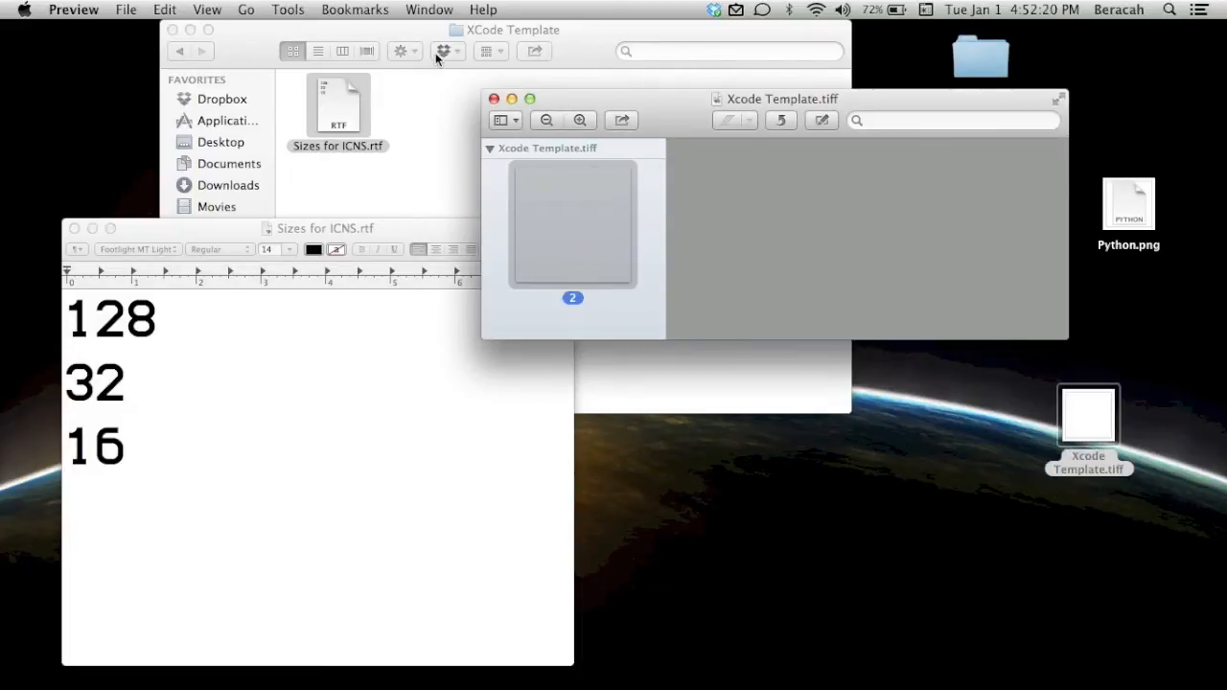
{"action": "left_click", "coordinate": [284, 11]}
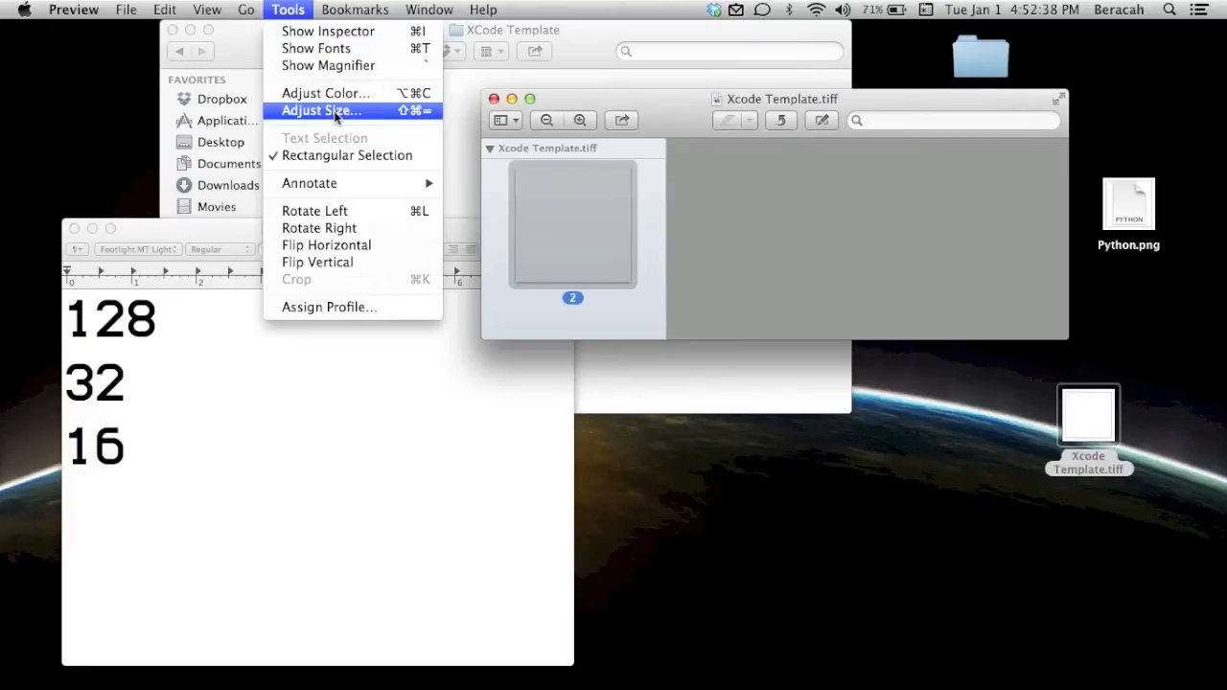
{"action": "left_click", "coordinate": [322, 111]}
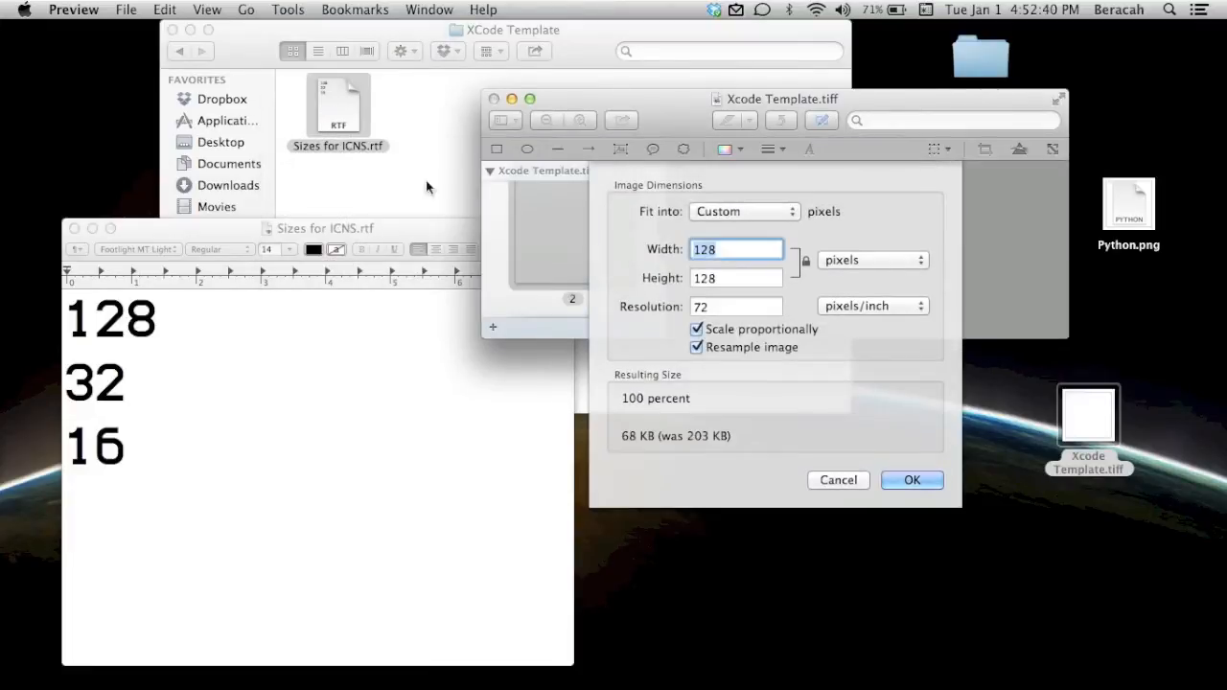
{"action": "type", "text": "32"}
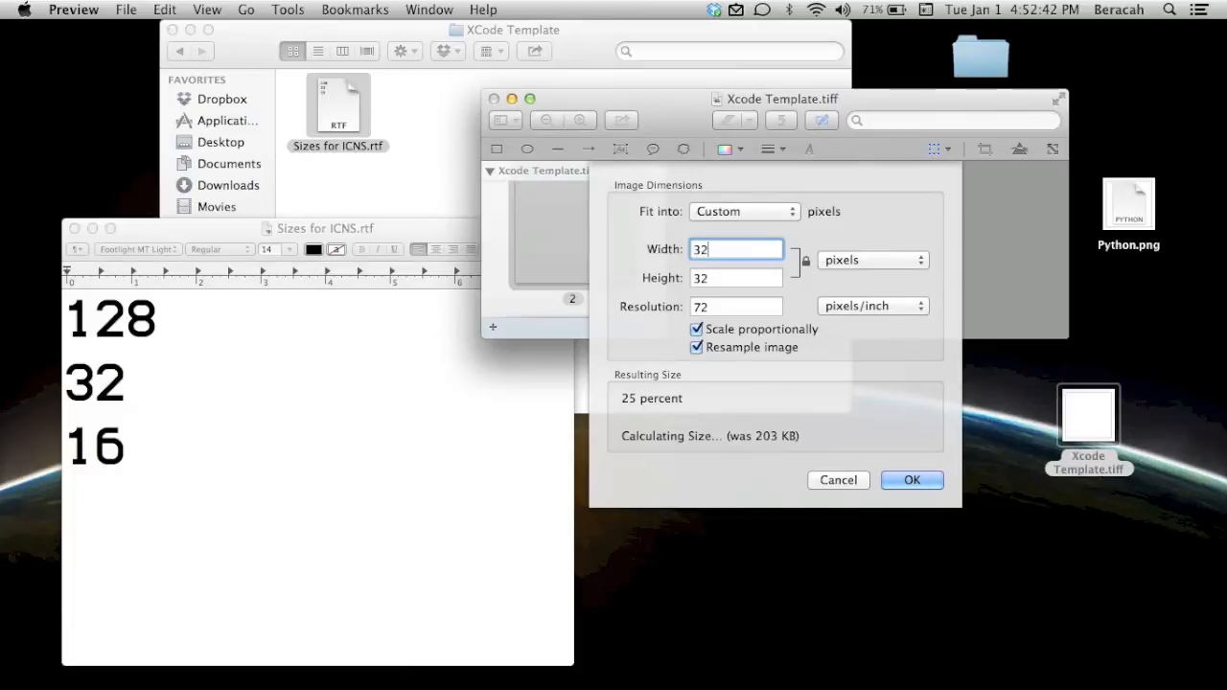
{"action": "left_click", "coordinate": [911, 480]}
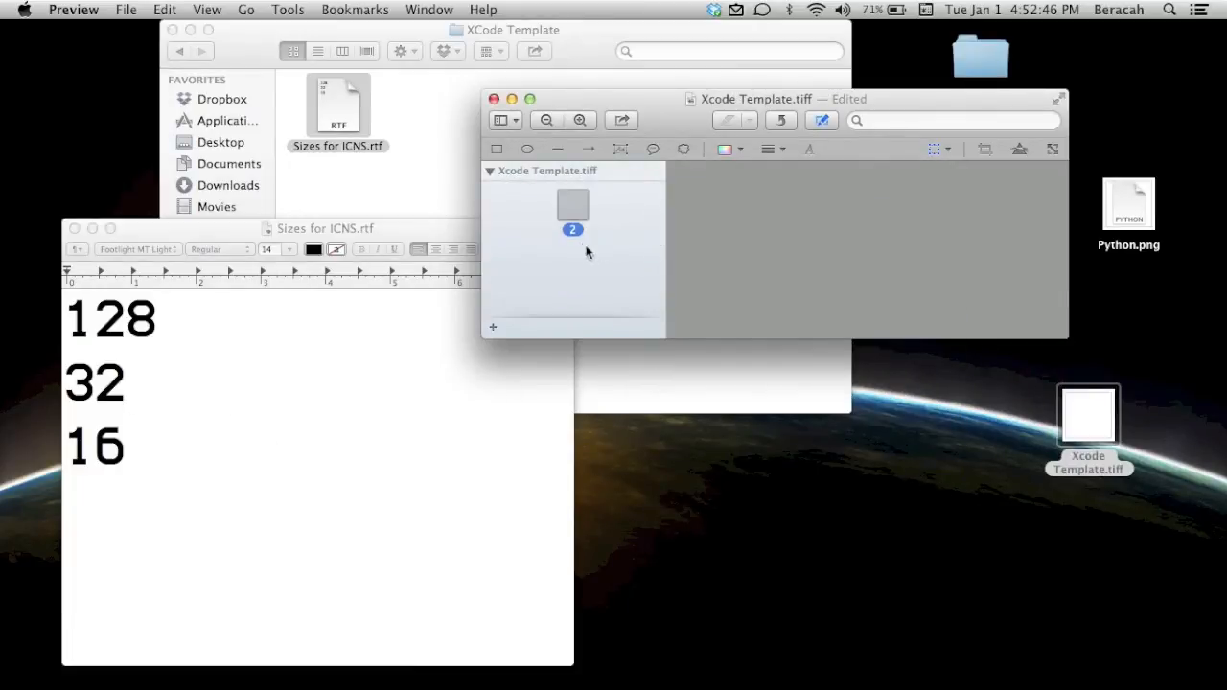
Step: Resize page 3 of the TIFF to 16 × 16 pixels, and save and close the file
{"action": "scroll", "coordinate": [626, 212], "scroll_direction": "down", "scroll_amount": 5}
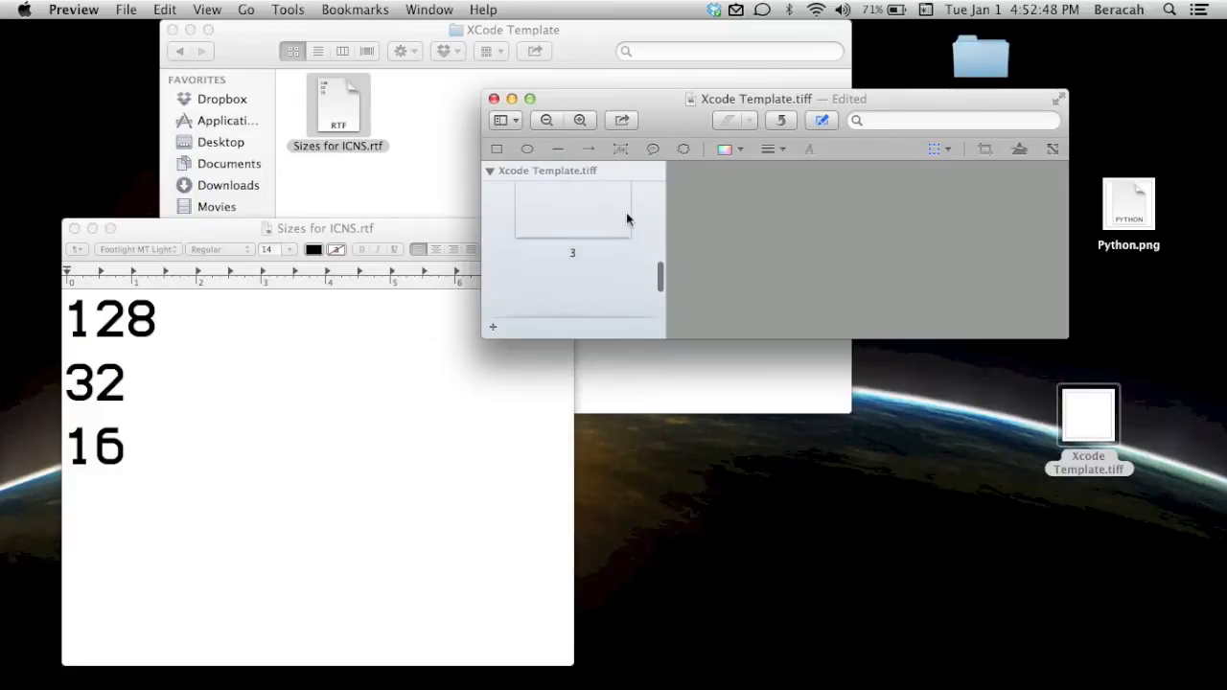
{"action": "left_click", "coordinate": [587, 240]}
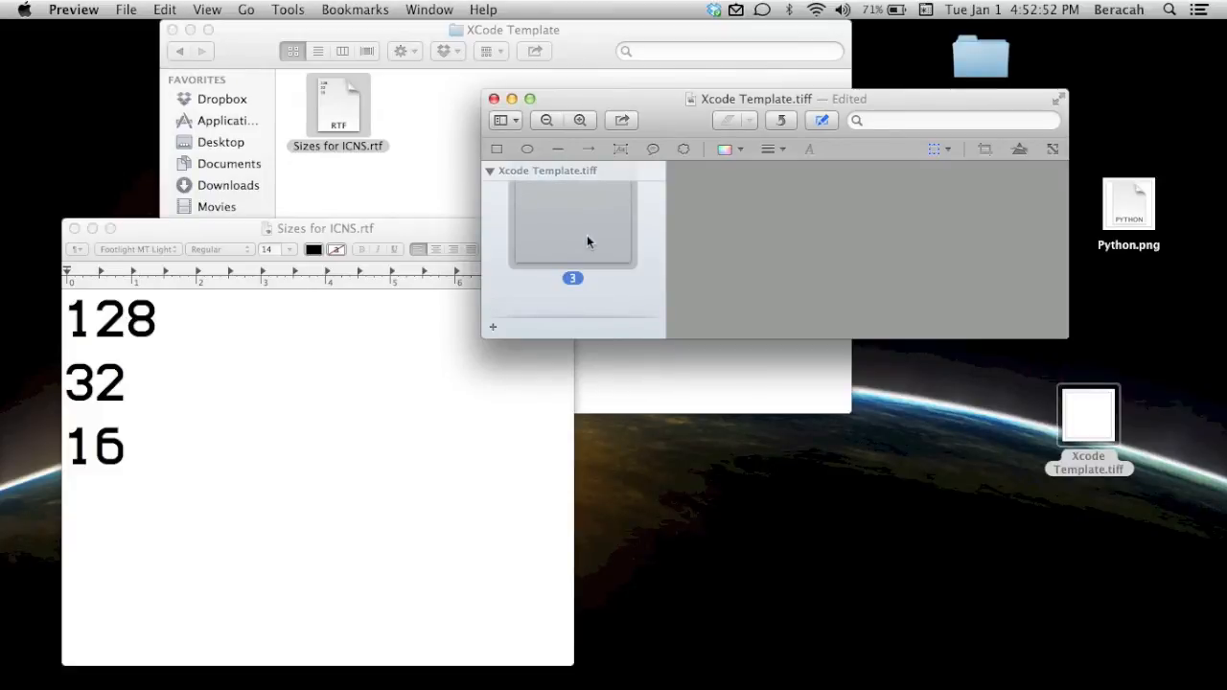
{"action": "key", "text": "alt+super+i"}
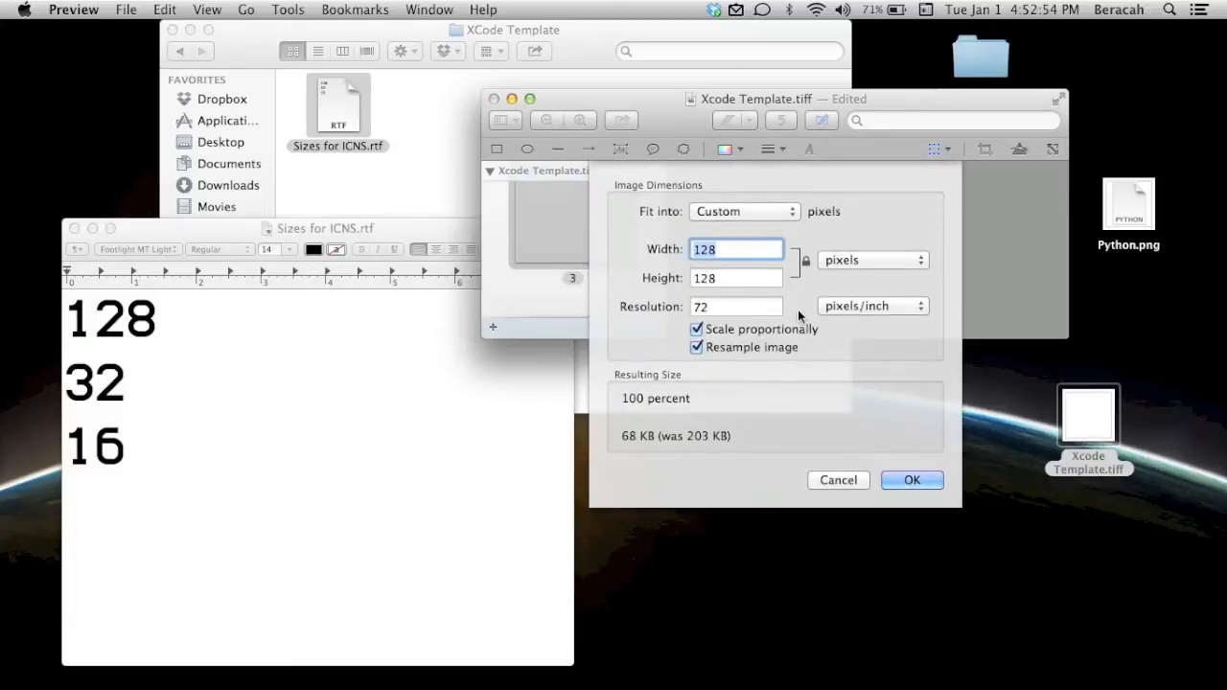
{"action": "type", "text": "16"}
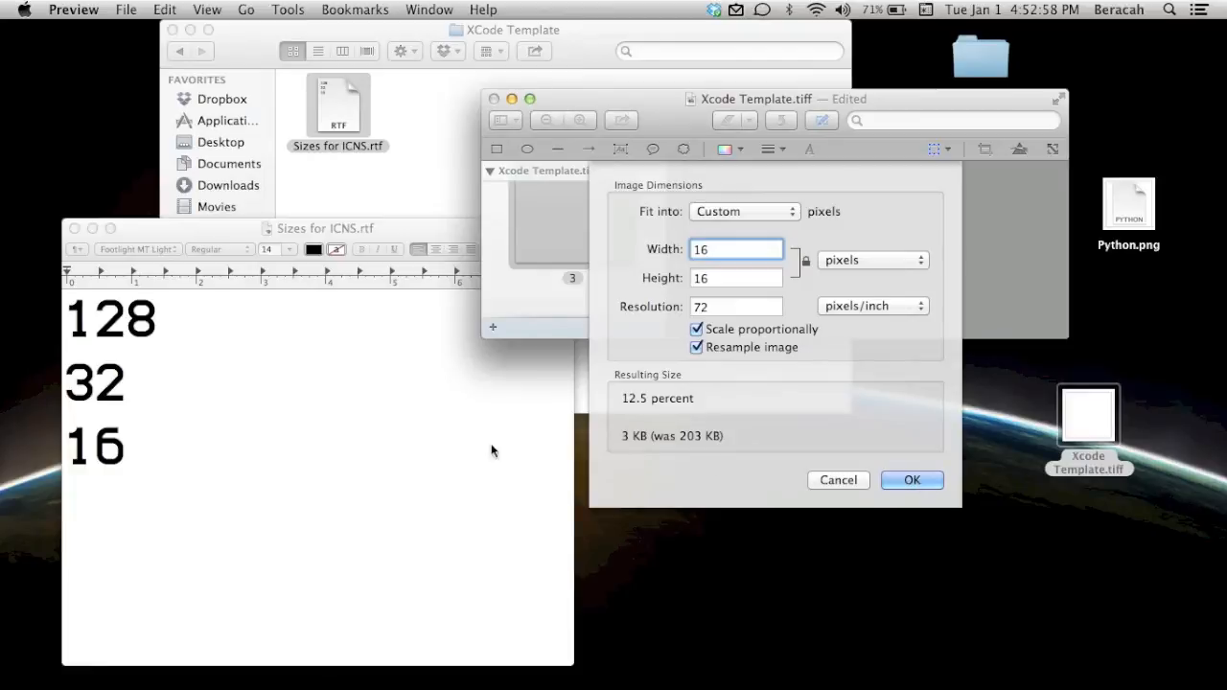
{"action": "left_click", "coordinate": [932, 481]}
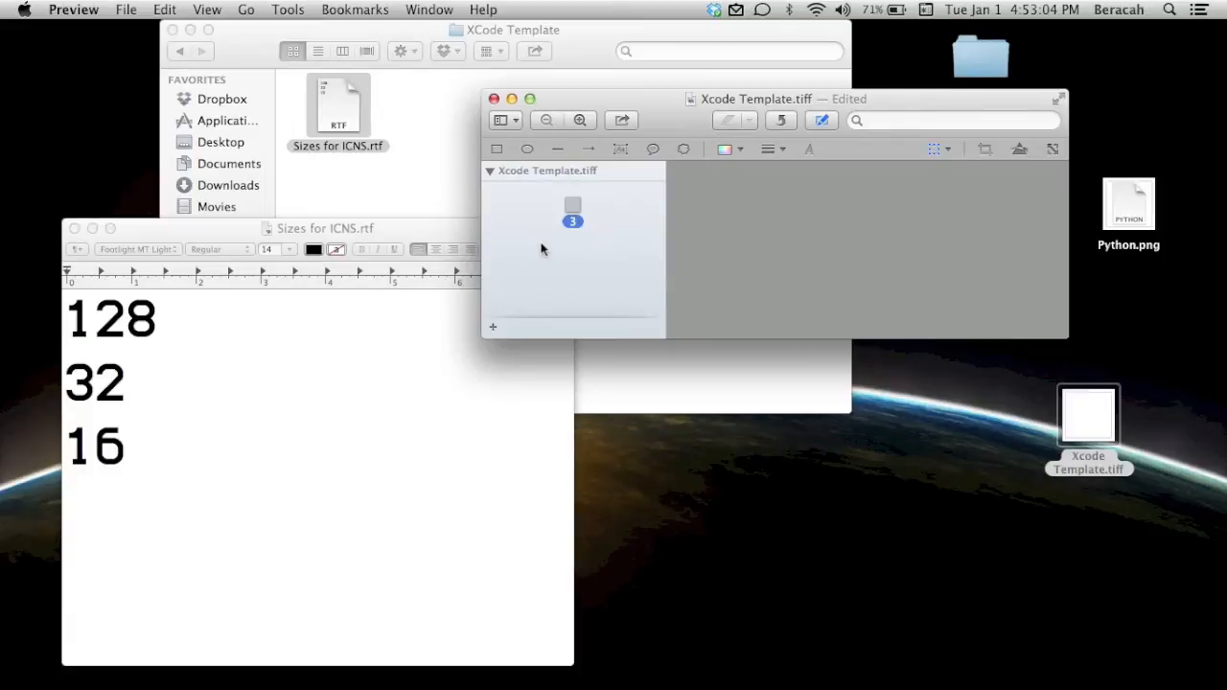
{"action": "key", "text": "super+s"}
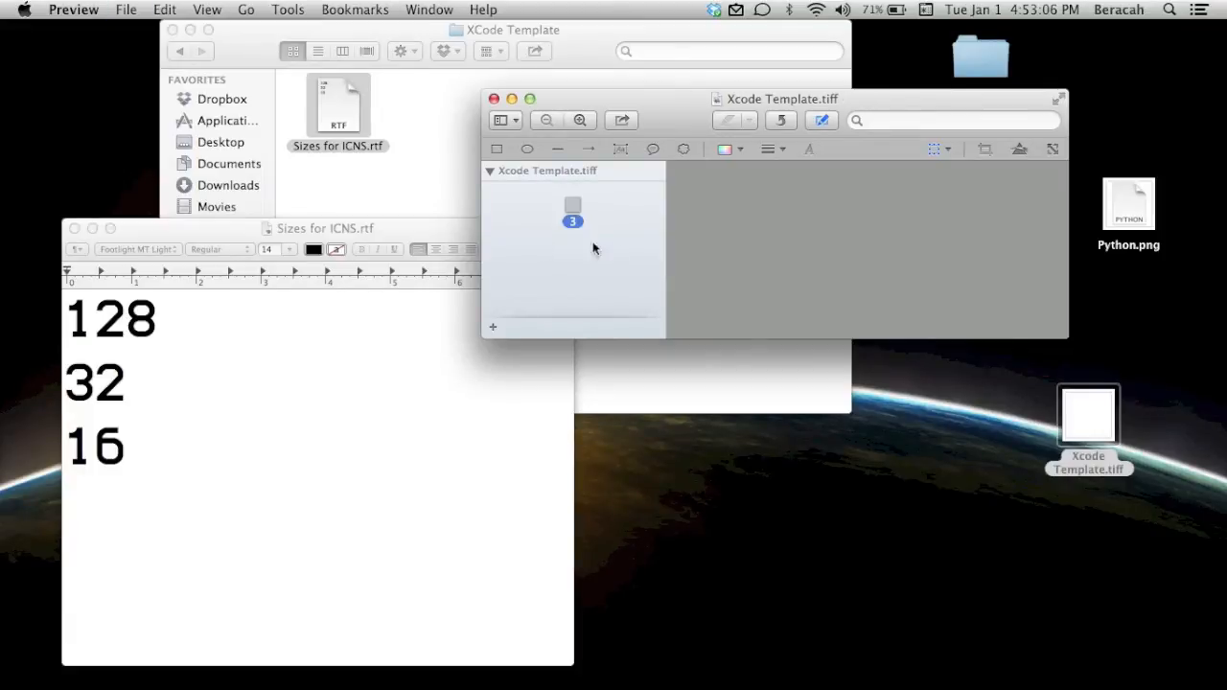
{"action": "left_click", "coordinate": [494, 99]}
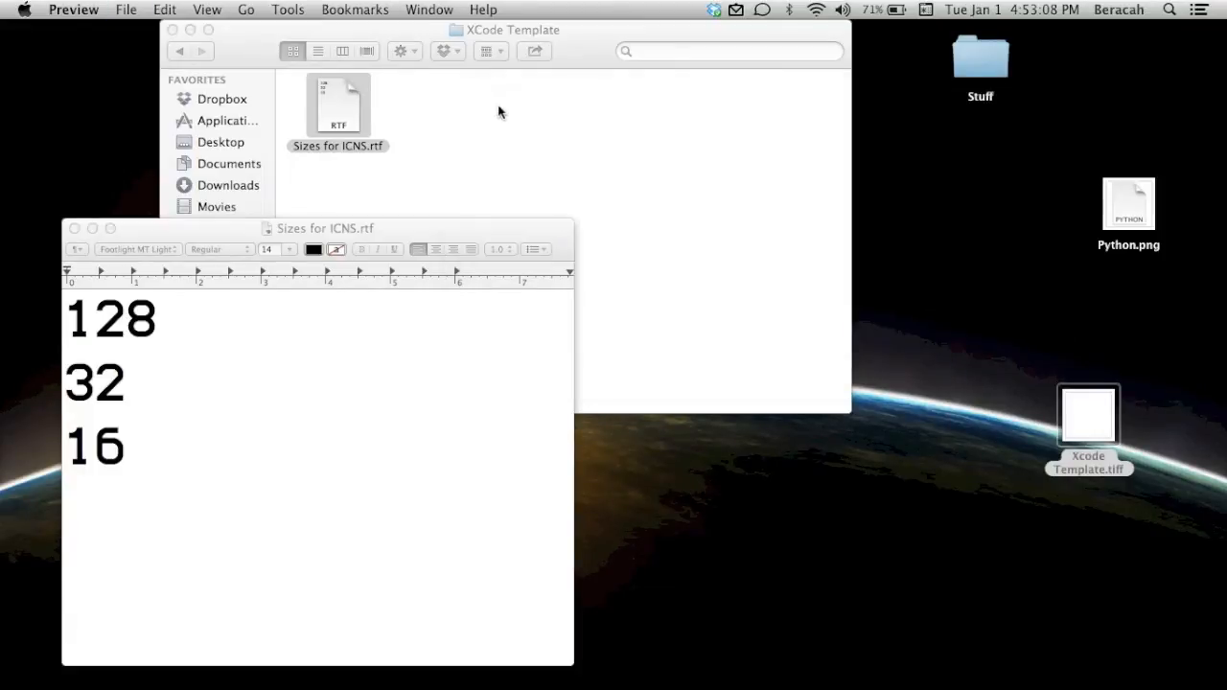
Step: Reopen Xcode Template.tiff to check its page thumbnails, and move the closed file into the XCode Template folder
{"action": "double_click", "coordinate": [1099, 410]}
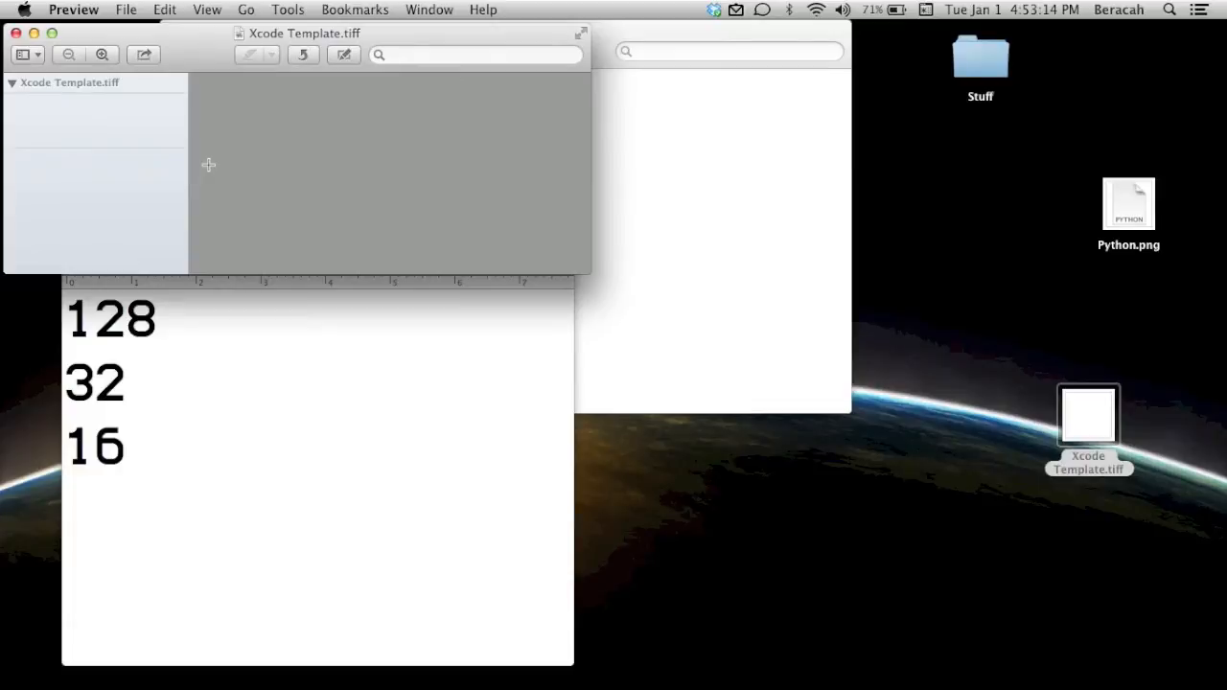
{"action": "scroll", "coordinate": [129, 212], "scroll_direction": "up", "scroll_amount": 3}
{"action": "scroll", "coordinate": [129, 212], "scroll_direction": "up", "scroll_amount": 4}
{"action": "scroll", "coordinate": [128, 211], "scroll_direction": "down", "scroll_amount": 5}
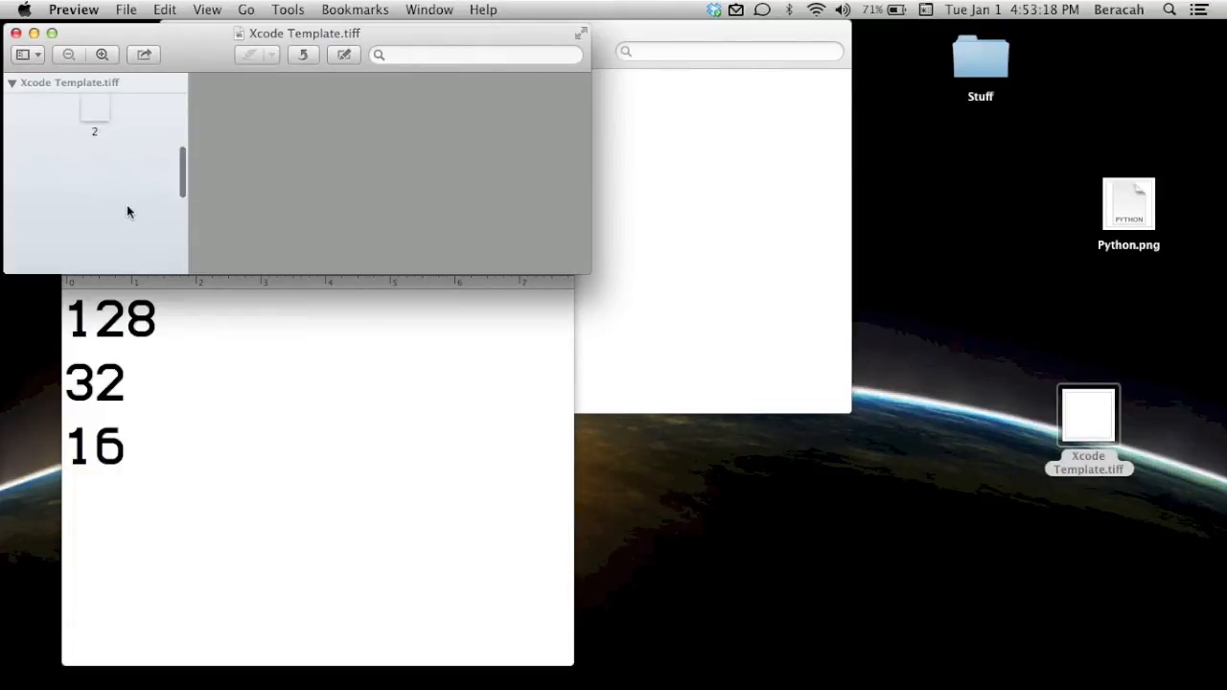
{"action": "left_click_drag", "start_coordinate": [197, 32], "coordinate": [579, 212]}
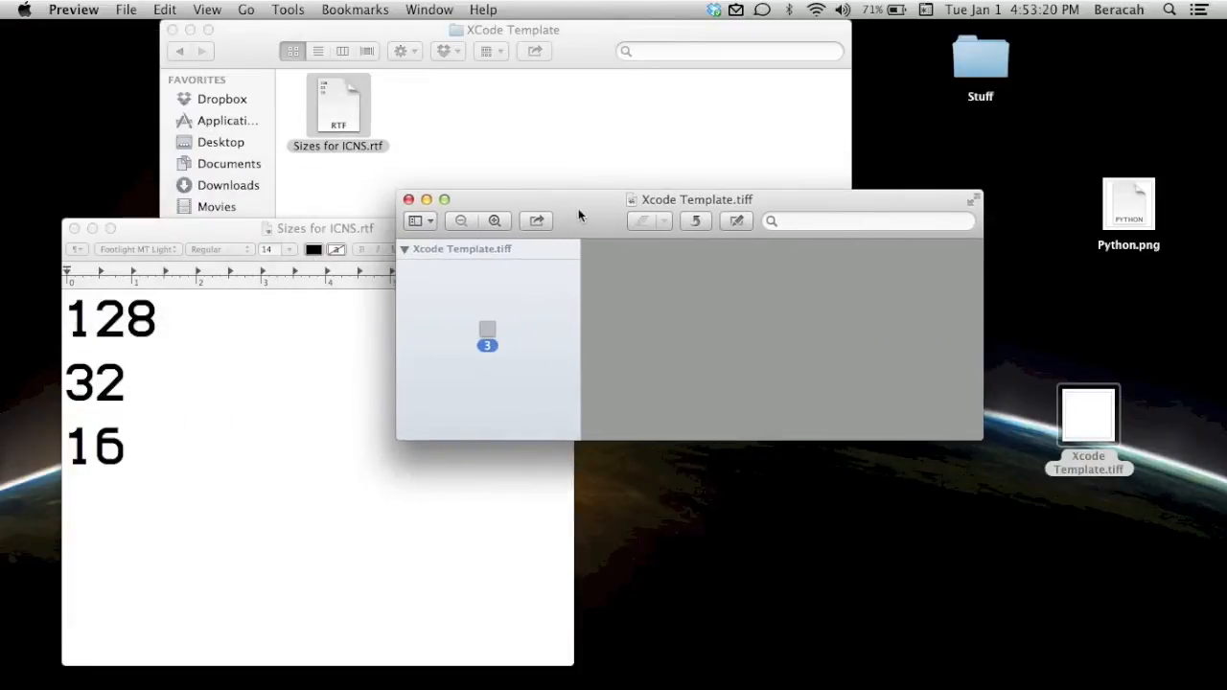
{"action": "left_click", "coordinate": [408, 201]}
{"action": "left_click_drag", "start_coordinate": [1090, 406], "coordinate": [507, 134]}
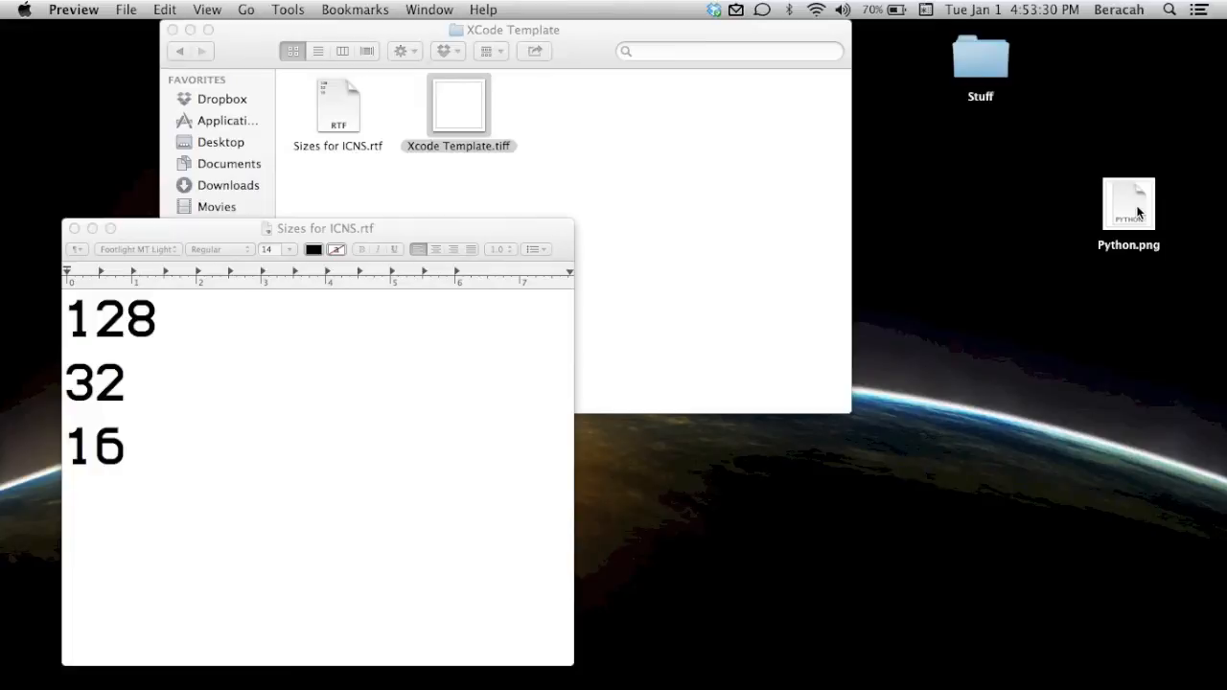
Step: Open Python.png in Preview, move its window clear of the sizes list, and duplicate the image
{"action": "double_click", "coordinate": [1138, 212]}
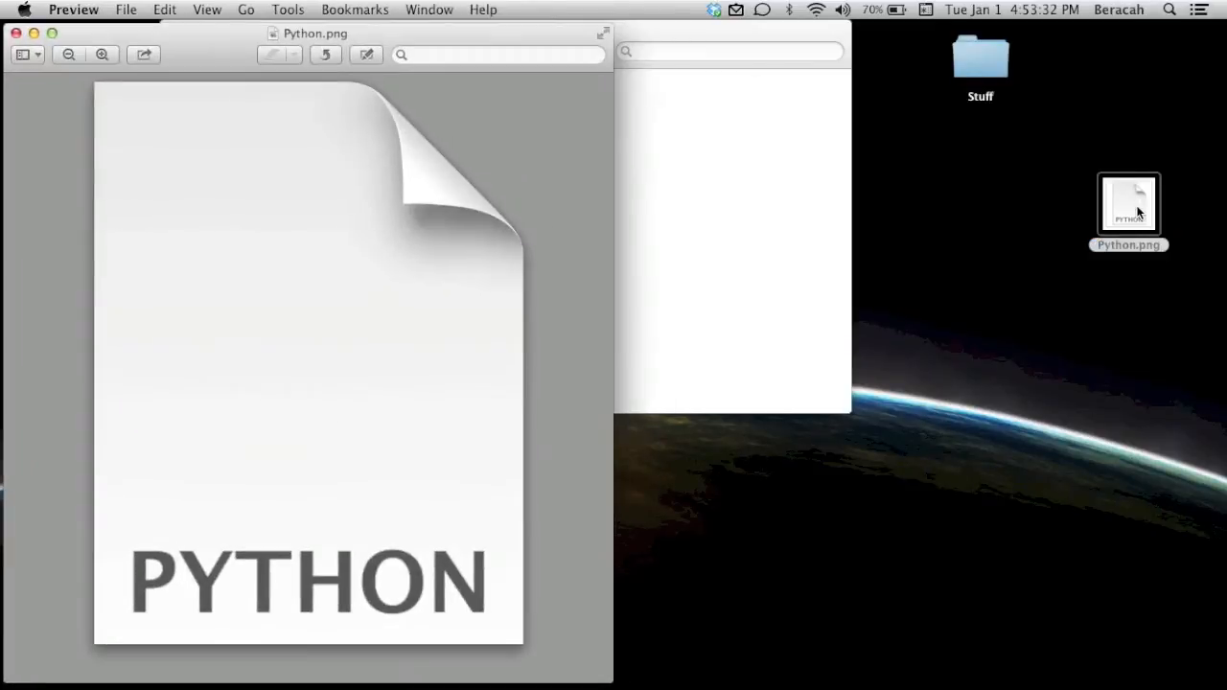
{"action": "left_click_drag", "start_coordinate": [204, 42], "coordinate": [560, 33]}
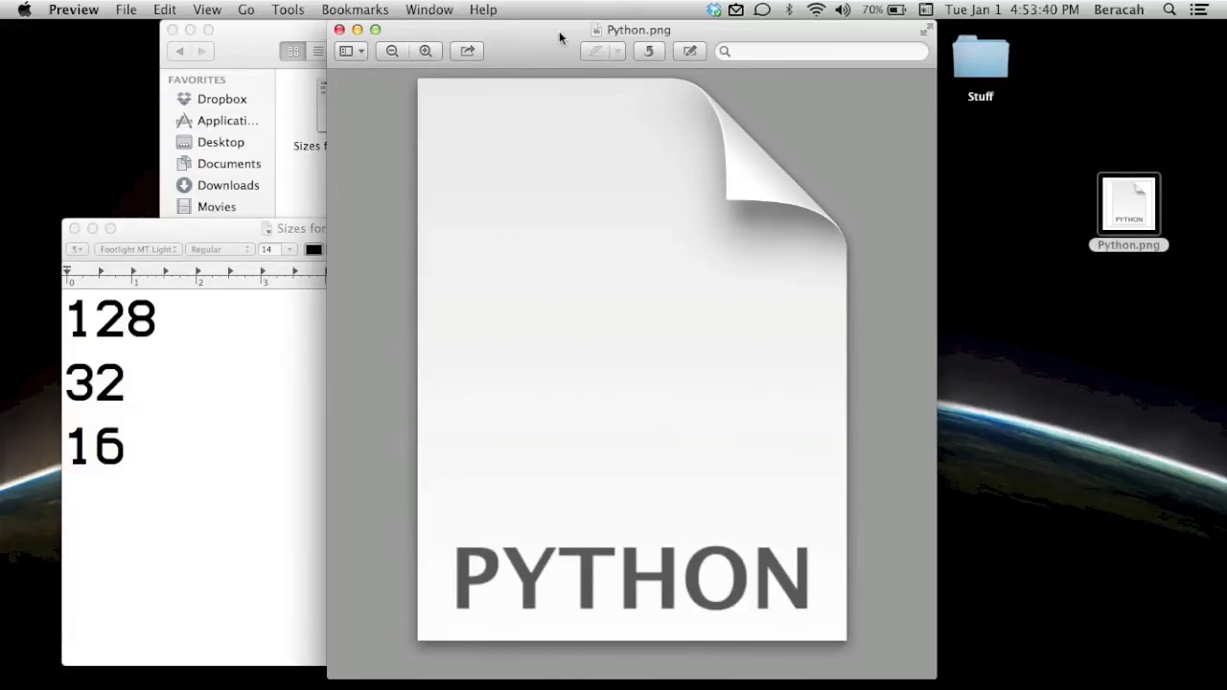
{"action": "key", "text": "super+shift+s"}
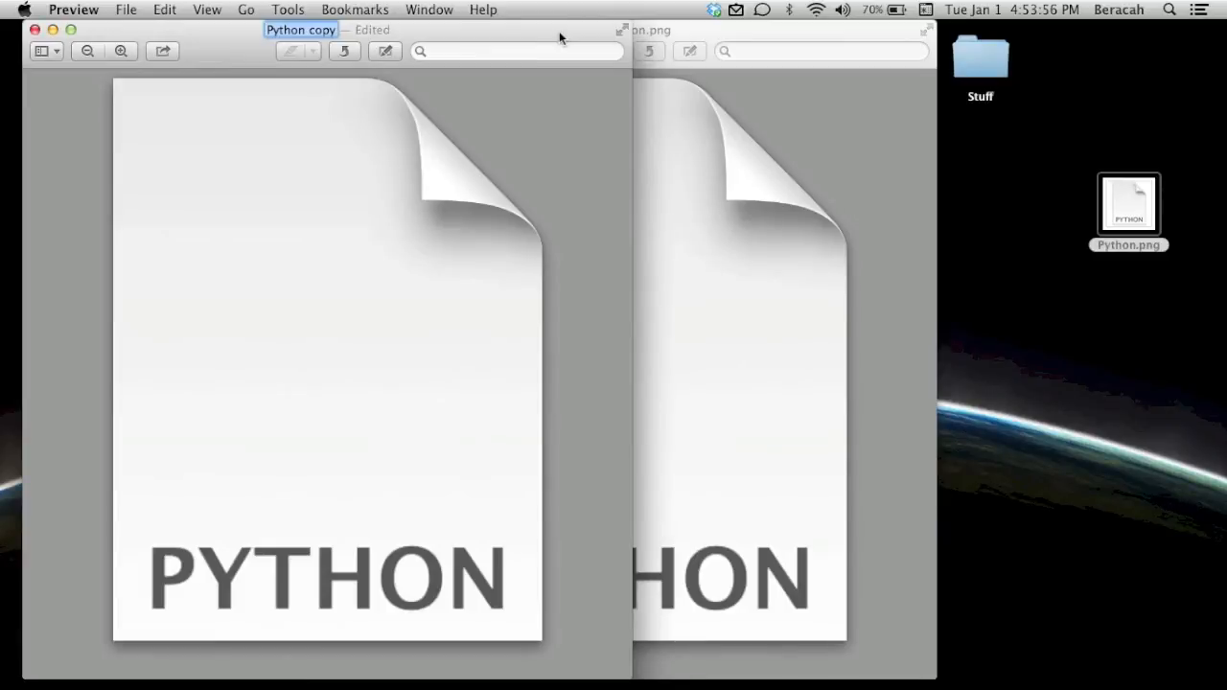
{"action": "left_click", "coordinate": [533, 120]}
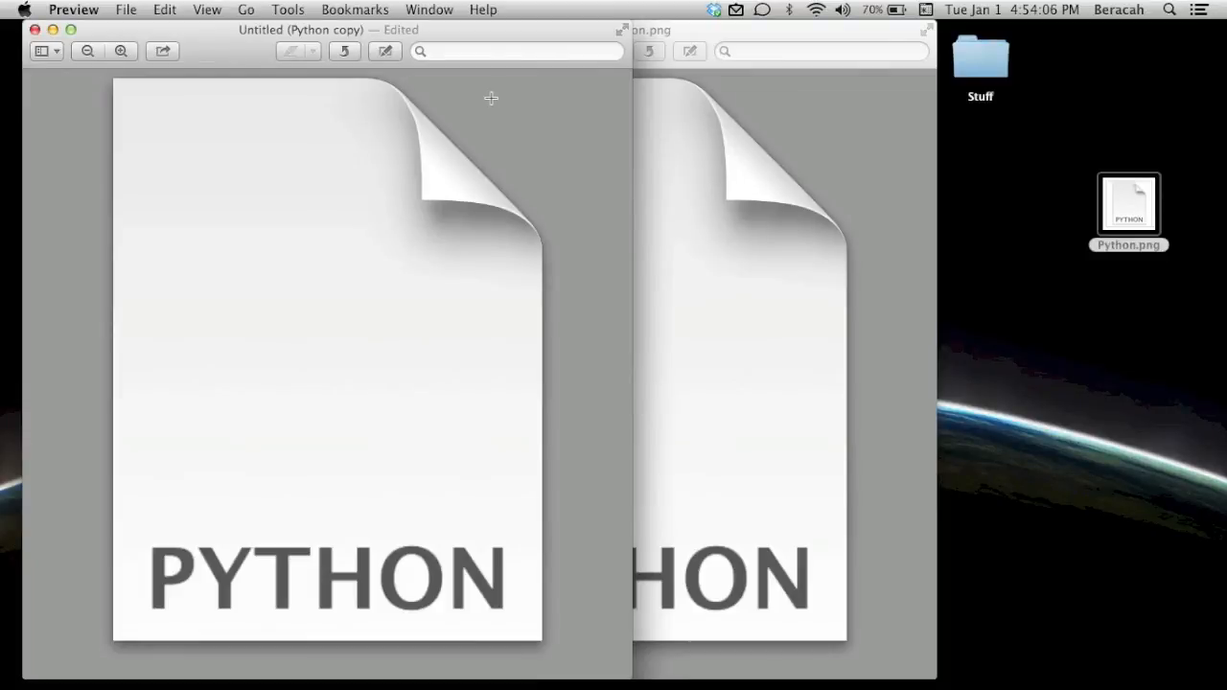
{"action": "key", "text": "super+shift+s"}
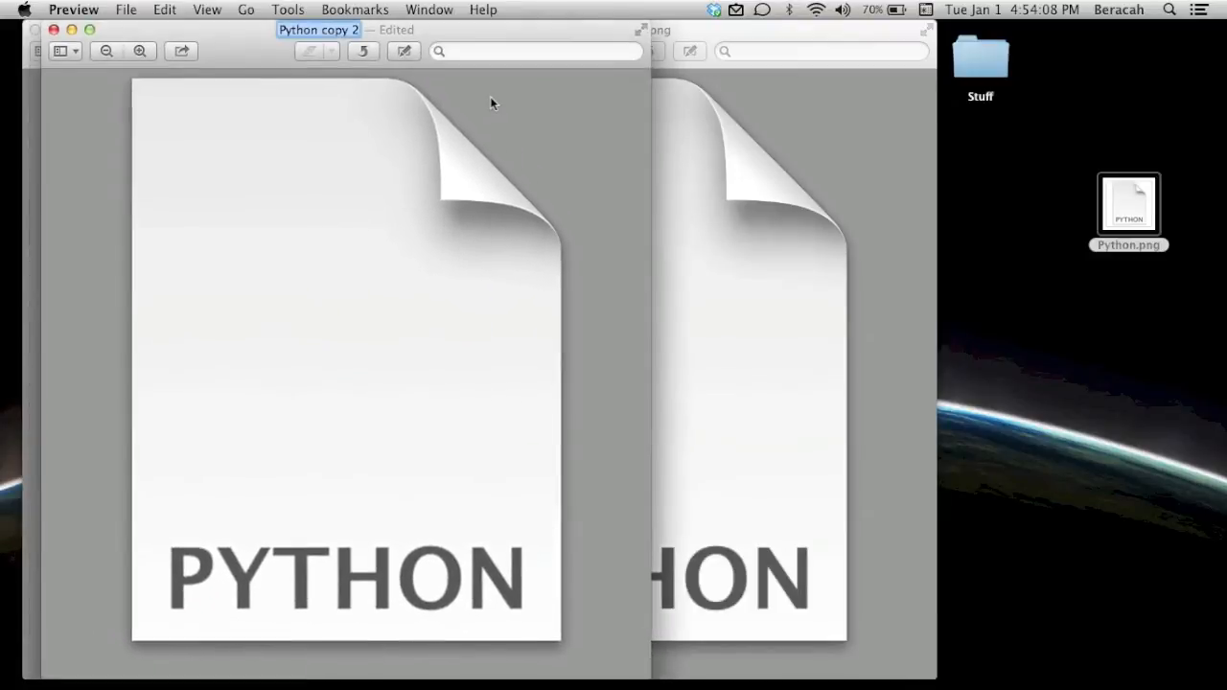
{"action": "left_click", "coordinate": [54, 30]}
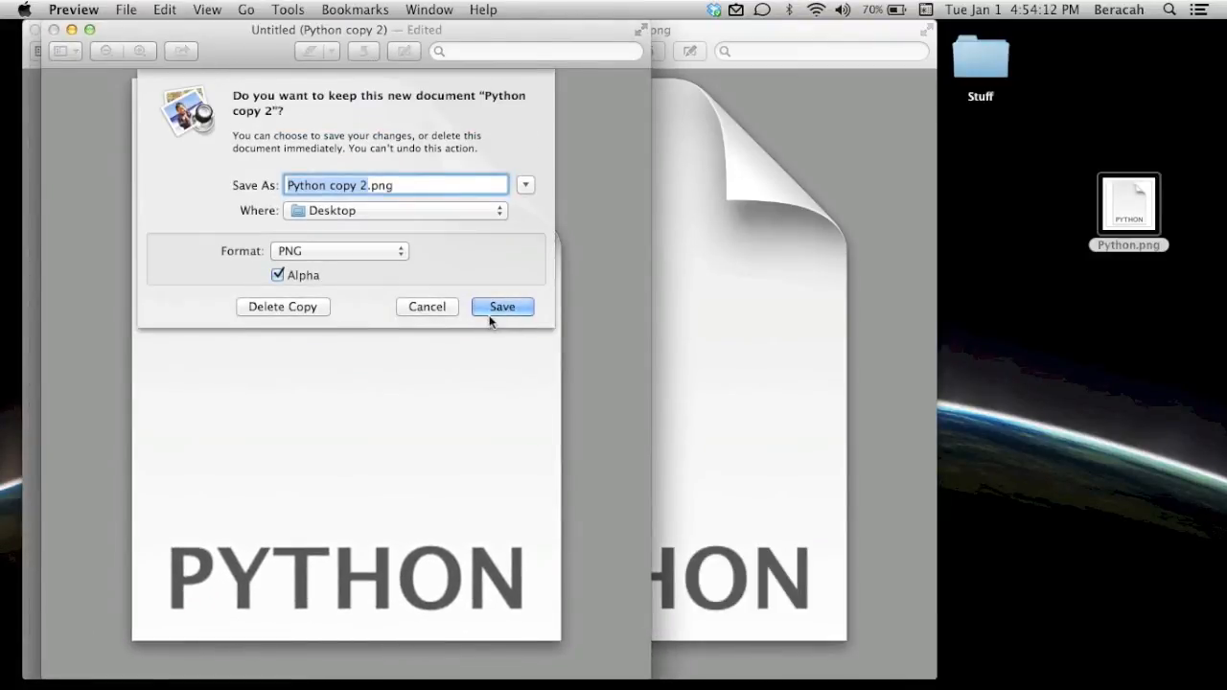
{"action": "left_click", "coordinate": [316, 308]}
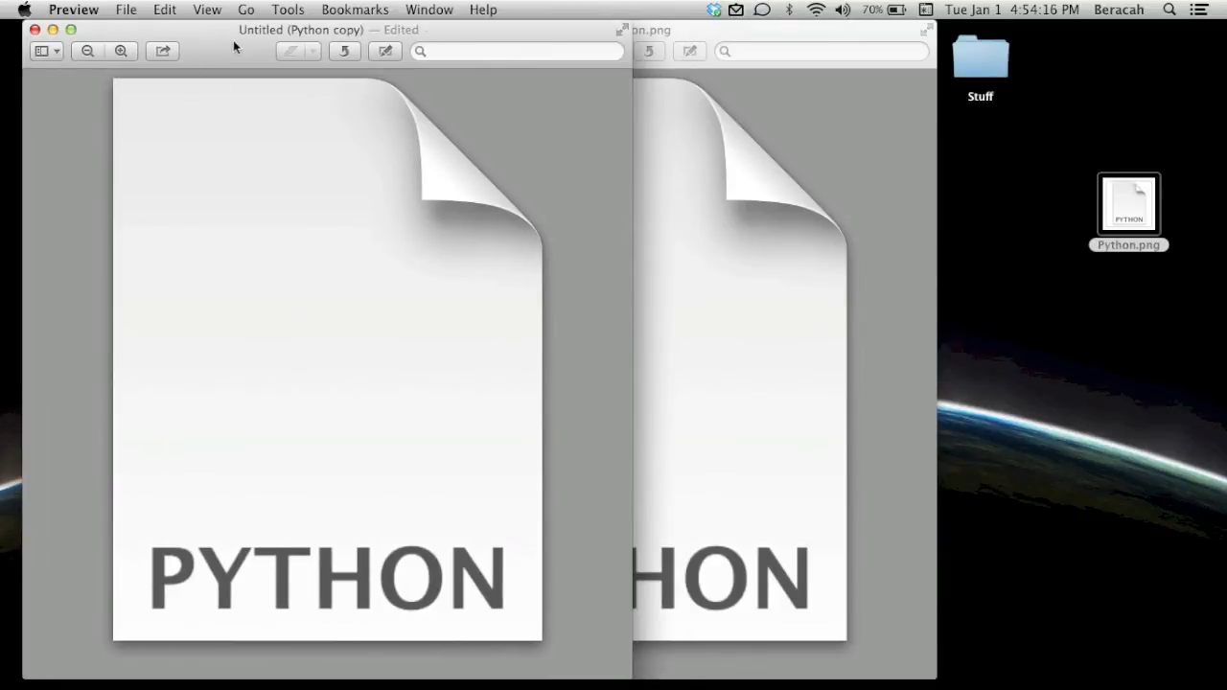
Step: Save the duplicate to the Desktop as 1.png in PNG format and close it
{"action": "key", "text": "alt"}
{"action": "key", "text": "super+s"}
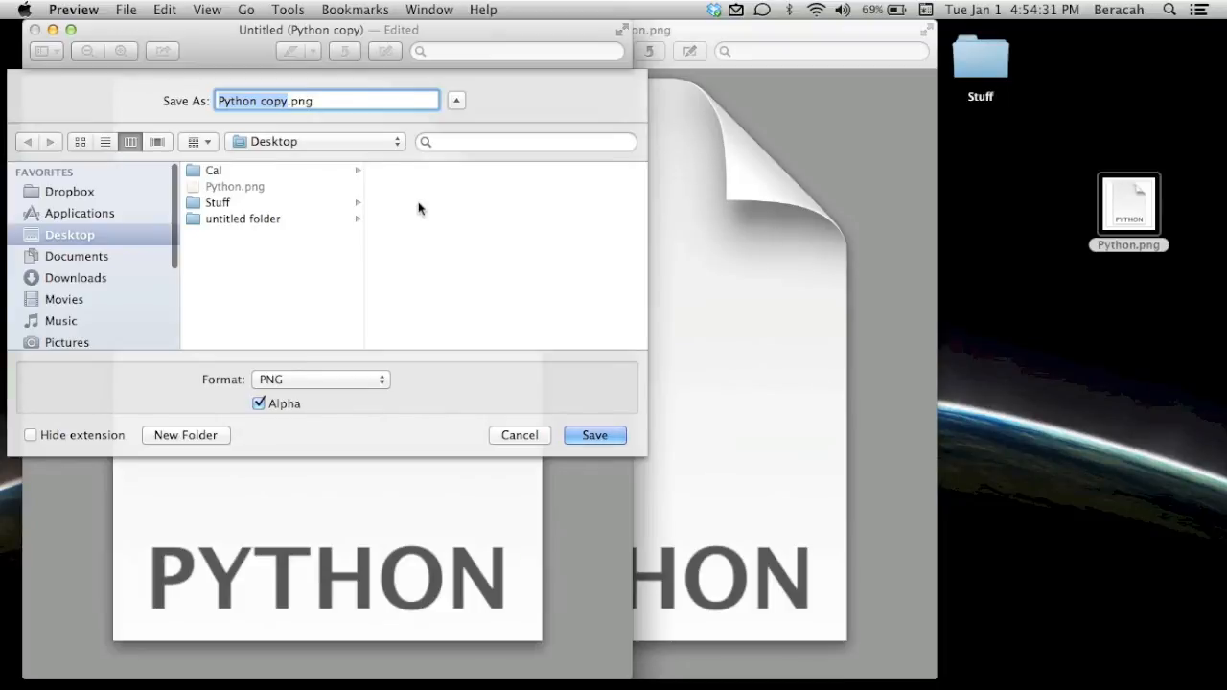
{"action": "type", "text": "1"}
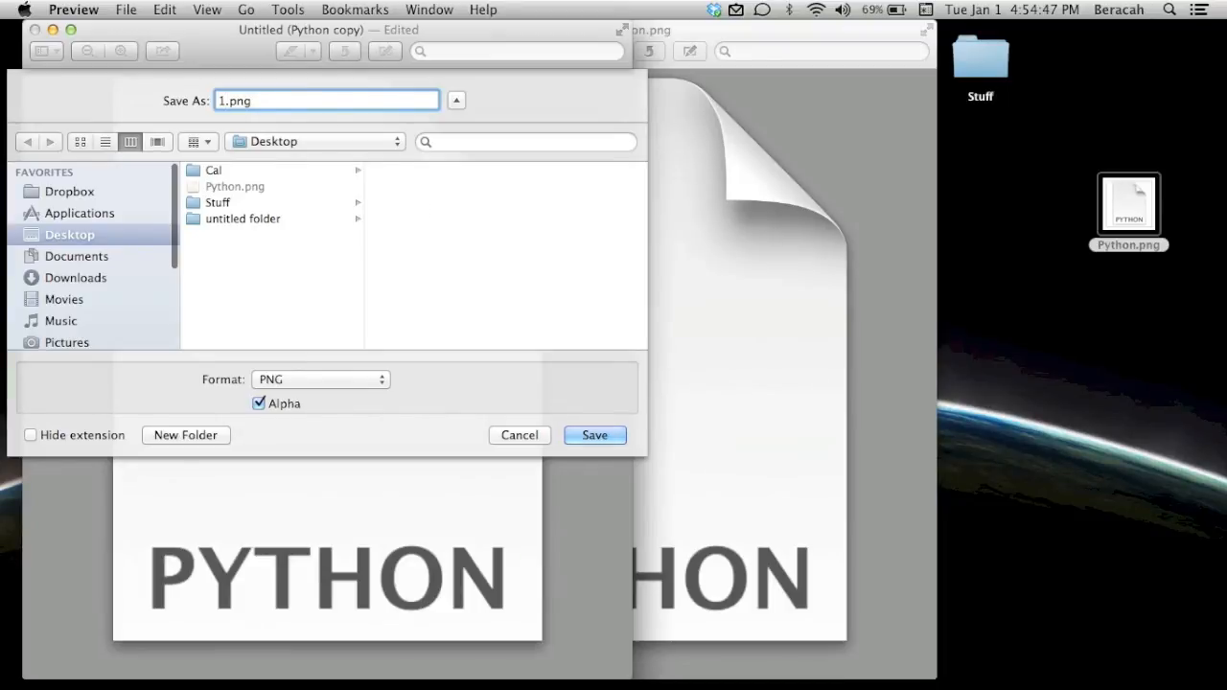
{"action": "left_click", "coordinate": [603, 433]}
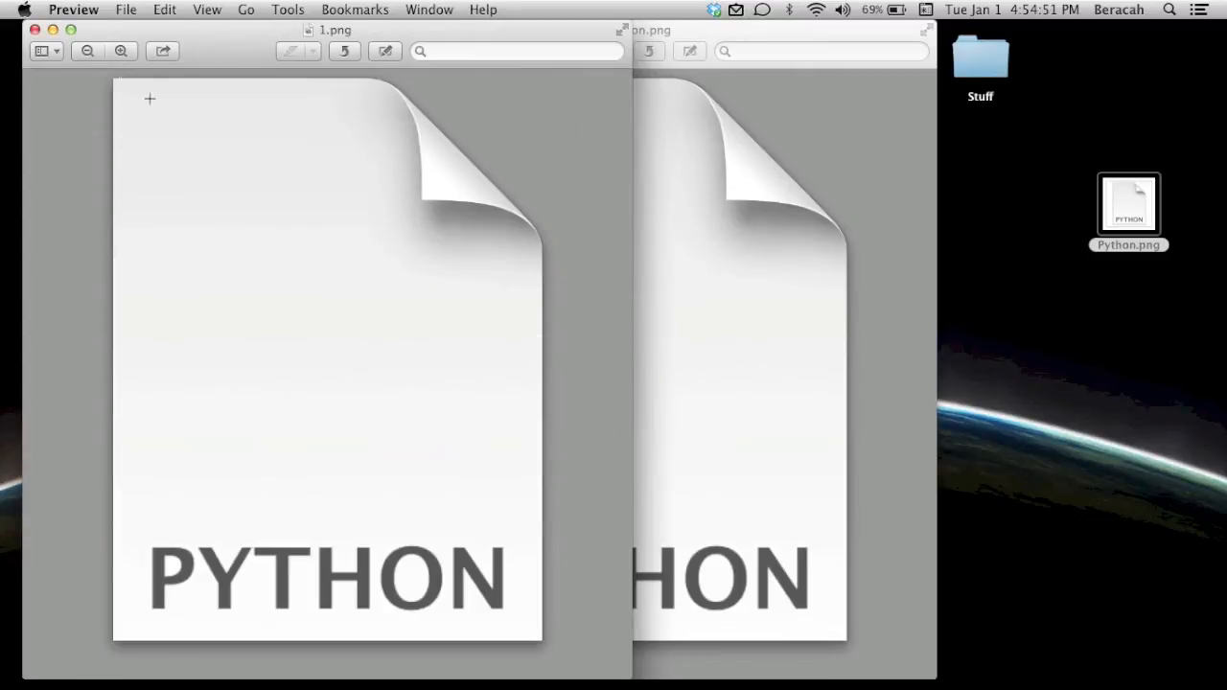
{"action": "left_click", "coordinate": [36, 31]}
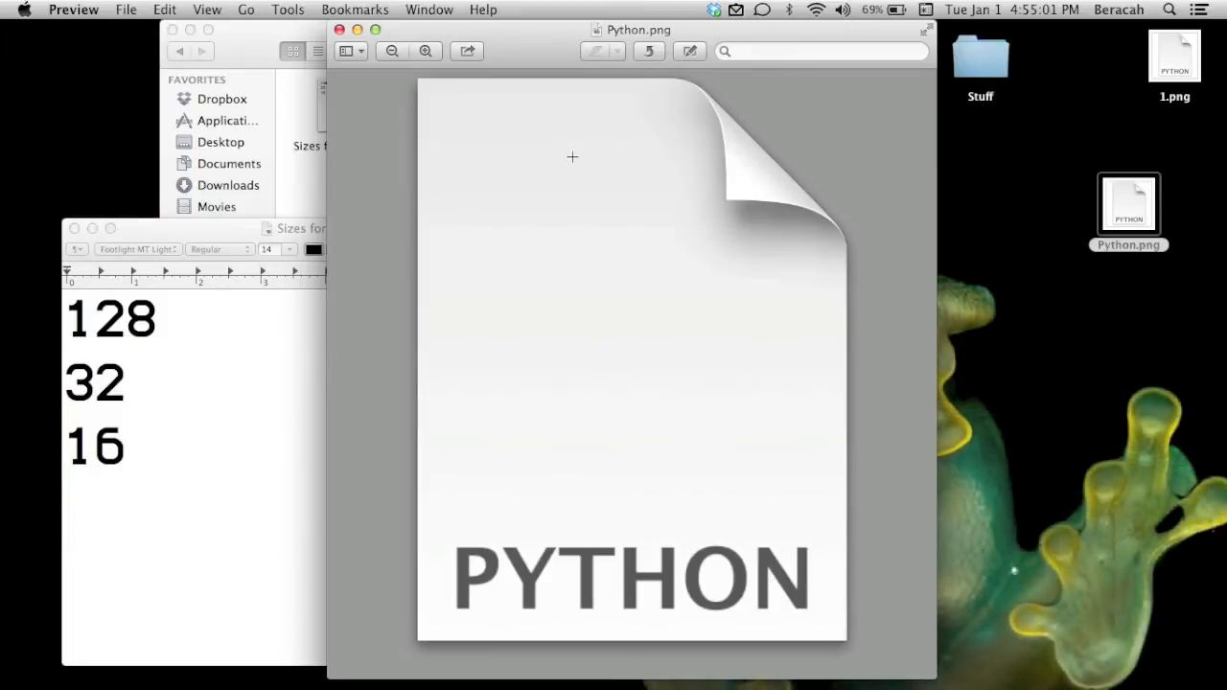
Step: Duplicate Python.png again, save the copy to the Desktop as 2.png, and close it
{"action": "key", "text": "super+shift+s"}
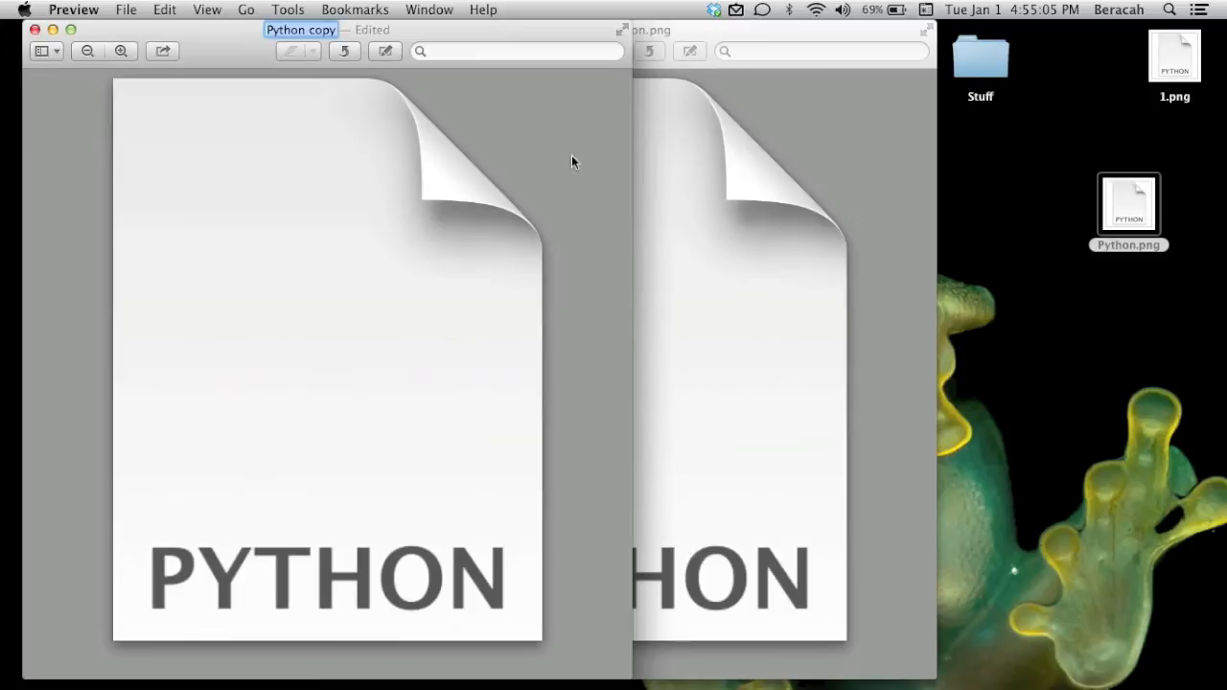
{"action": "left_click", "coordinate": [573, 156]}
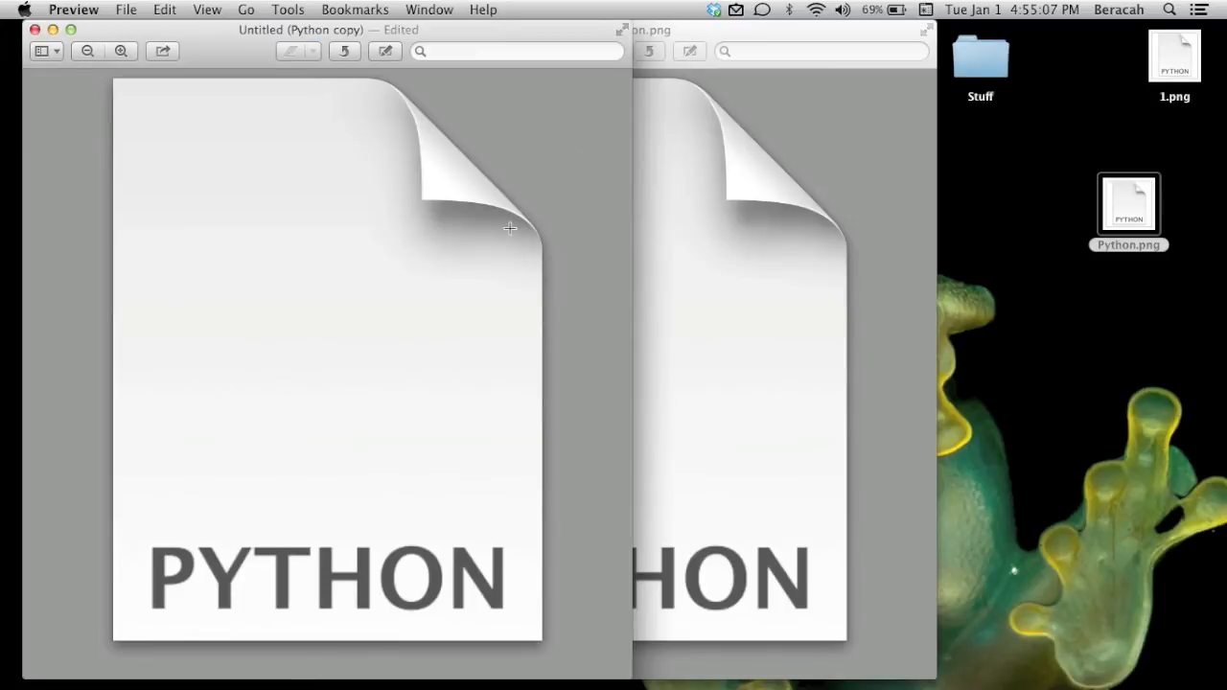
{"action": "key", "text": "alt"}
{"action": "key", "text": "super+s"}
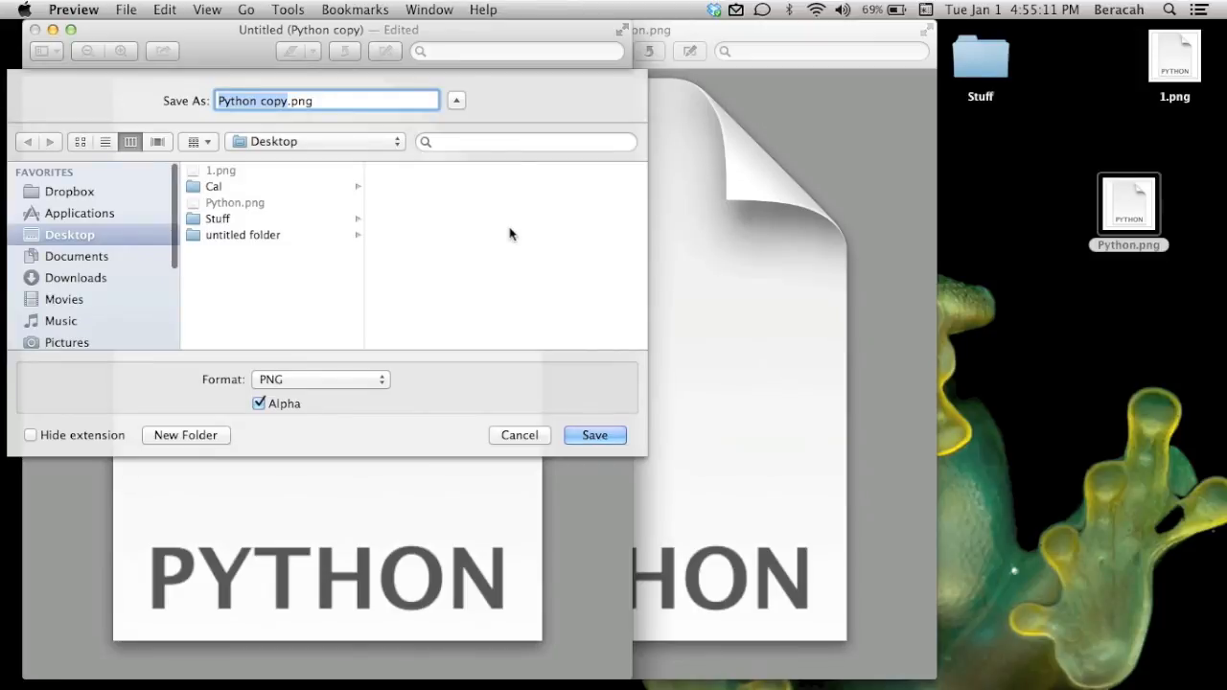
{"action": "type", "text": "2"}
{"action": "left_click", "coordinate": [607, 435]}
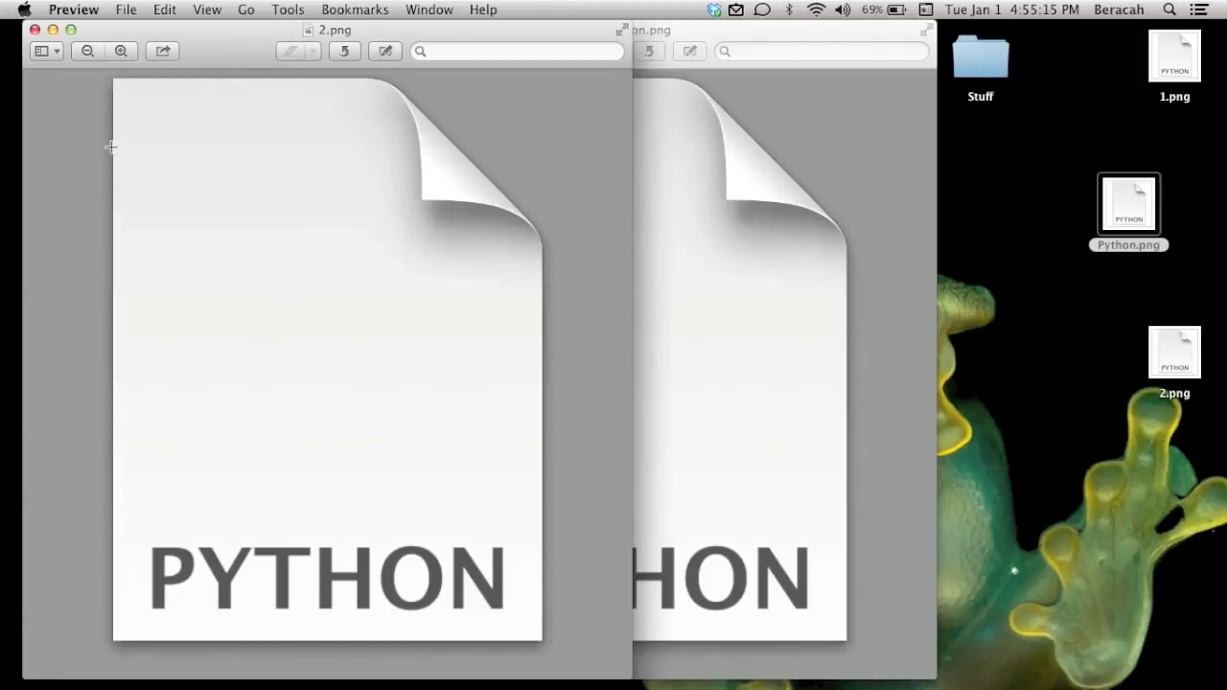
{"action": "key", "text": "super+w"}
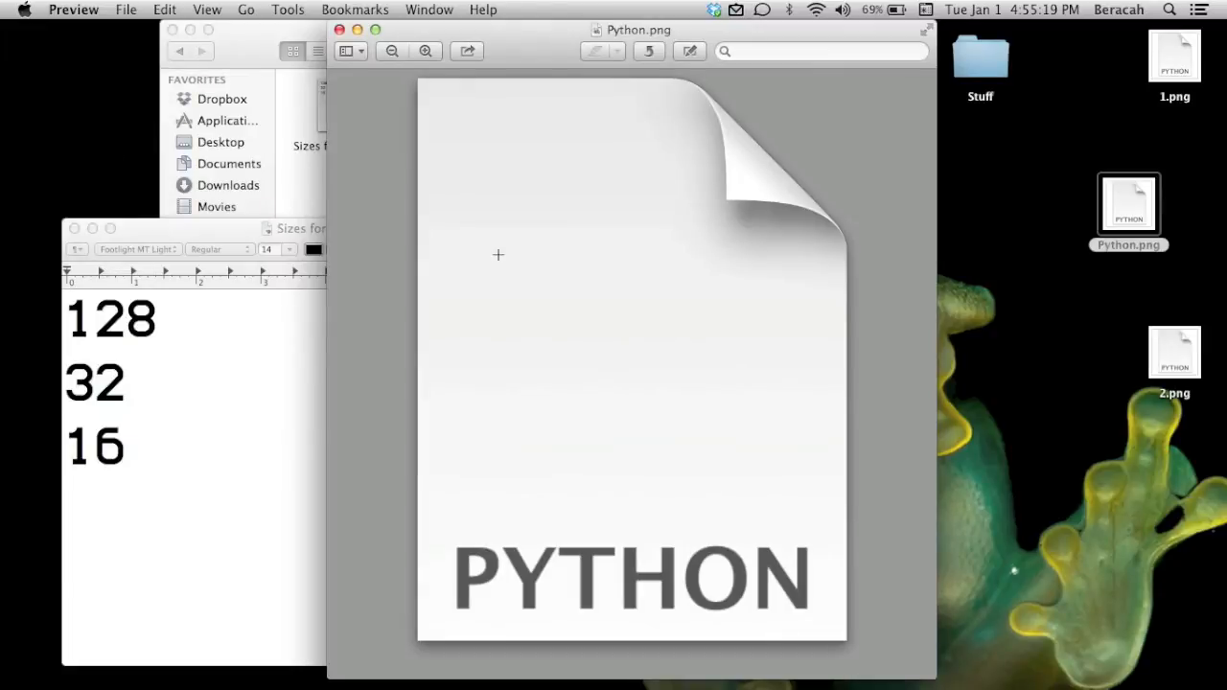
Step: Duplicate Python.png once more, save the copy to the Desktop as 3.png in PNG format, and close both image windows
{"action": "key", "text": "super+shift+s"}
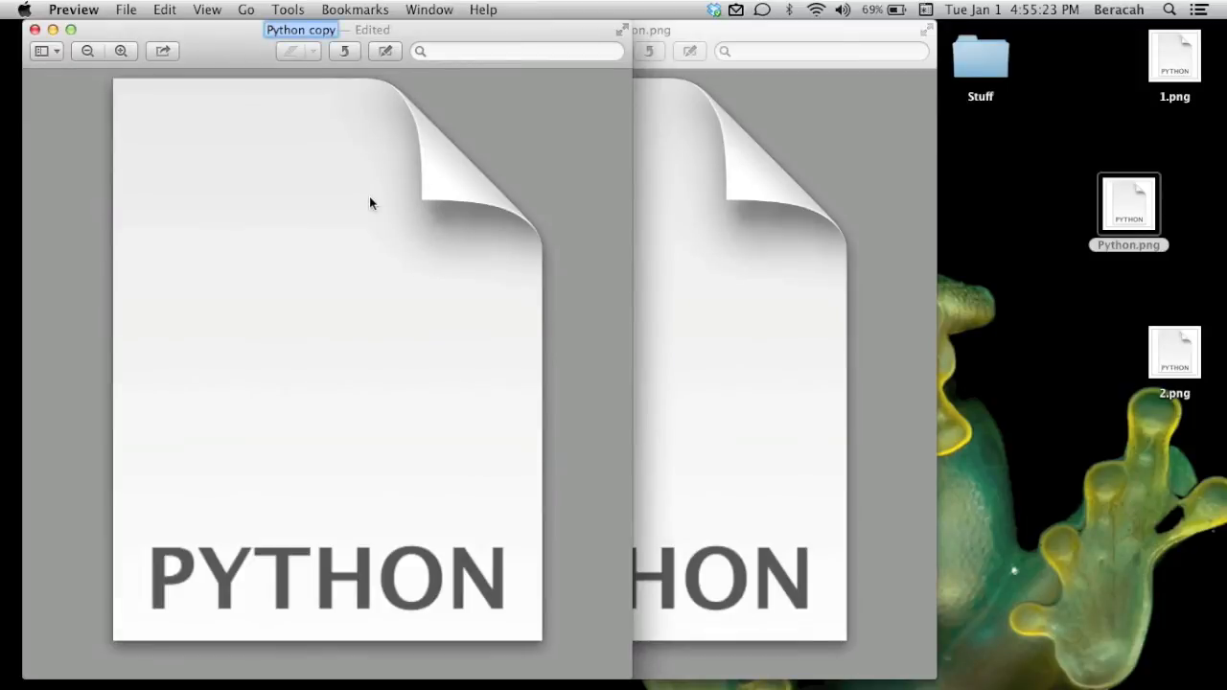
{"action": "key", "text": "super+s"}
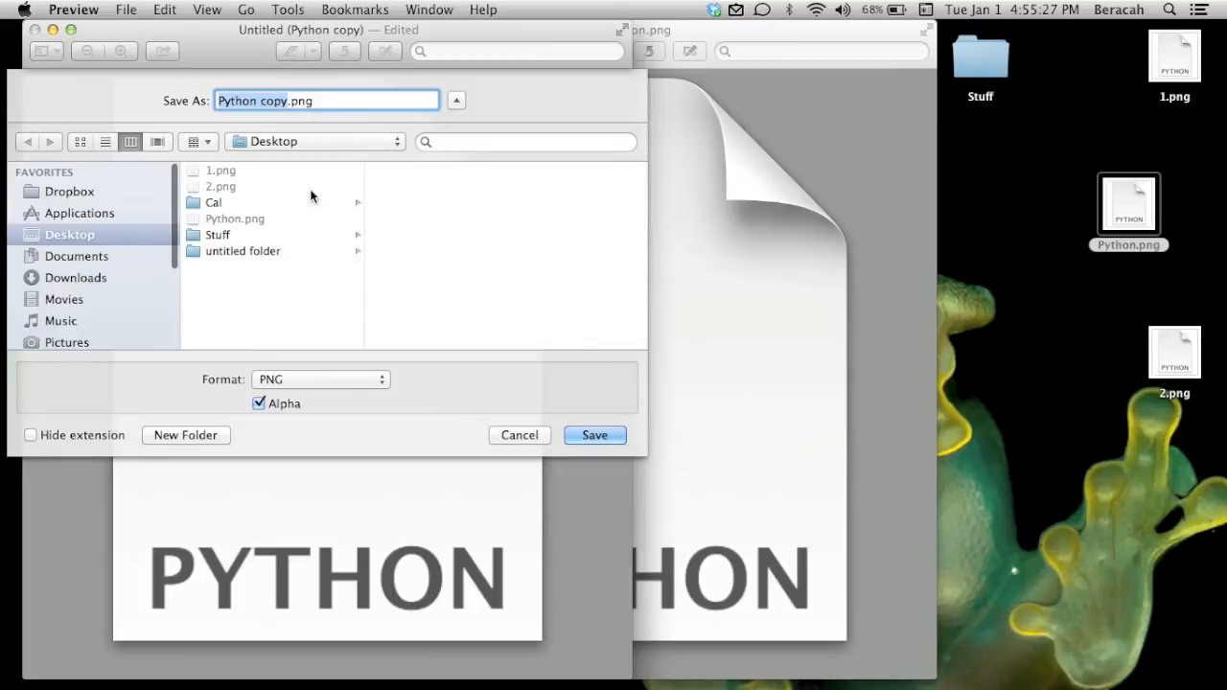
{"action": "type", "text": "3"}
{"action": "left_click", "coordinate": [589, 433]}
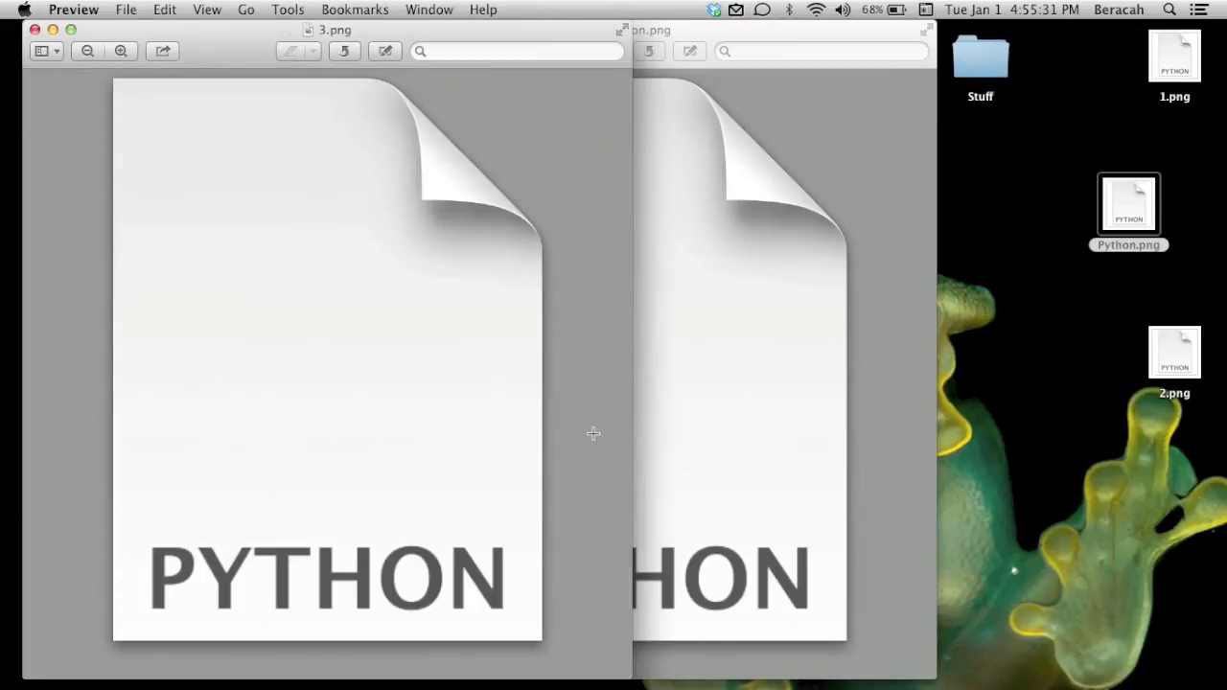
{"action": "key", "text": "super+w"}
{"action": "key", "text": "super+w"}
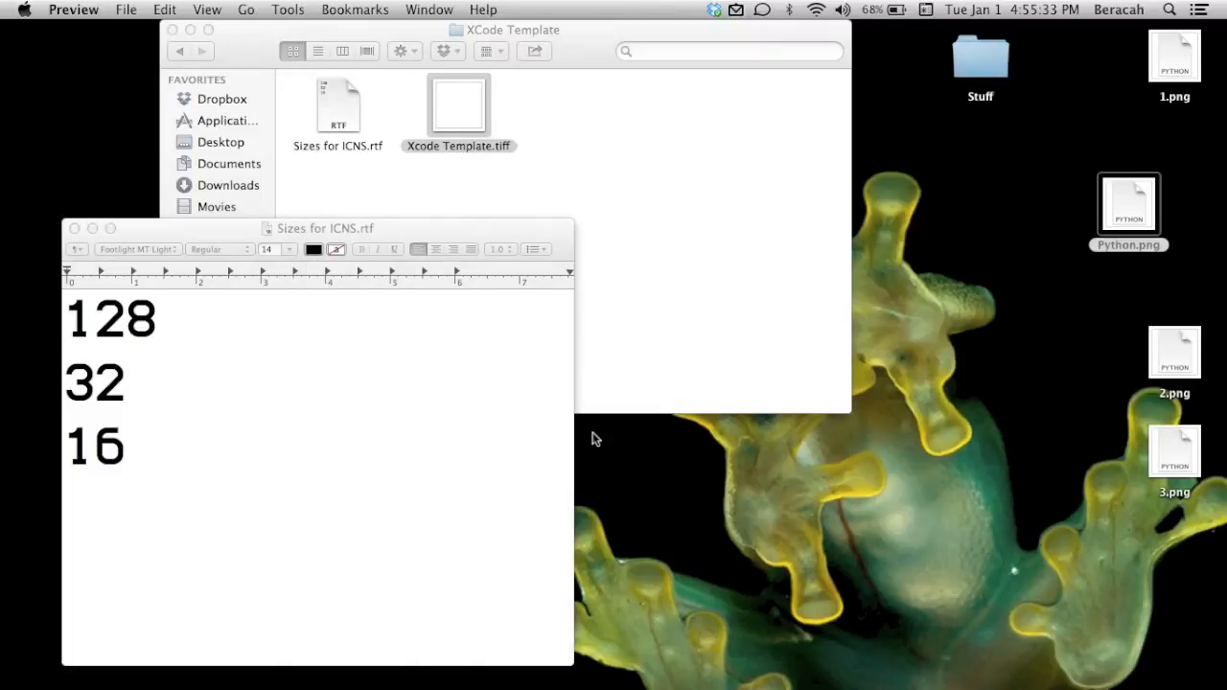
Step: Set Python.png apart on the Desktop and open 1.png, 2.png and 3.png together in one Preview window, moved clear of the sizes list
{"action": "left_click_drag", "start_coordinate": [1130, 221], "coordinate": [905, 305]}
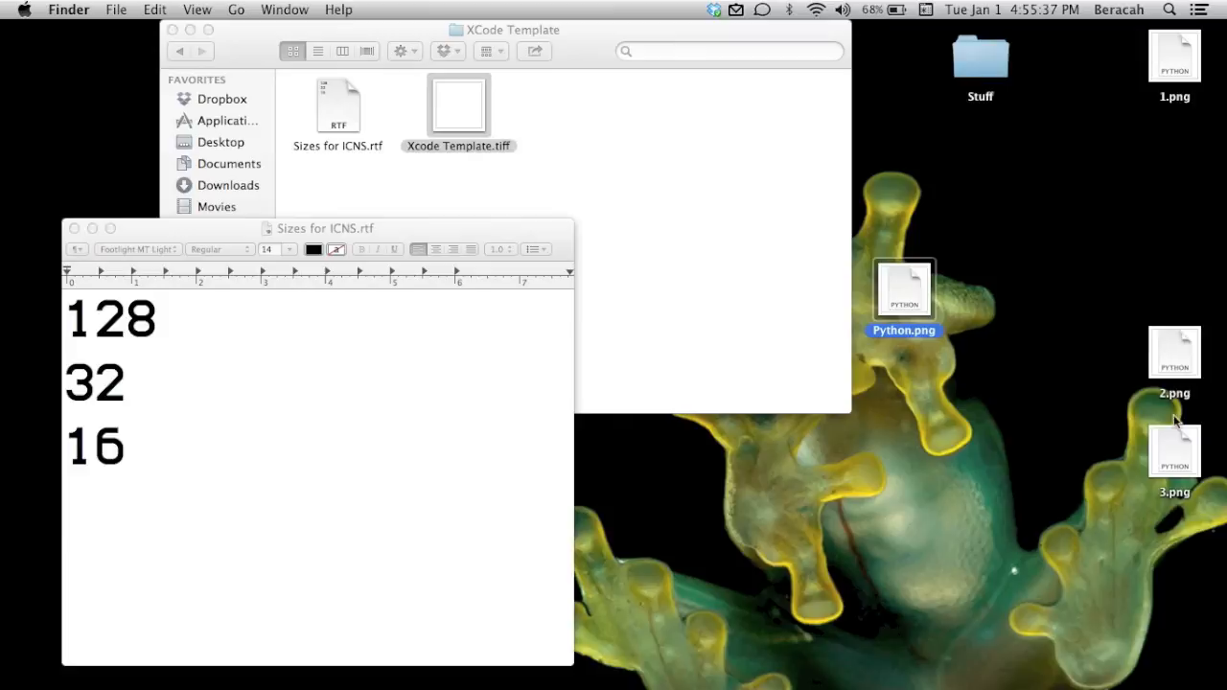
{"action": "left_click_drag", "start_coordinate": [1122, 68], "coordinate": [1224, 522]}
{"action": "double_click", "coordinate": [1177, 63]}
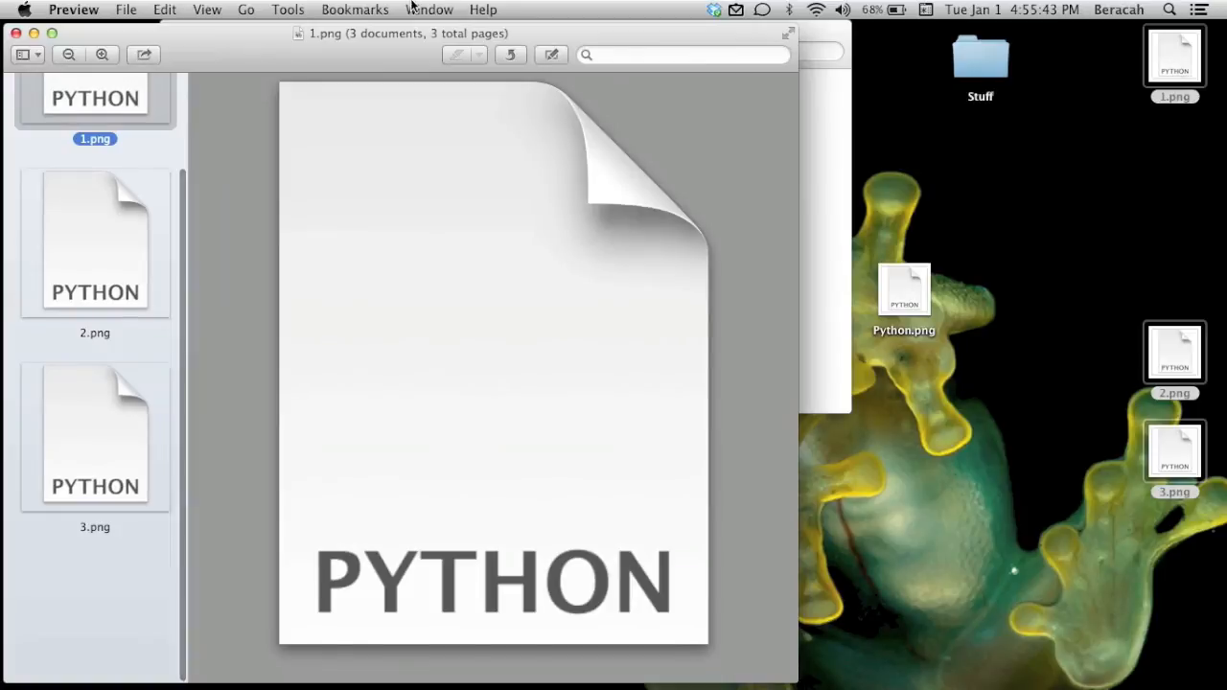
{"action": "left_click_drag", "start_coordinate": [358, 60], "coordinate": [797, 33]}
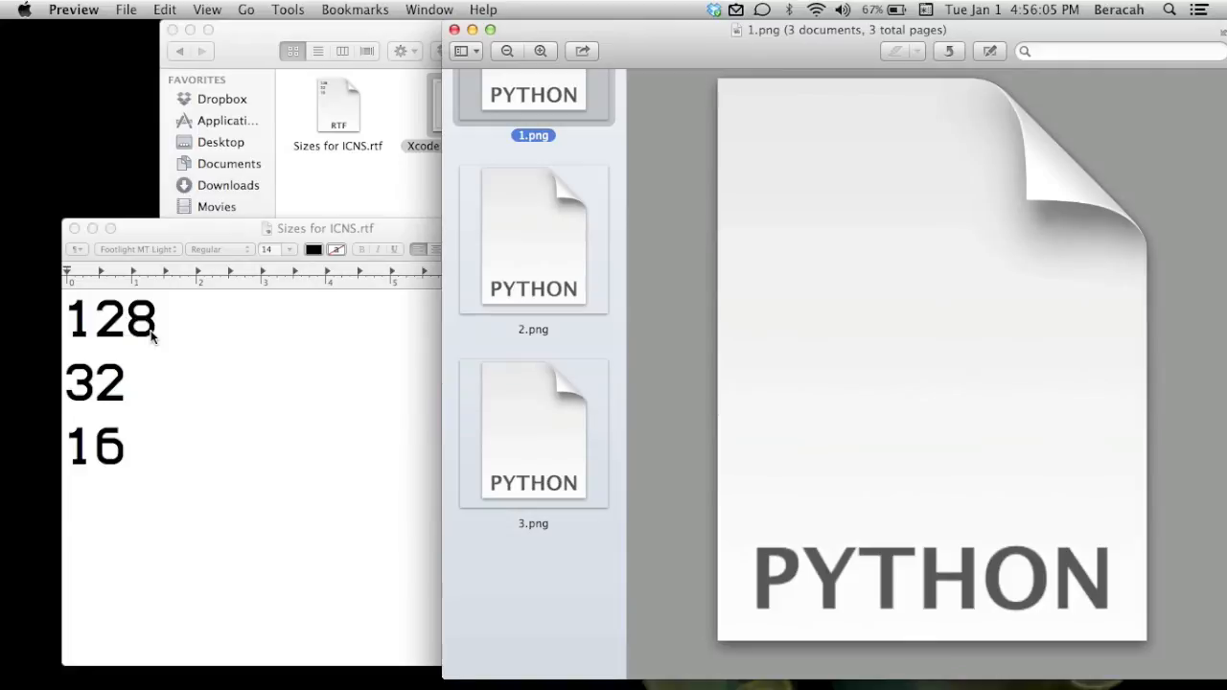
Step: Resize 1.png to a width of 128 pixels, scaled proportionally
{"action": "key", "text": "alt+super+i"}
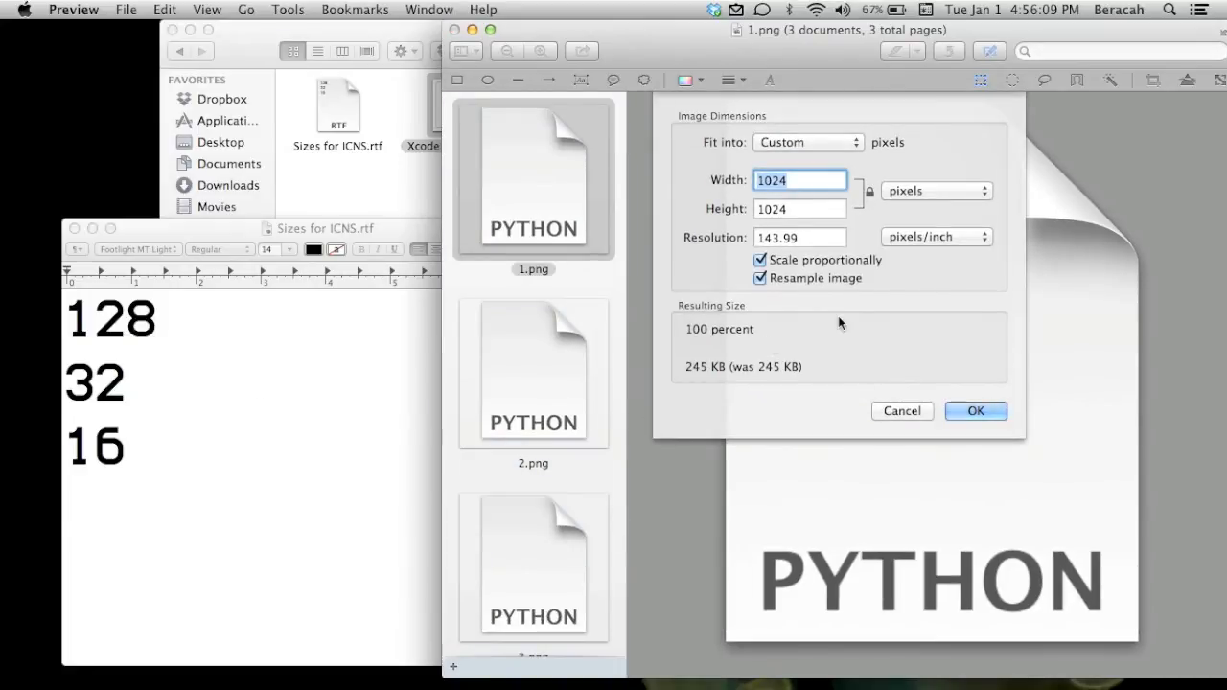
{"action": "type", "text": "128"}
{"action": "left_click", "coordinate": [976, 411]}
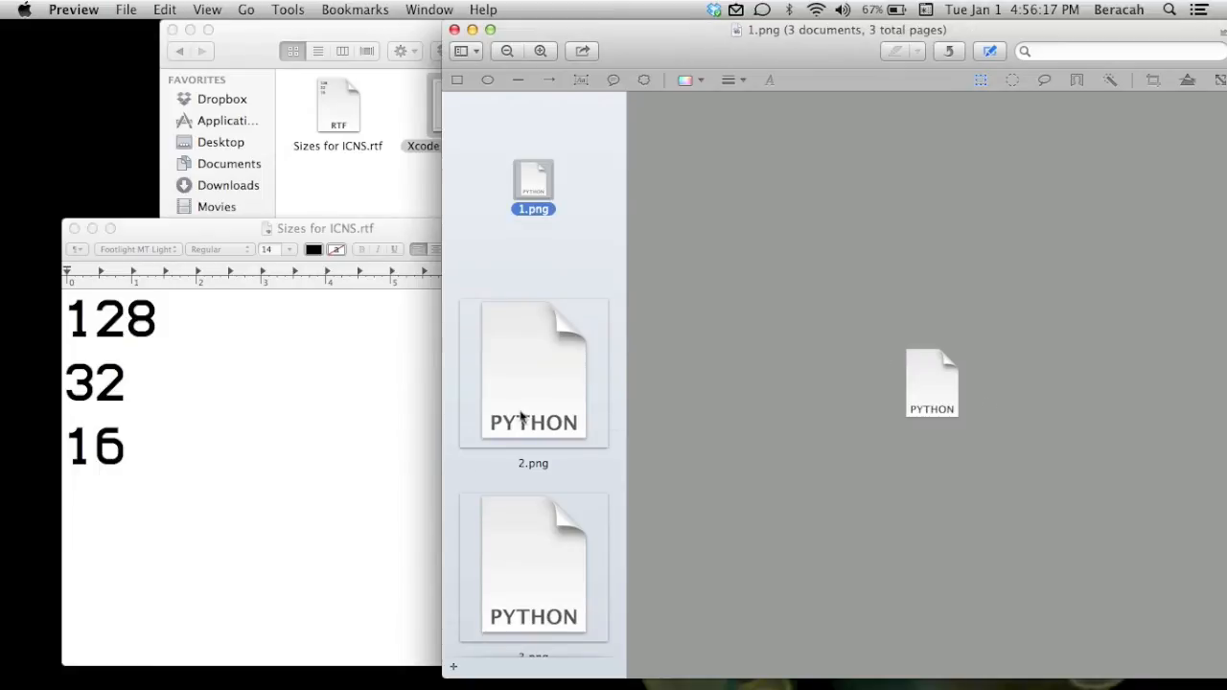
Step: Resize 2.png to 32 by 32 pixels and save it
{"action": "left_click", "coordinate": [526, 407]}
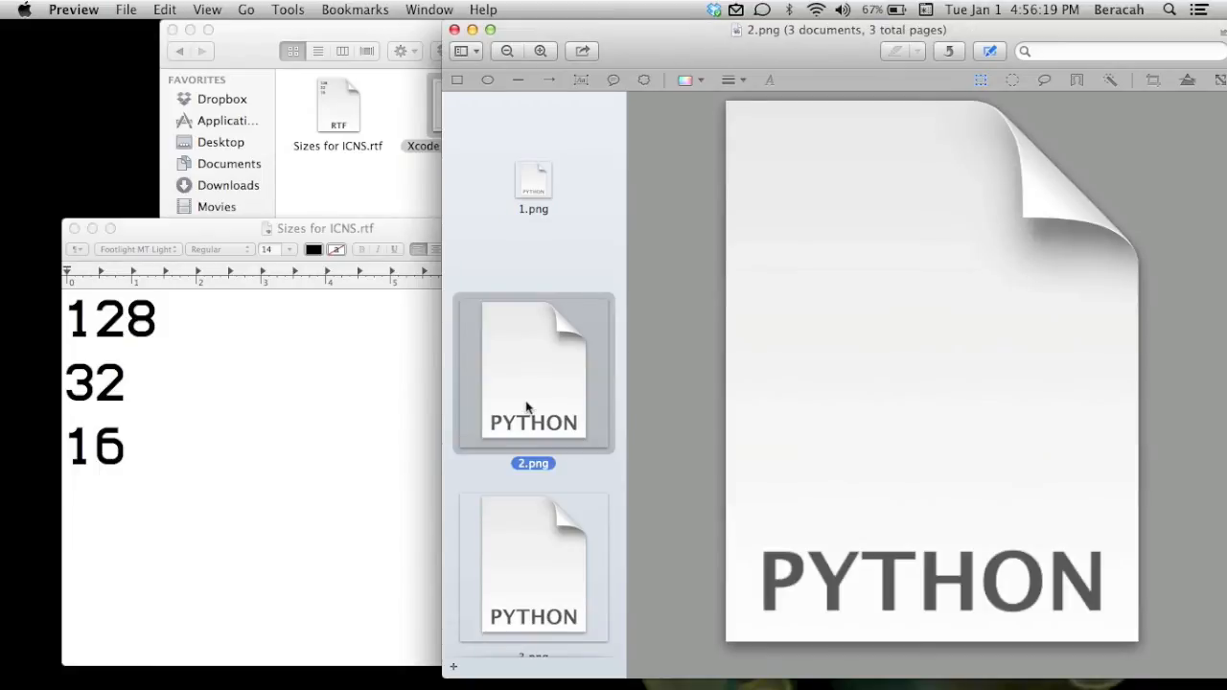
{"action": "key", "text": "super+alt+i"}
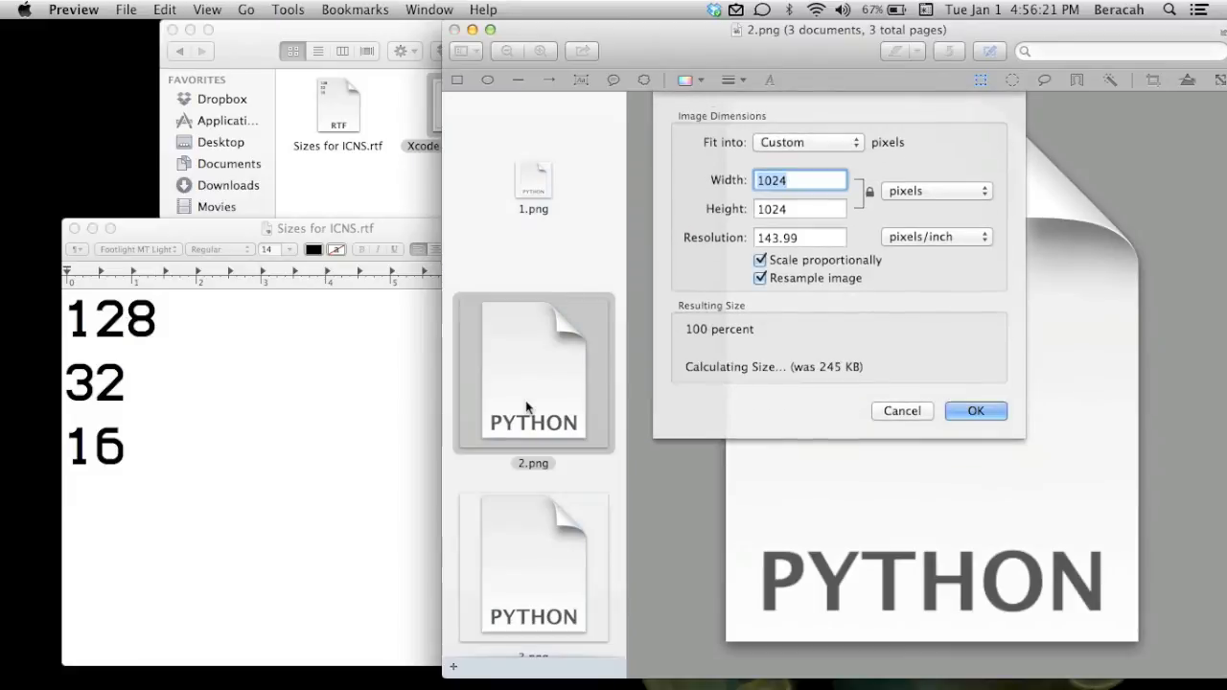
{"action": "type", "text": "32"}
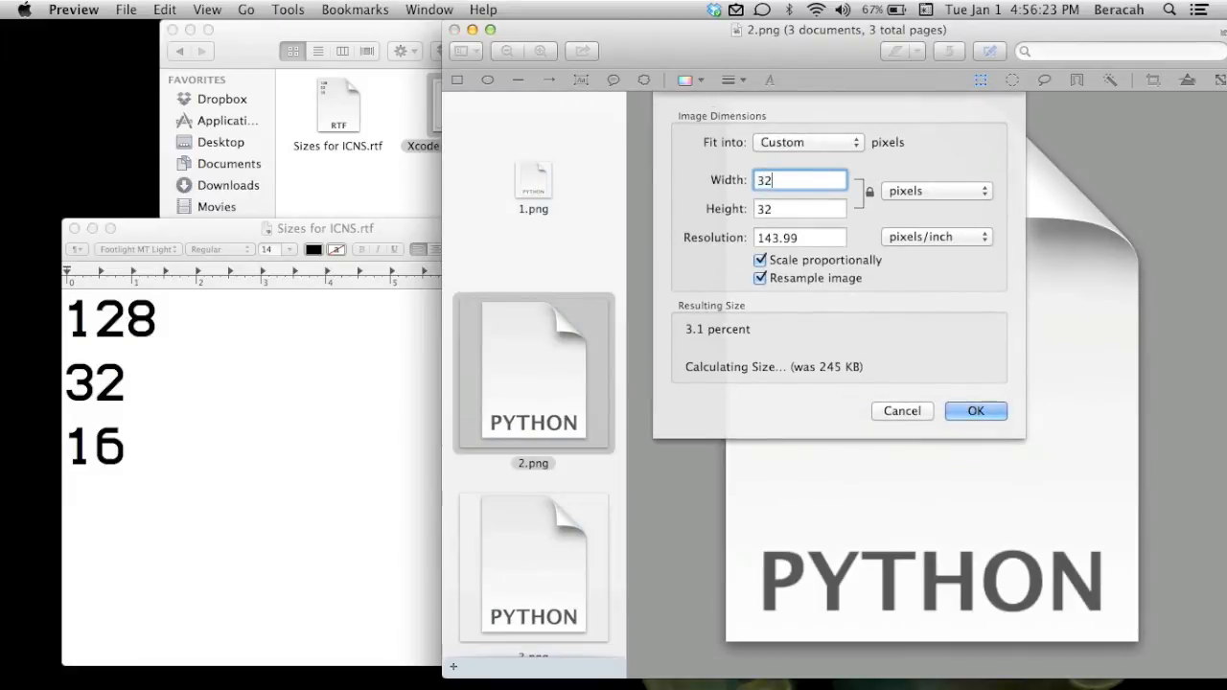
{"action": "left_click", "coordinate": [966, 419]}
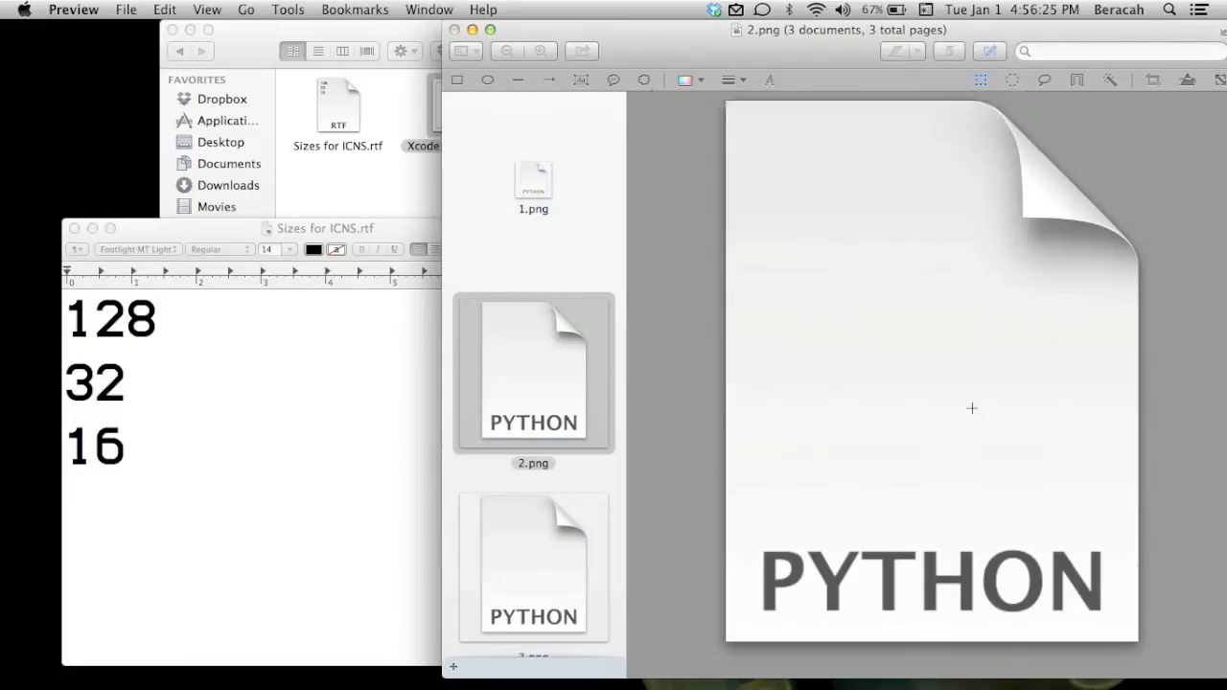
{"action": "key", "text": "super+s"}
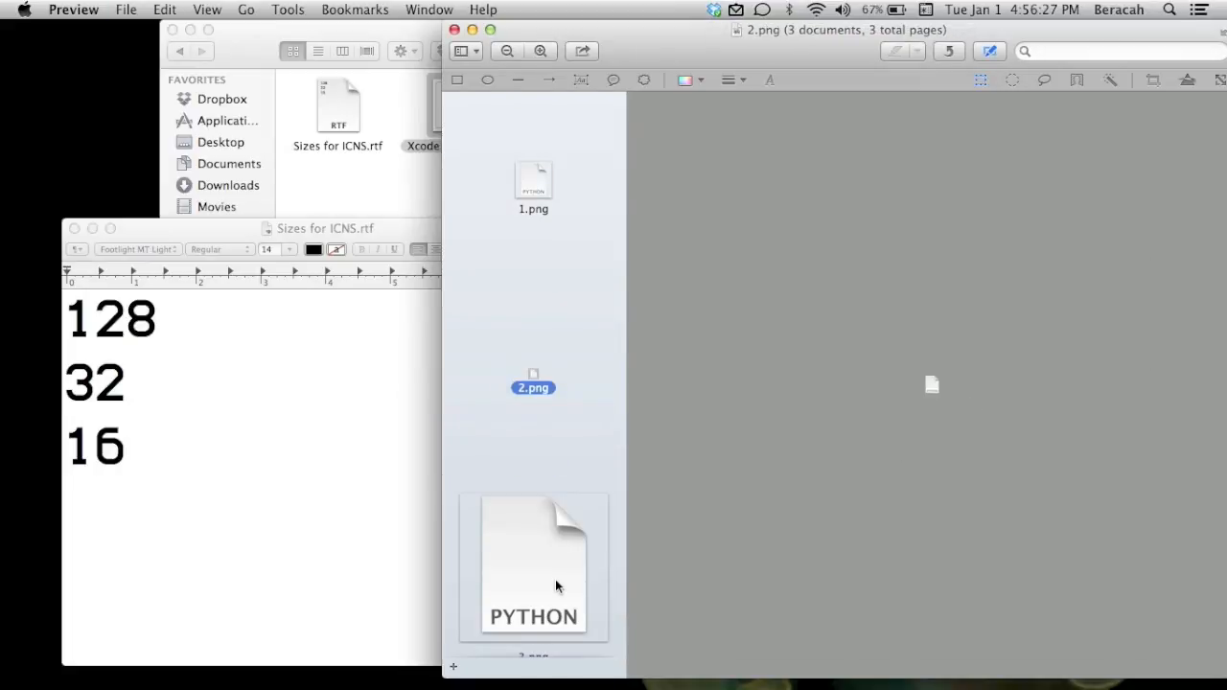
Step: Resize 3.png to a width of 16 pixels, scaled proportionally, and save it
{"action": "left_click", "coordinate": [555, 579]}
{"action": "key", "text": "super+alt+i"}
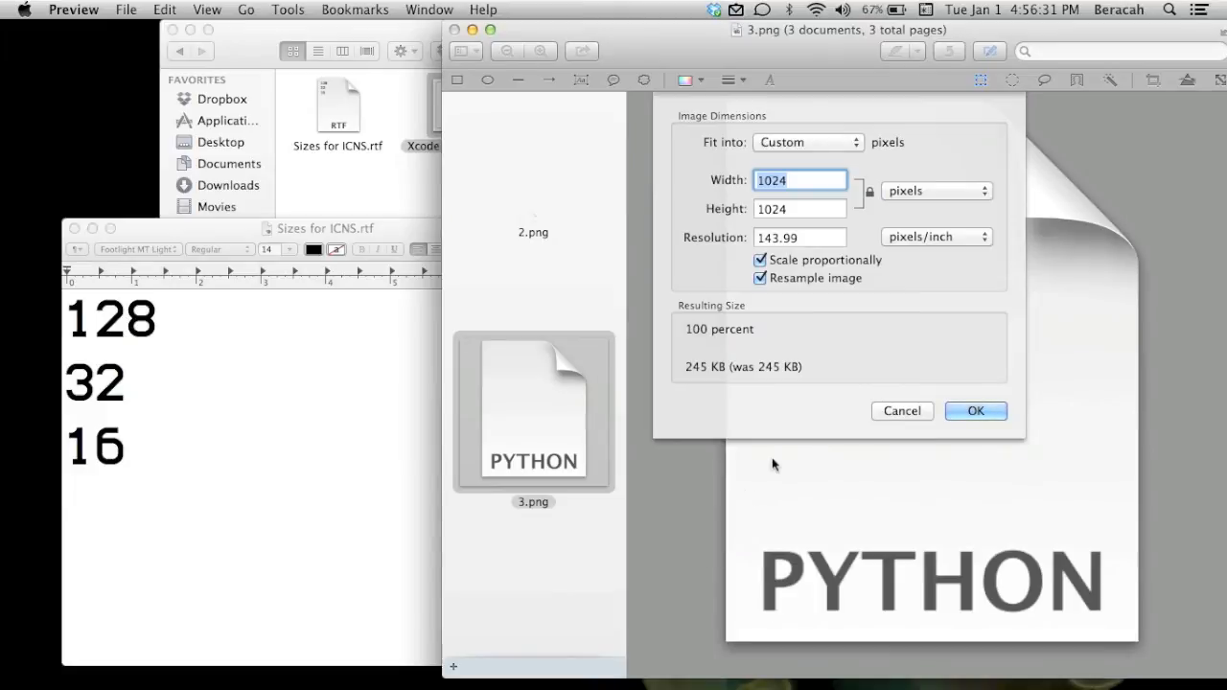
{"action": "type", "text": "16"}
{"action": "left_click", "coordinate": [970, 410]}
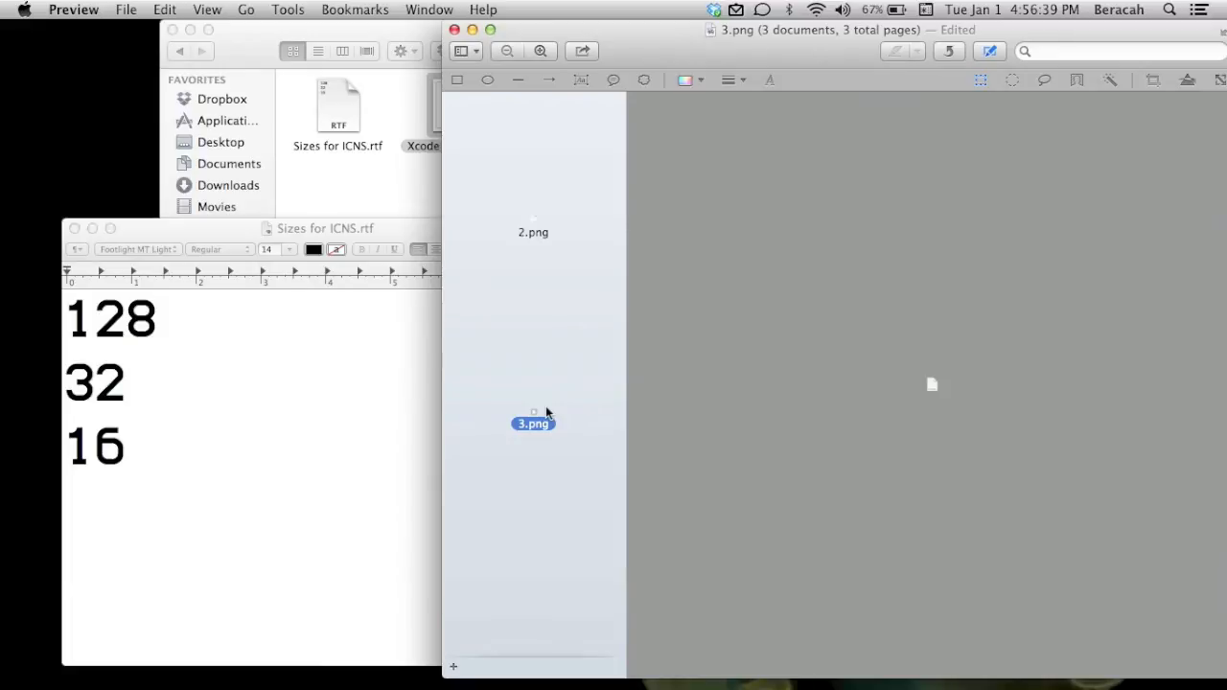
{"action": "key", "text": "super+s"}
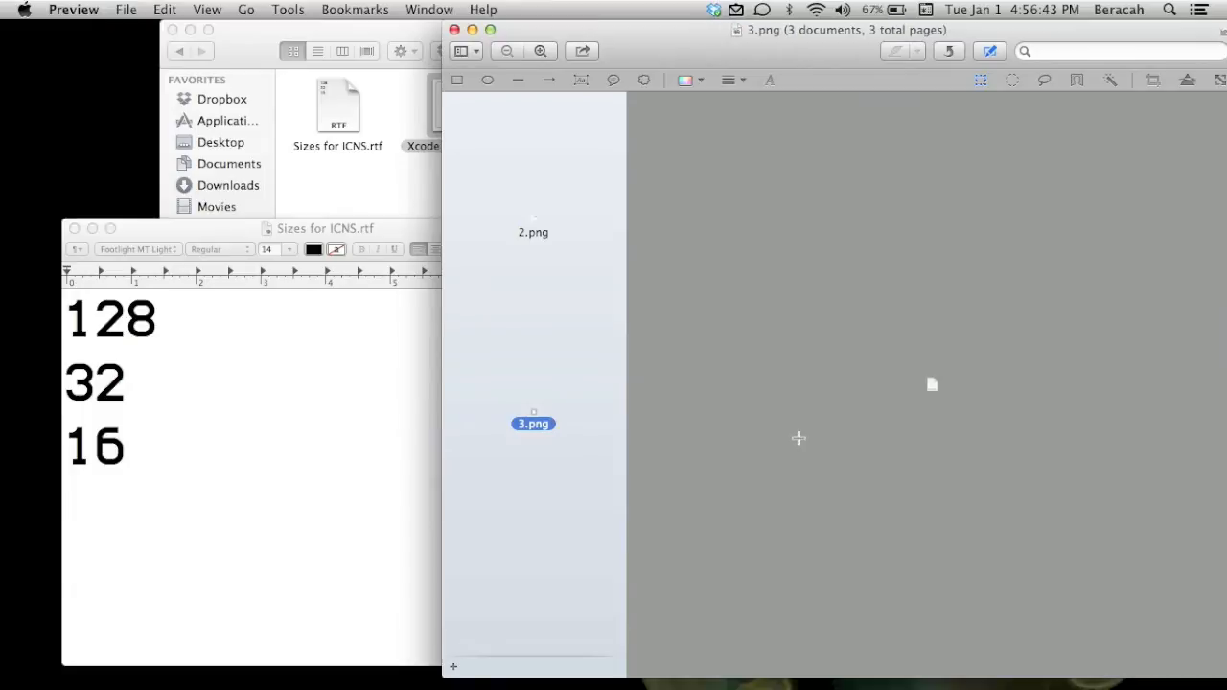
Step: Review the resized 1.png and 2.png, and check the pixel dimensions of 2.png
{"action": "right_click", "coordinate": [530, 198]}
{"action": "left_click", "coordinate": [497, 202]}
{"action": "scroll", "coordinate": [562, 209], "scroll_direction": "up", "scroll_amount": 2}
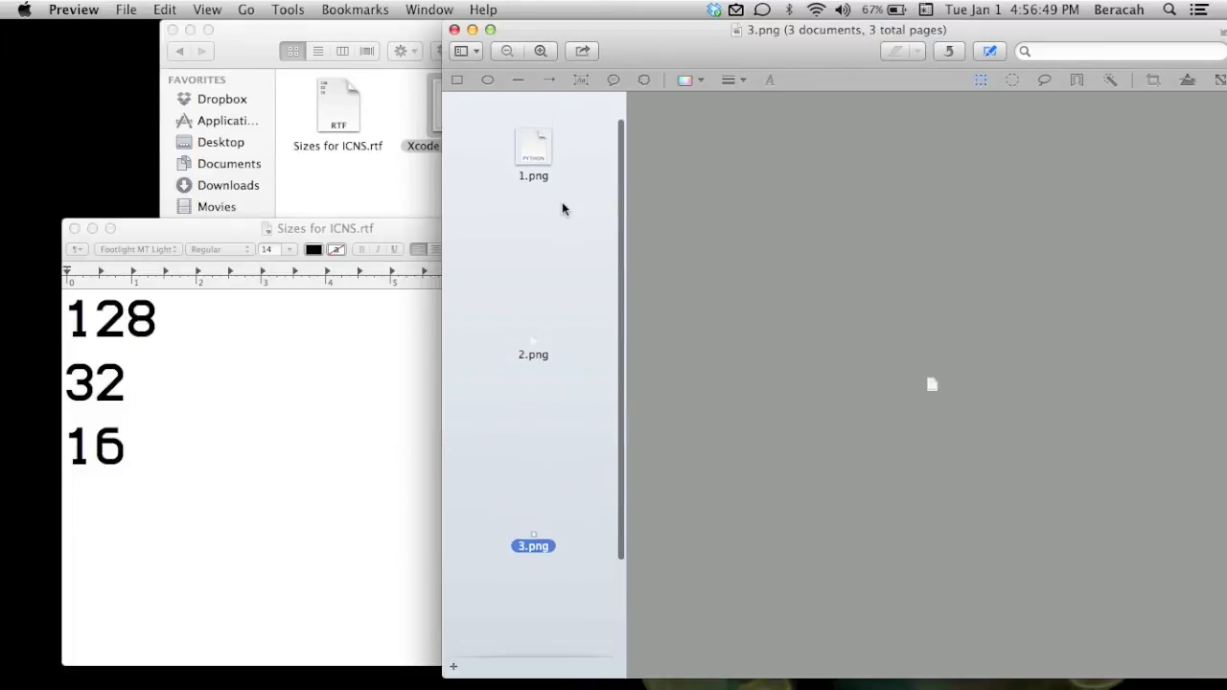
{"action": "left_click", "coordinate": [542, 159]}
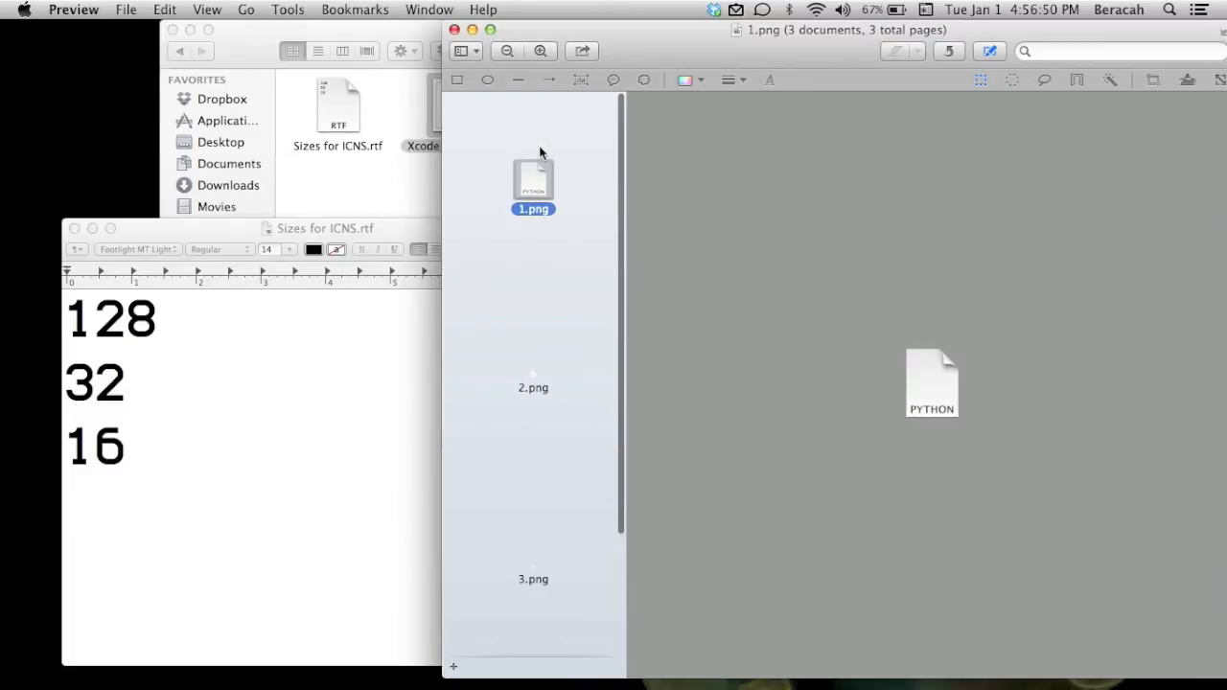
{"action": "left_click", "coordinate": [537, 381]}
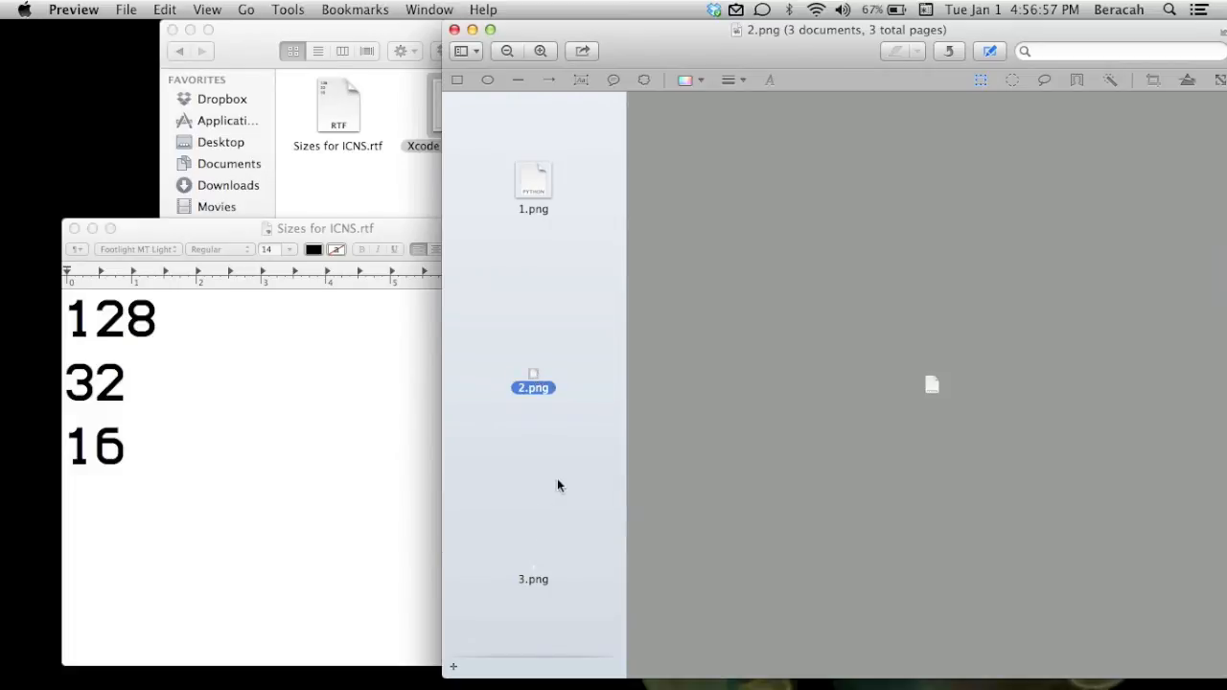
{"action": "key", "text": "alt+super+i"}
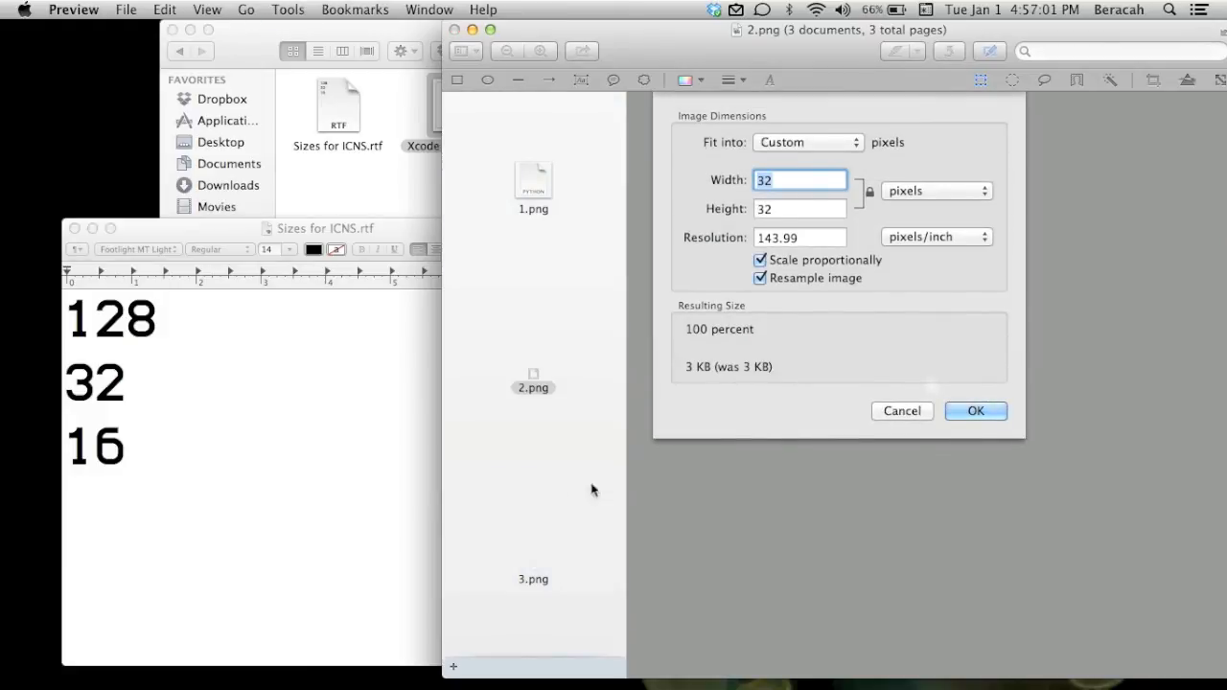
{"action": "left_click", "coordinate": [977, 411]}
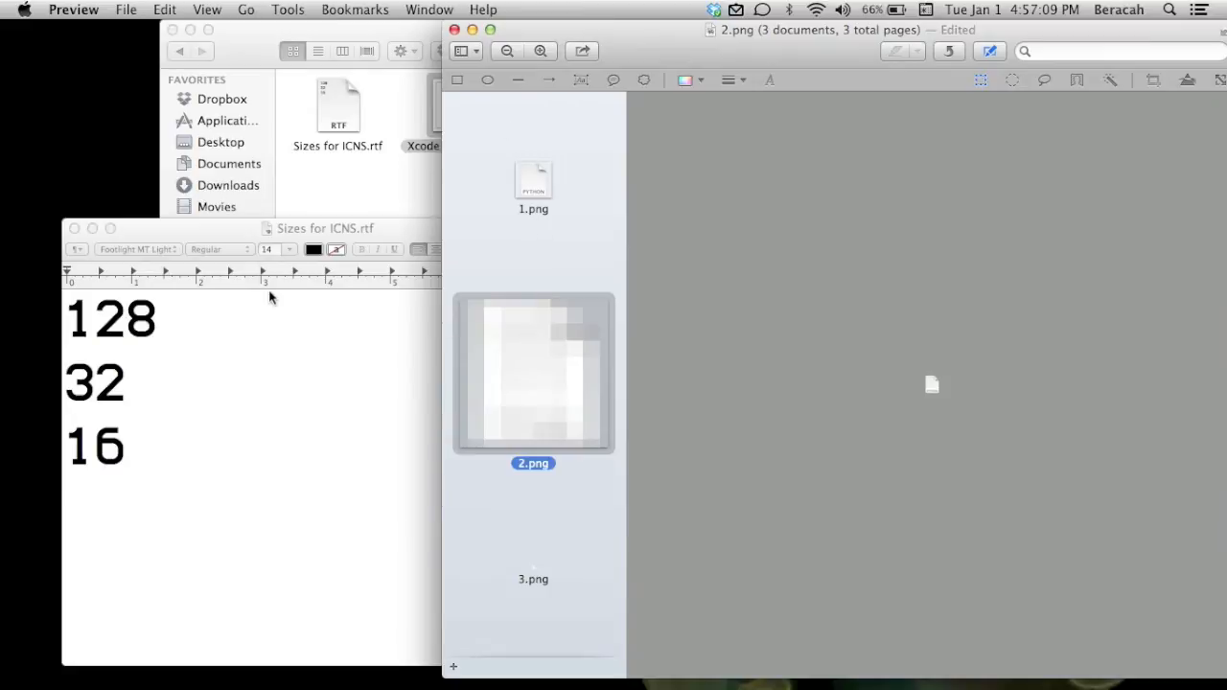
Step: Close Sizes for ICNS.rtf and move the numbered images' window off the template files, with 1.png selected
{"action": "left_click", "coordinate": [75, 228]}
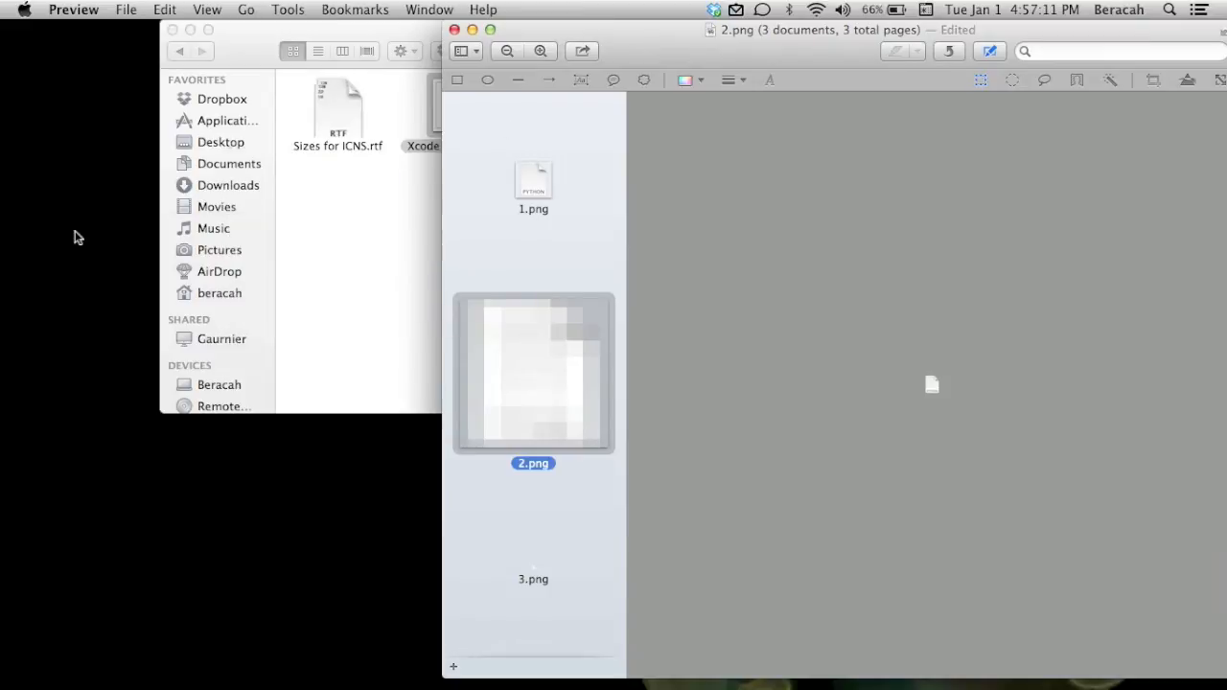
{"action": "left_click_drag", "start_coordinate": [693, 33], "coordinate": [915, 14]}
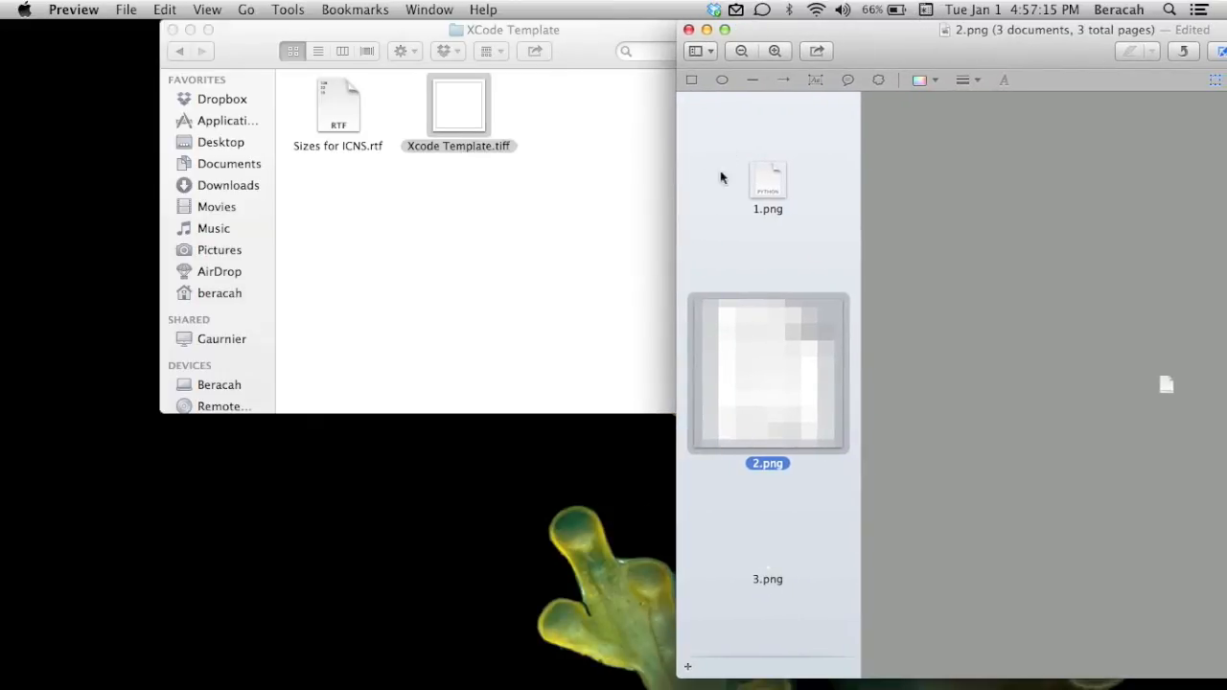
{"action": "left_click", "coordinate": [757, 186]}
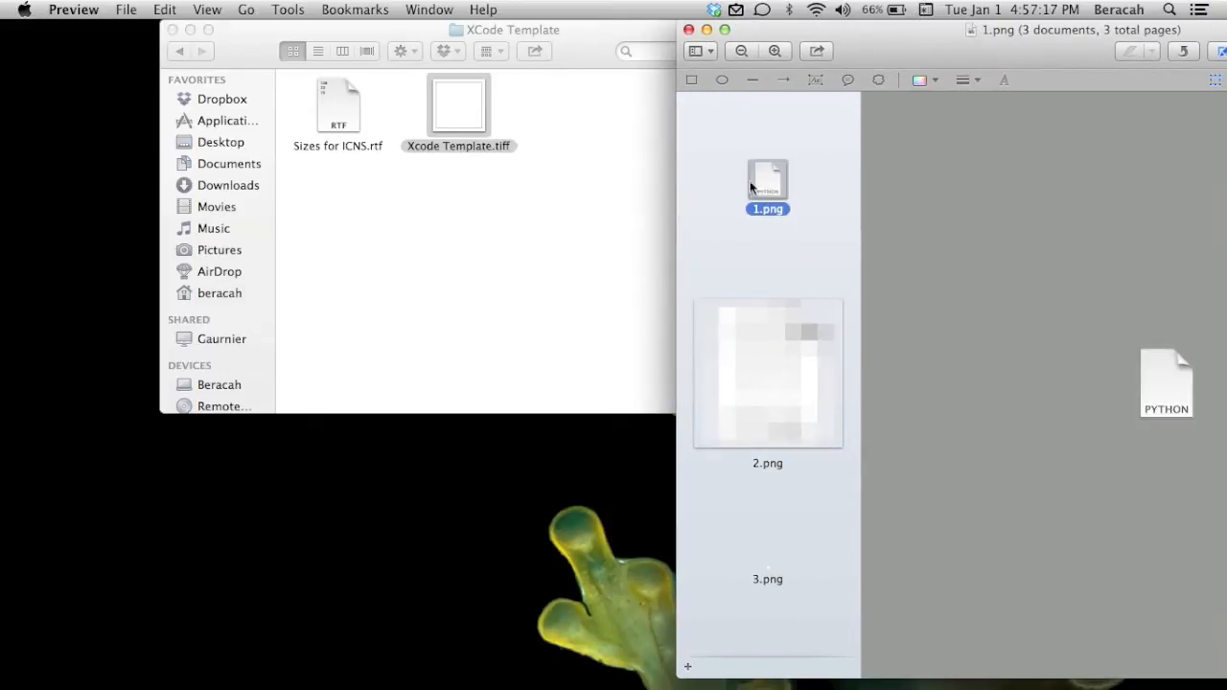
Step: Open Xcode Template.tiff, duplicate it, and close the original so only the copy stays open
{"action": "double_click", "coordinate": [456, 108]}
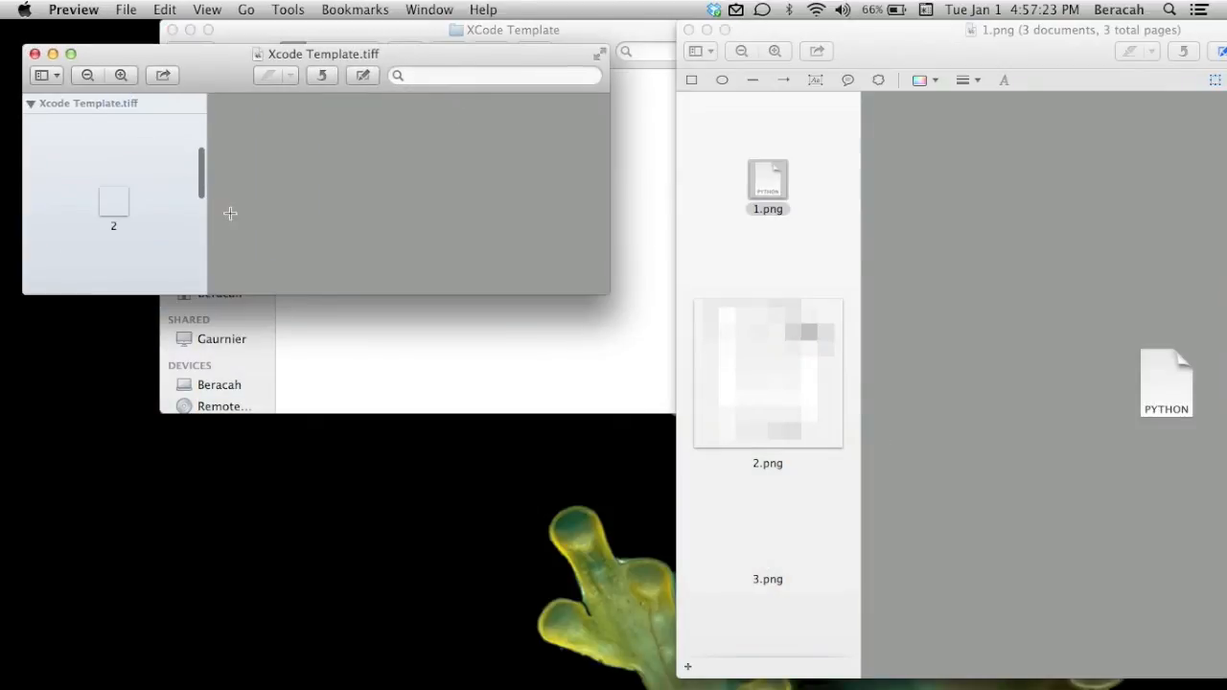
{"action": "scroll", "coordinate": [106, 206], "scroll_direction": "up", "scroll_amount": 5}
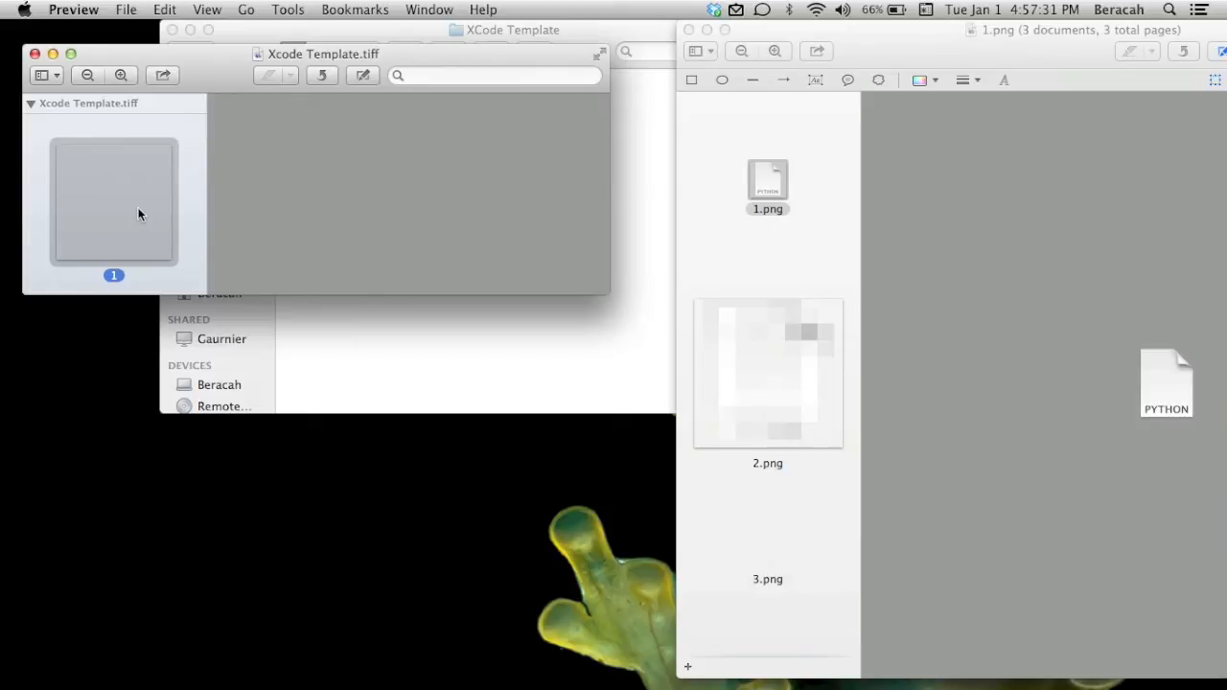
{"action": "key", "text": "super+shift+s"}
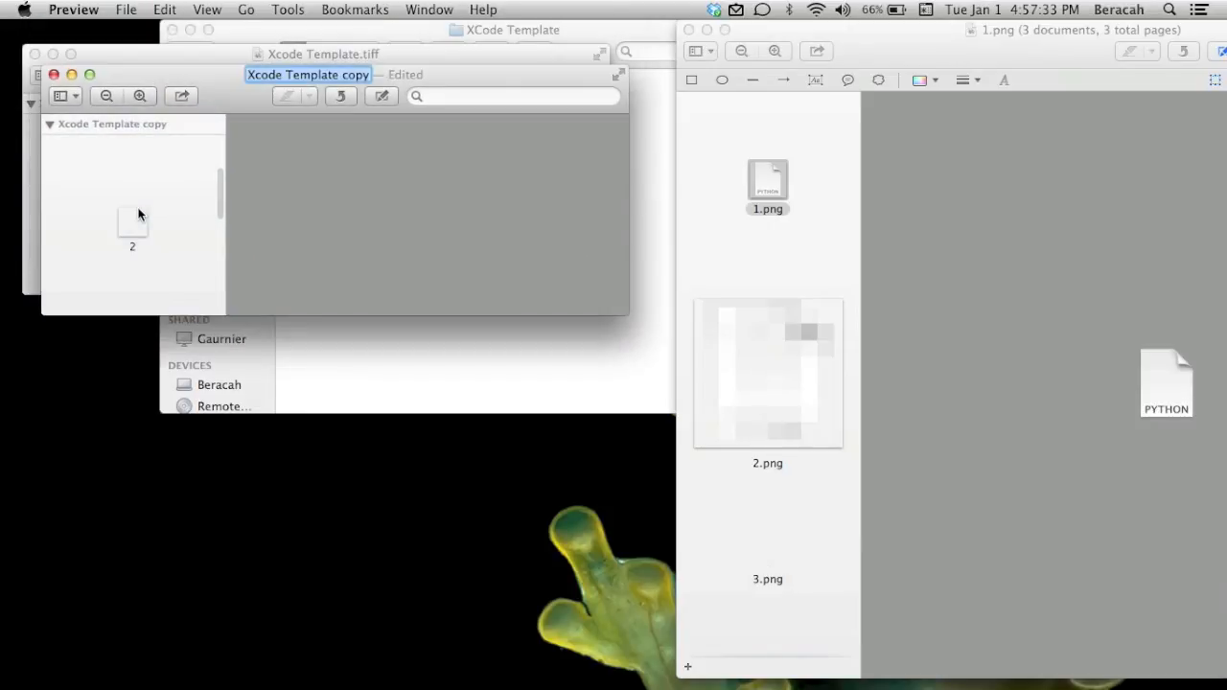
{"action": "left_click", "coordinate": [34, 54]}
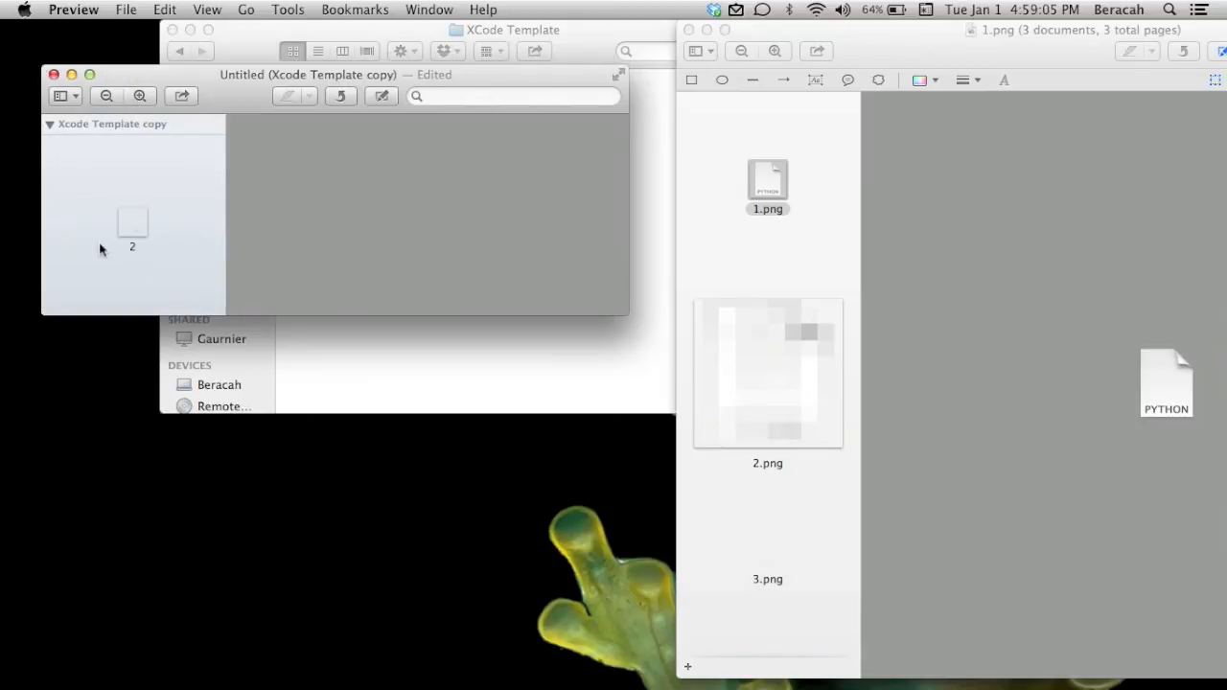
Step: Move the template copy's window below the folder's files and save it in the XCode Template folder as Python.tiff in TIFF format
{"action": "left_click_drag", "start_coordinate": [99, 252], "coordinate": [120, 241]}
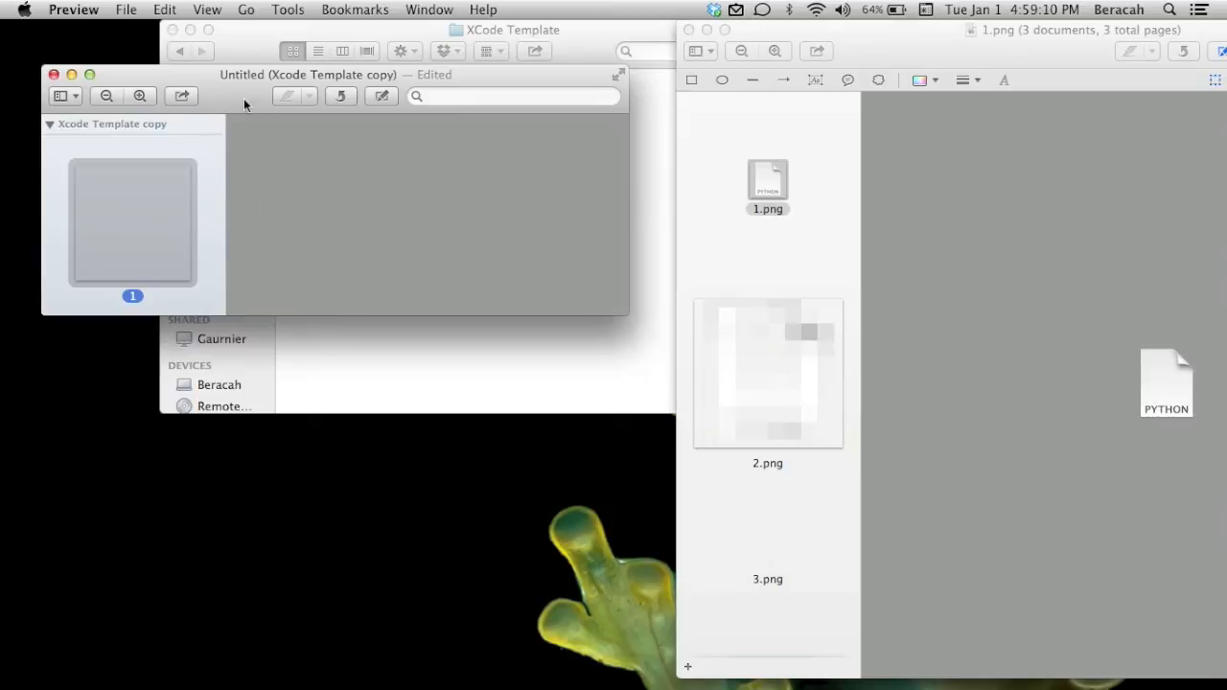
{"action": "left_click_drag", "start_coordinate": [239, 103], "coordinate": [316, 225]}
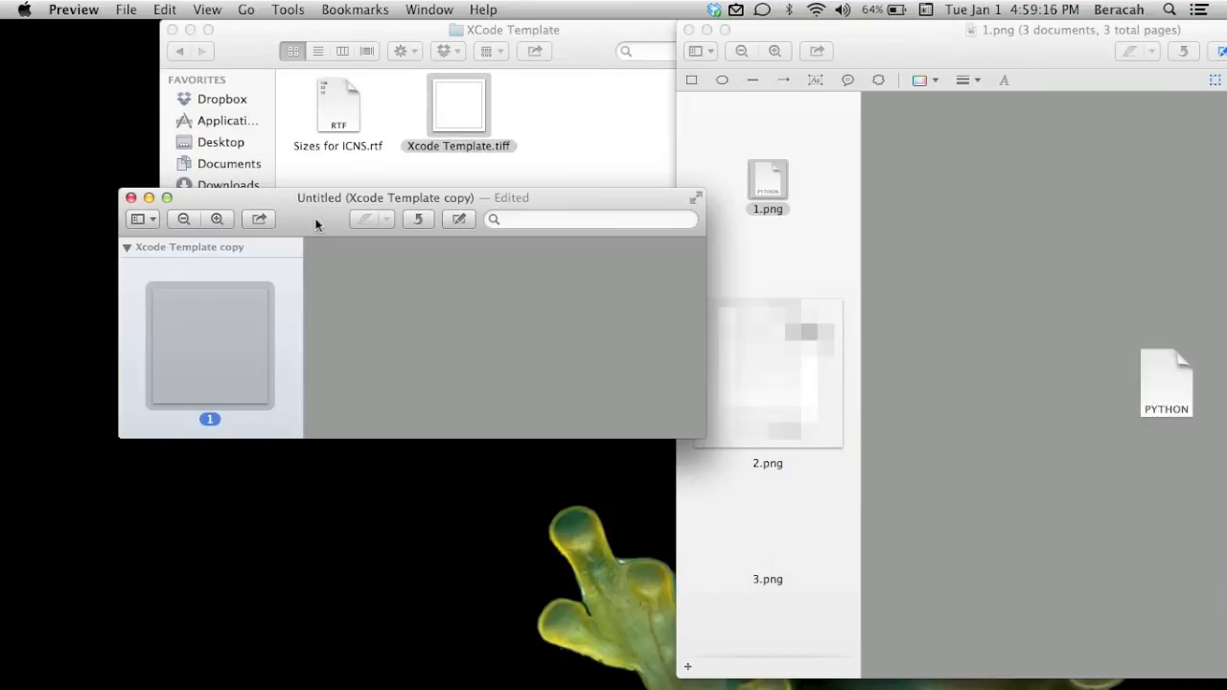
{"action": "key", "text": "super+s"}
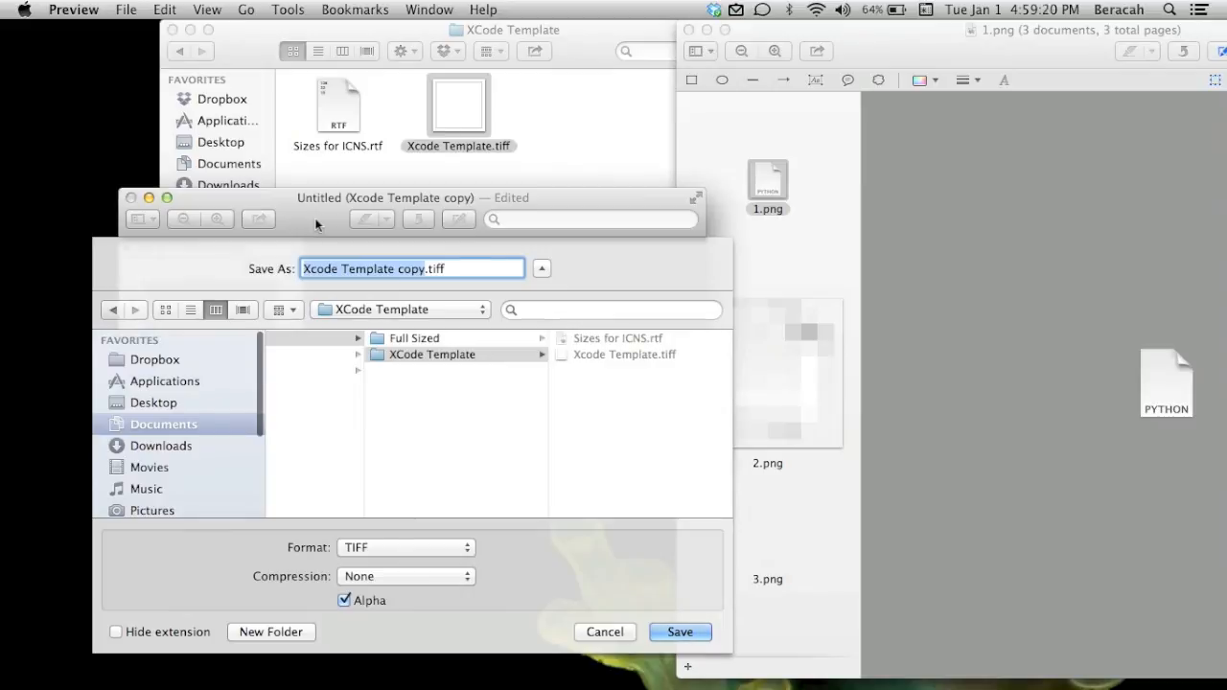
{"action": "type", "text": "Python"}
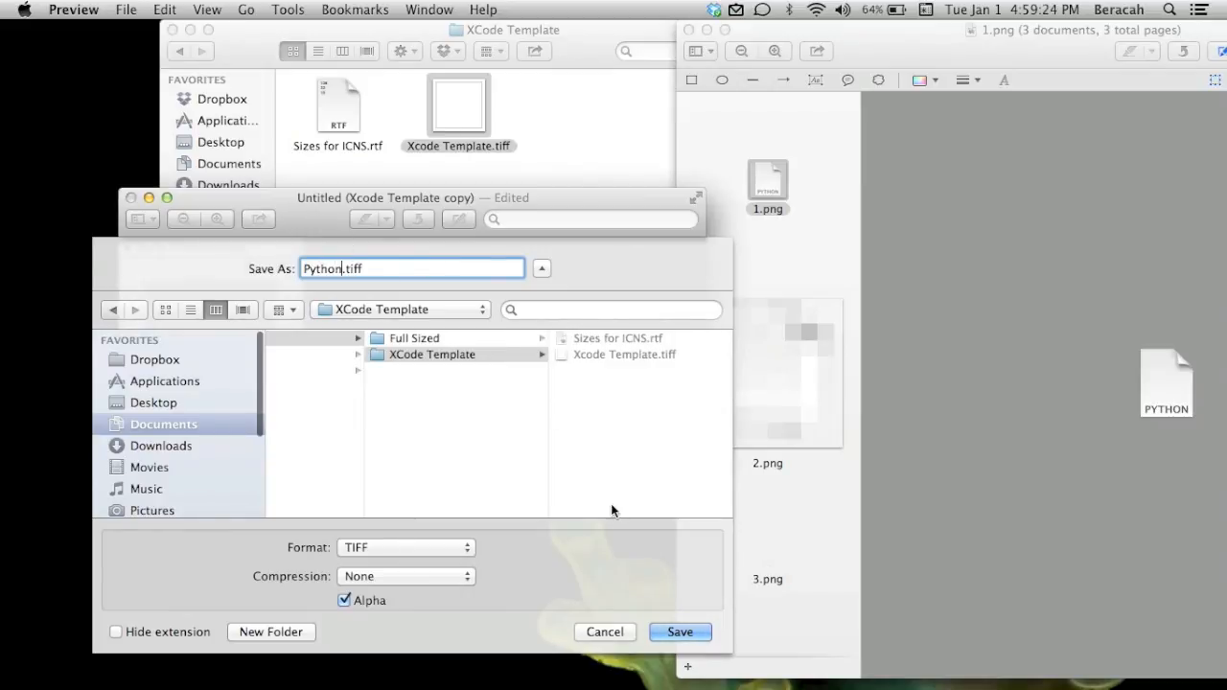
{"action": "left_click", "coordinate": [682, 633]}
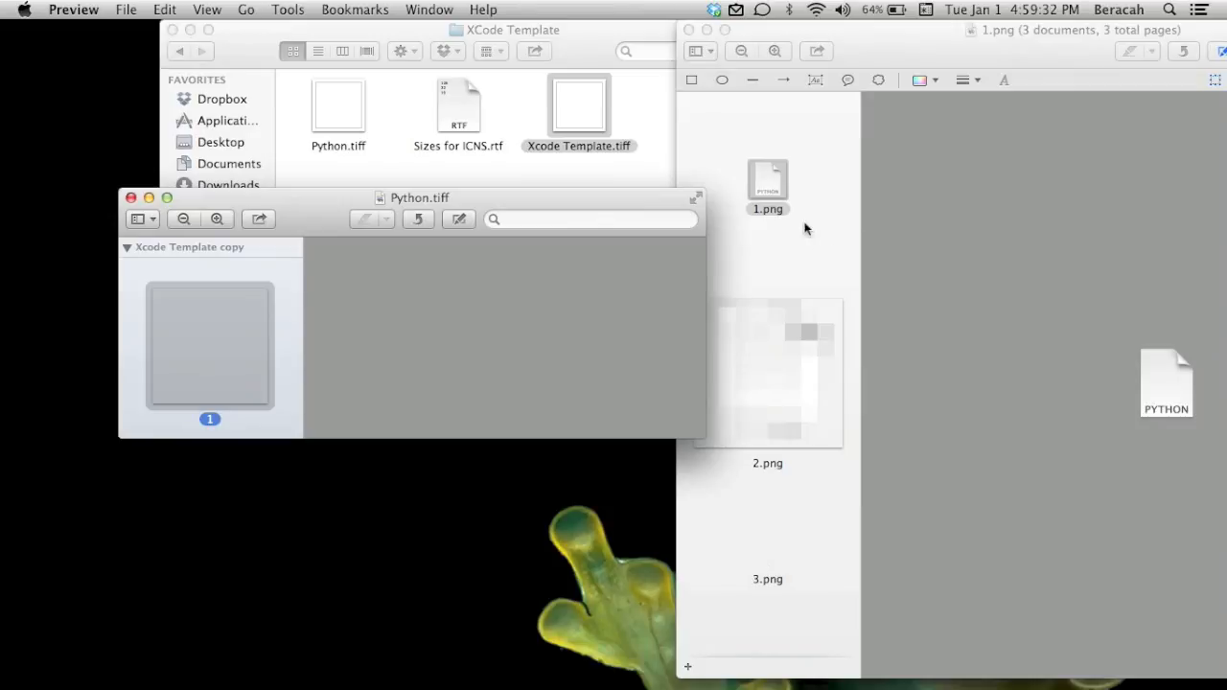
Step: Copy the entire 1.png image and paste it onto page 1 of Python.tiff
{"action": "left_click", "coordinate": [769, 190]}
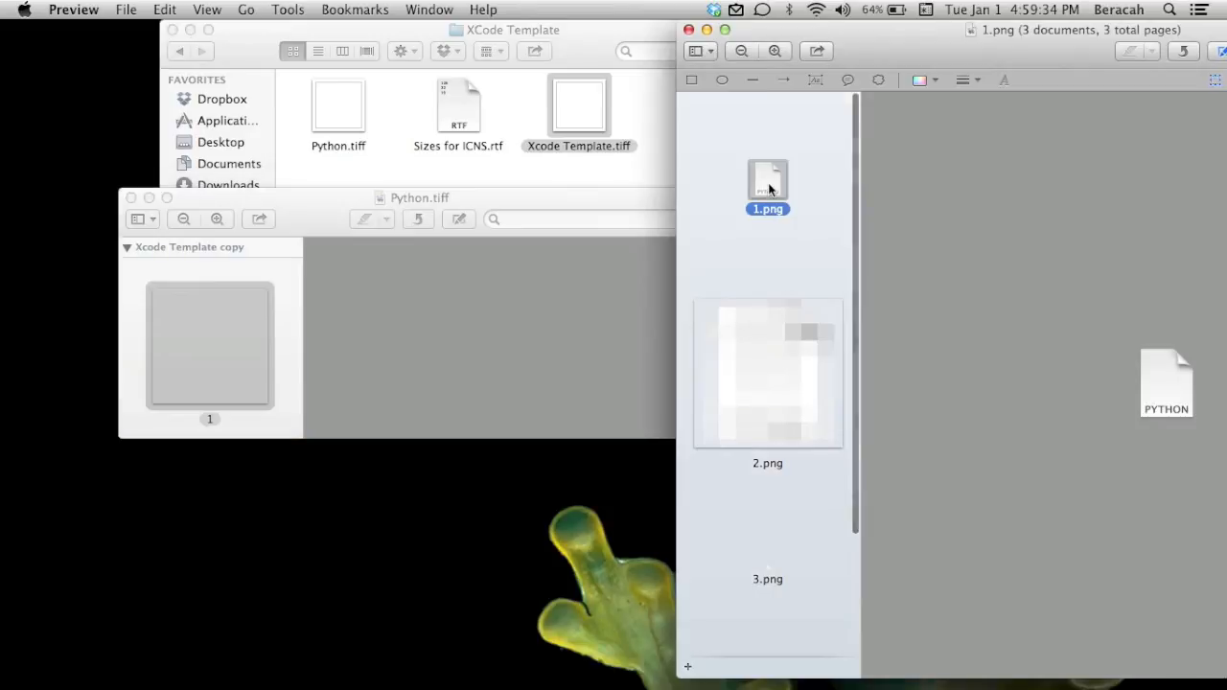
{"action": "left_click", "coordinate": [1160, 395]}
{"action": "key", "text": "super+a"}
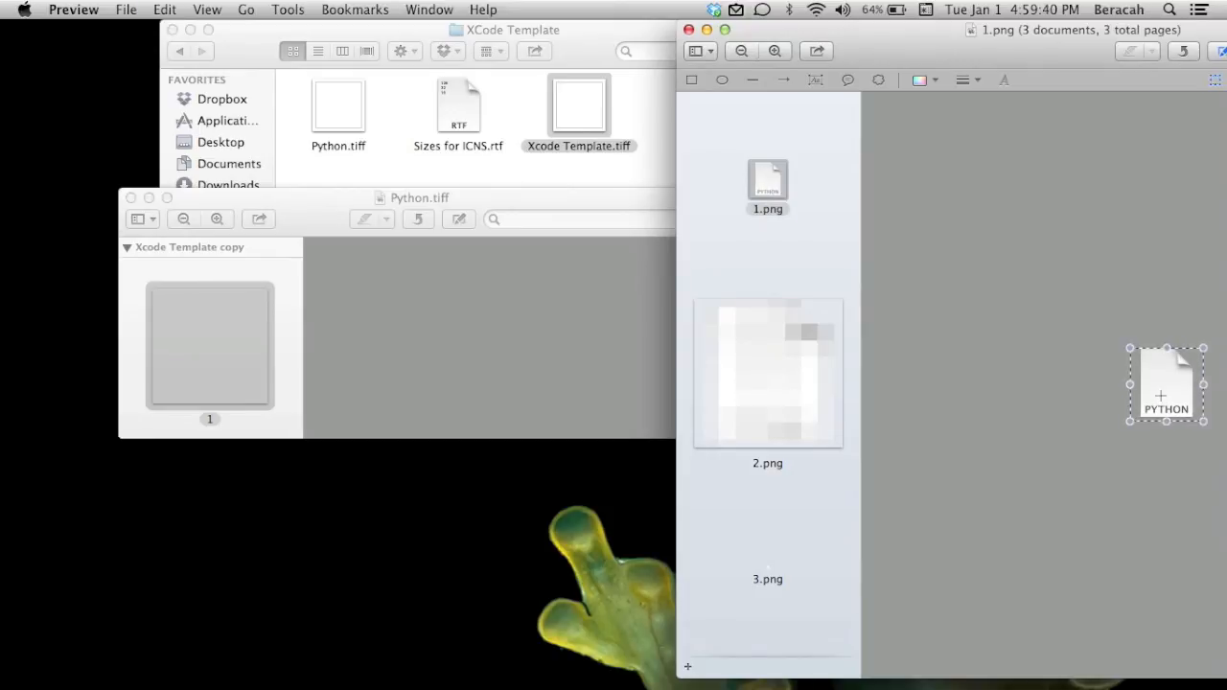
{"action": "left_click", "coordinate": [523, 356]}
{"action": "left_click", "coordinate": [524, 357]}
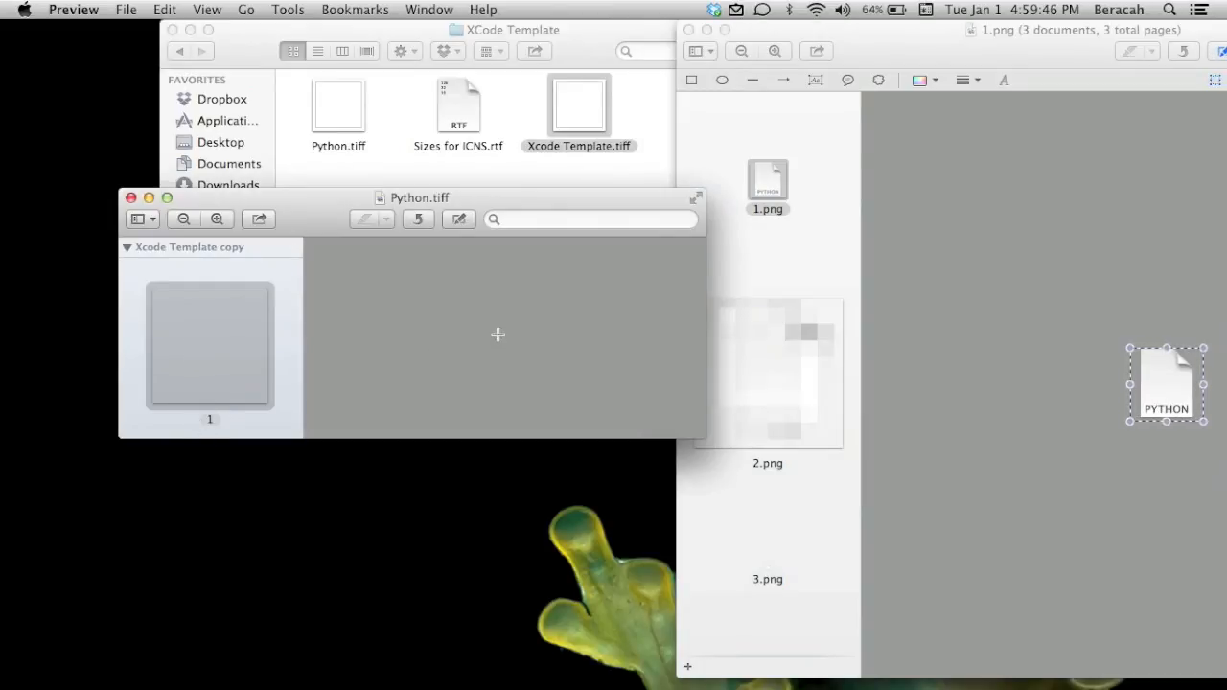
{"action": "key", "text": "super+v"}
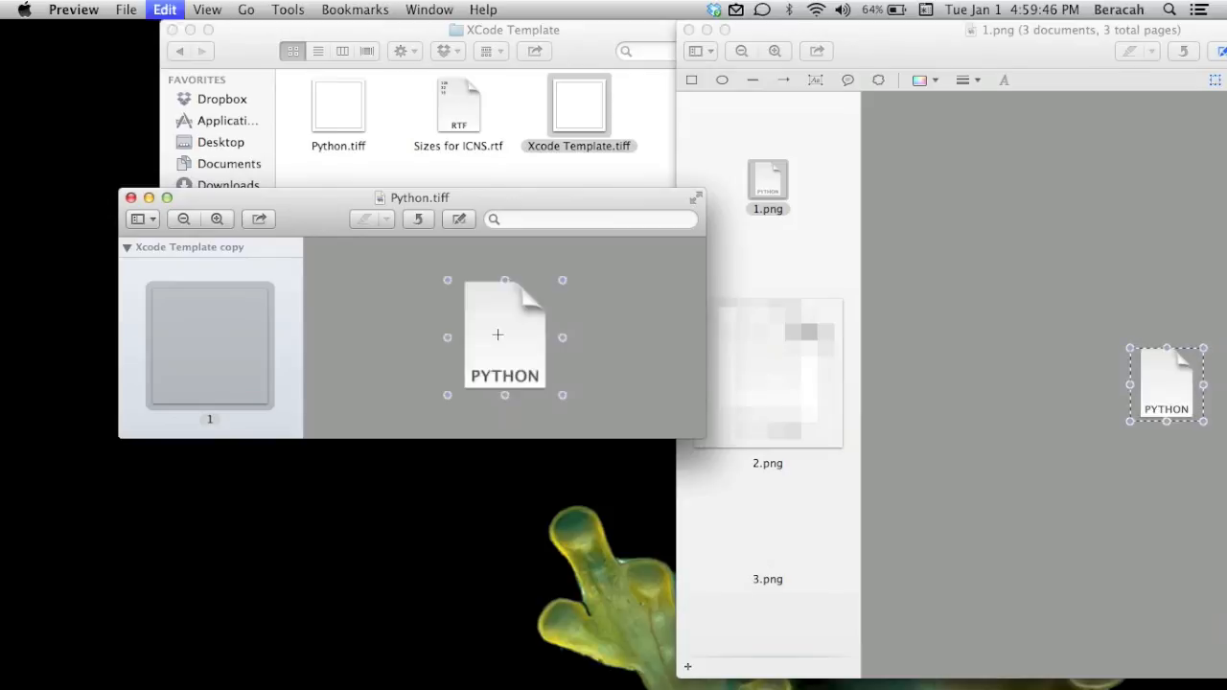
{"action": "left_click", "coordinate": [620, 351]}
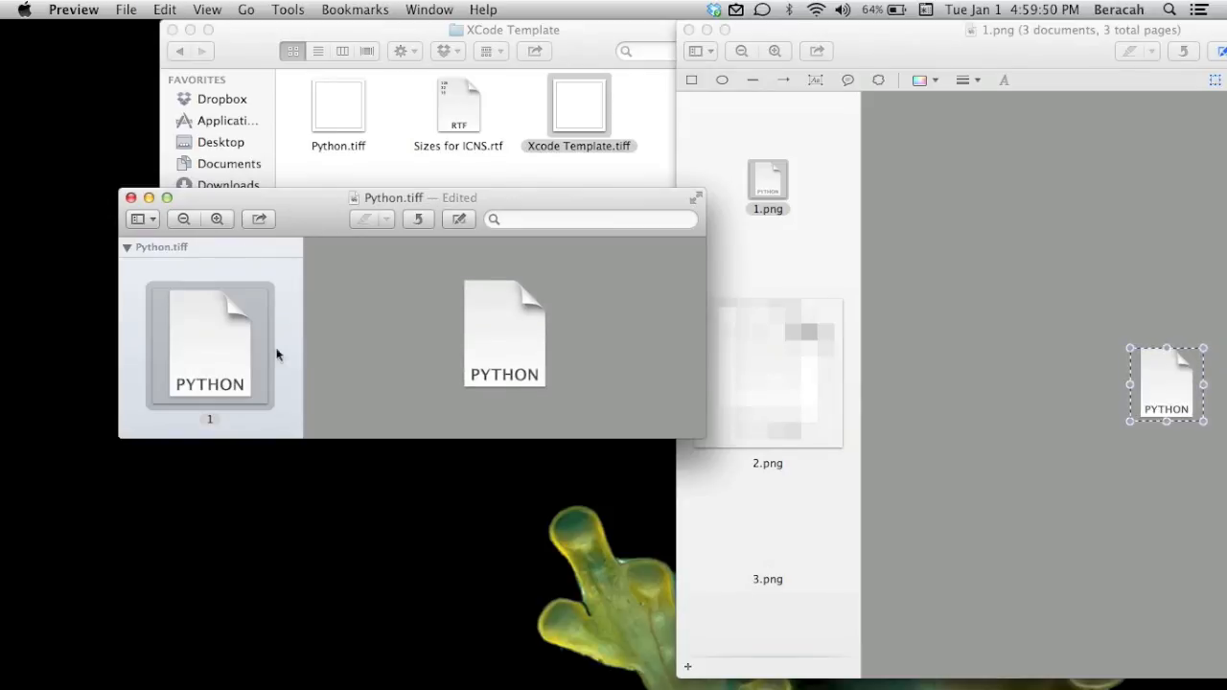
Step: Copy the entire 2.png image and paste it onto page 2 of Python.tiff
{"action": "scroll", "coordinate": [266, 356], "scroll_direction": "down", "scroll_amount": 5}
{"action": "left_click", "coordinate": [209, 381]}
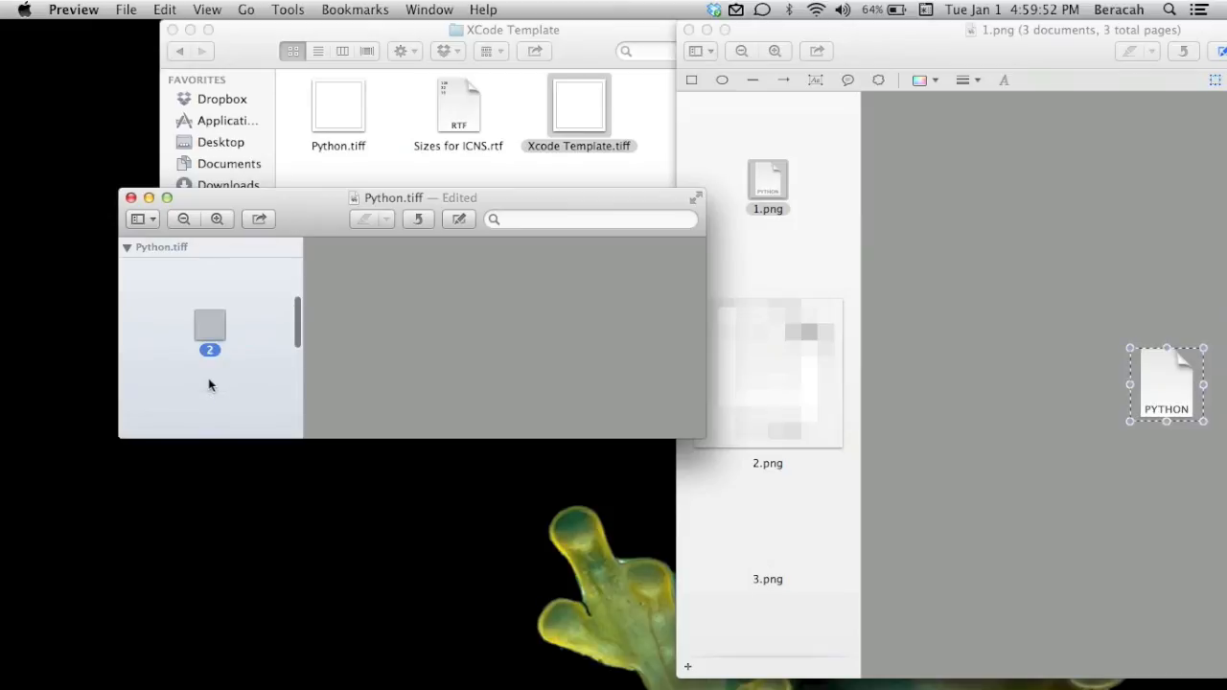
{"action": "left_click", "coordinate": [769, 387]}
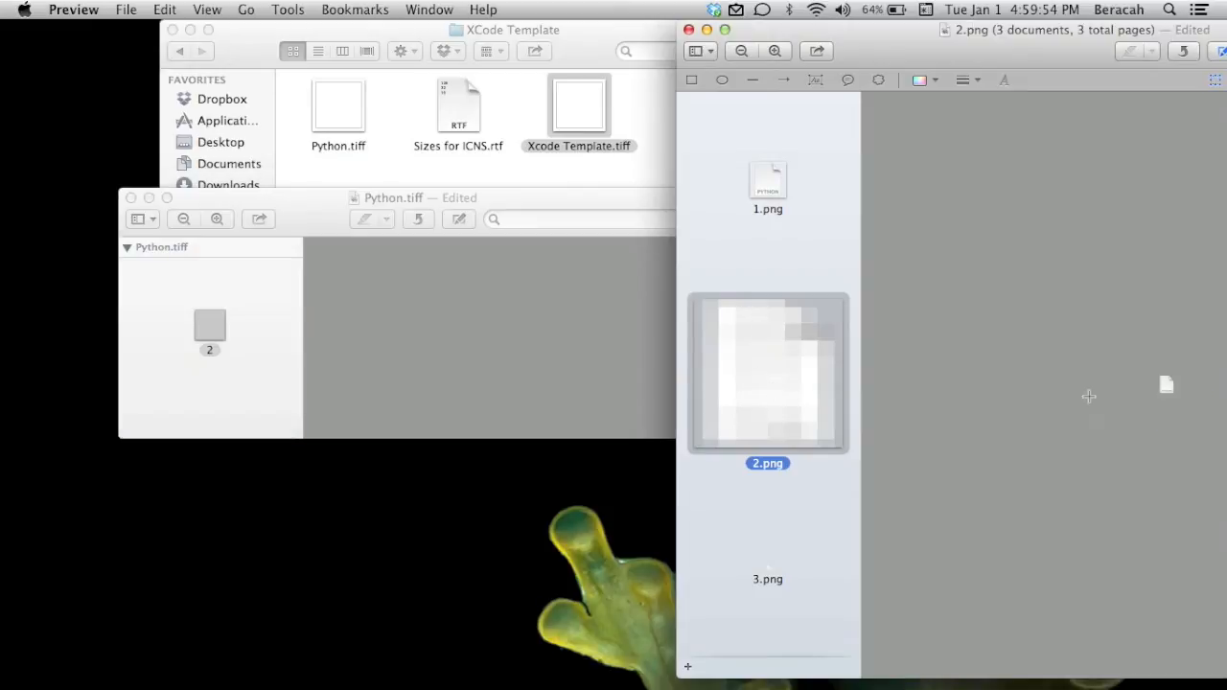
{"action": "left_click_drag", "start_coordinate": [1102, 319], "coordinate": [1225, 453]}
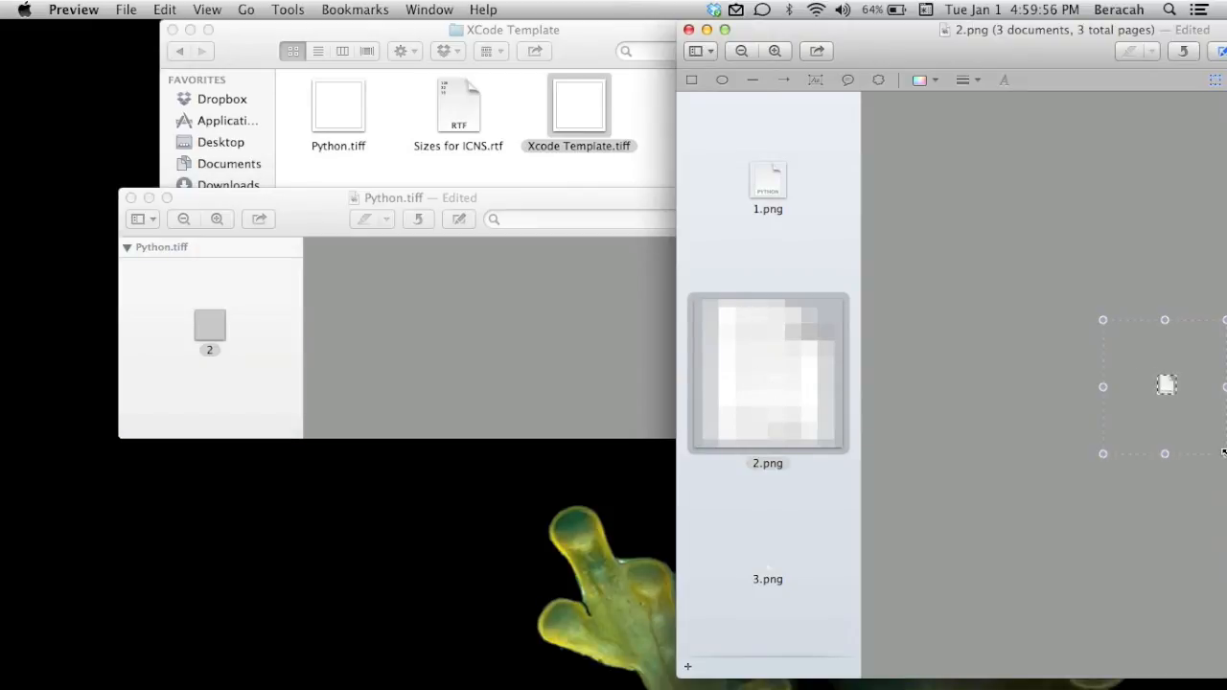
{"action": "key", "text": "super+c"}
{"action": "left_click", "coordinate": [512, 371]}
{"action": "key", "text": "super+v"}
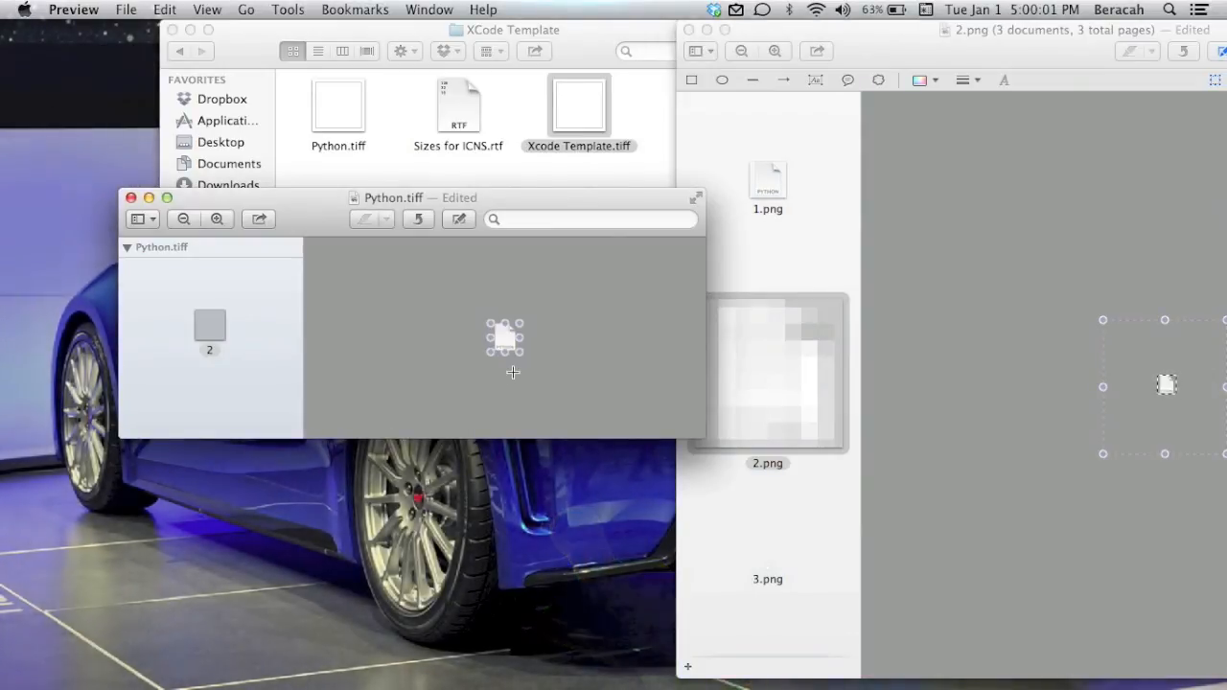
{"action": "left_click", "coordinate": [598, 337]}
Step: Copy the entire 3.png image and paste it onto page 3 of Python.tiff
{"action": "scroll", "coordinate": [271, 327], "scroll_direction": "down", "scroll_amount": 3}
{"action": "scroll", "coordinate": [272, 327], "scroll_direction": "down", "scroll_amount": 2}
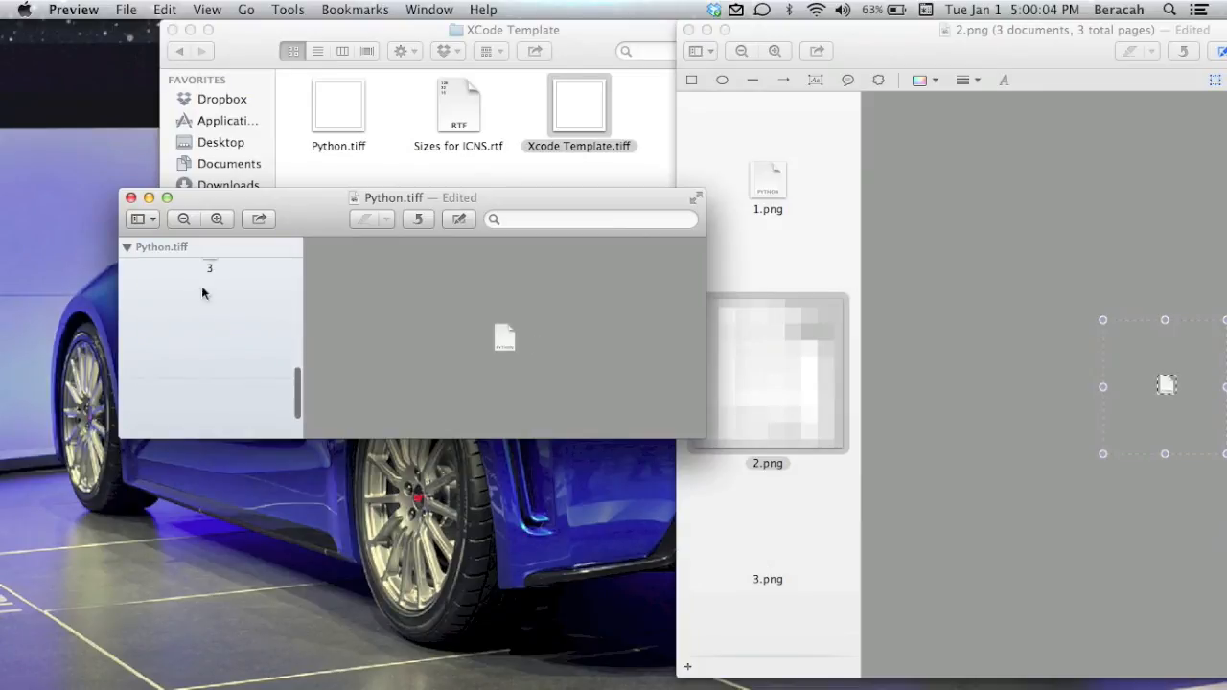
{"action": "left_click", "coordinate": [209, 326]}
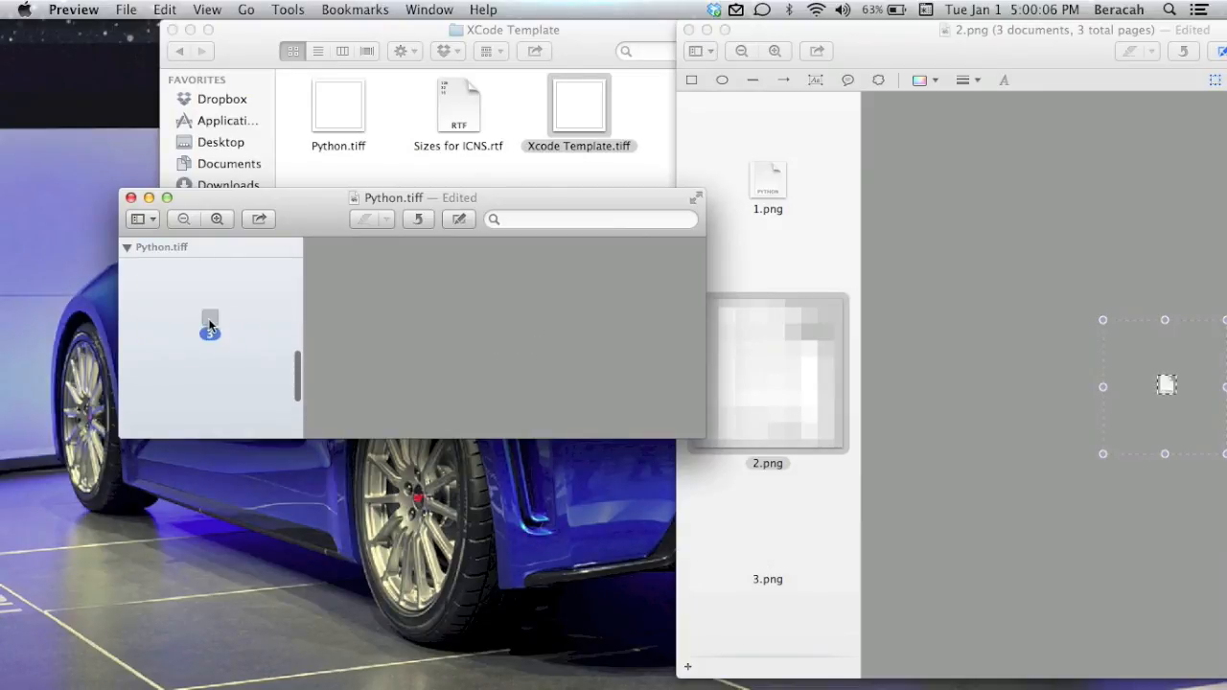
{"action": "left_click", "coordinate": [767, 569]}
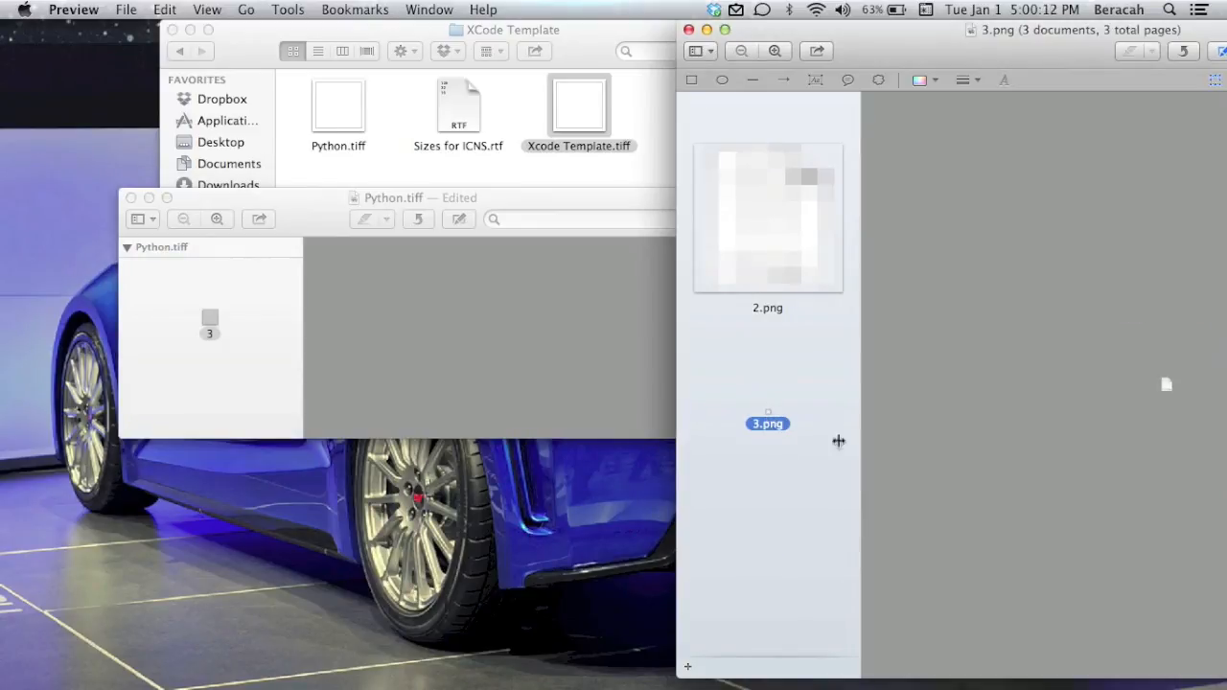
{"action": "left_click_drag", "start_coordinate": [1091, 309], "coordinate": [1225, 470]}
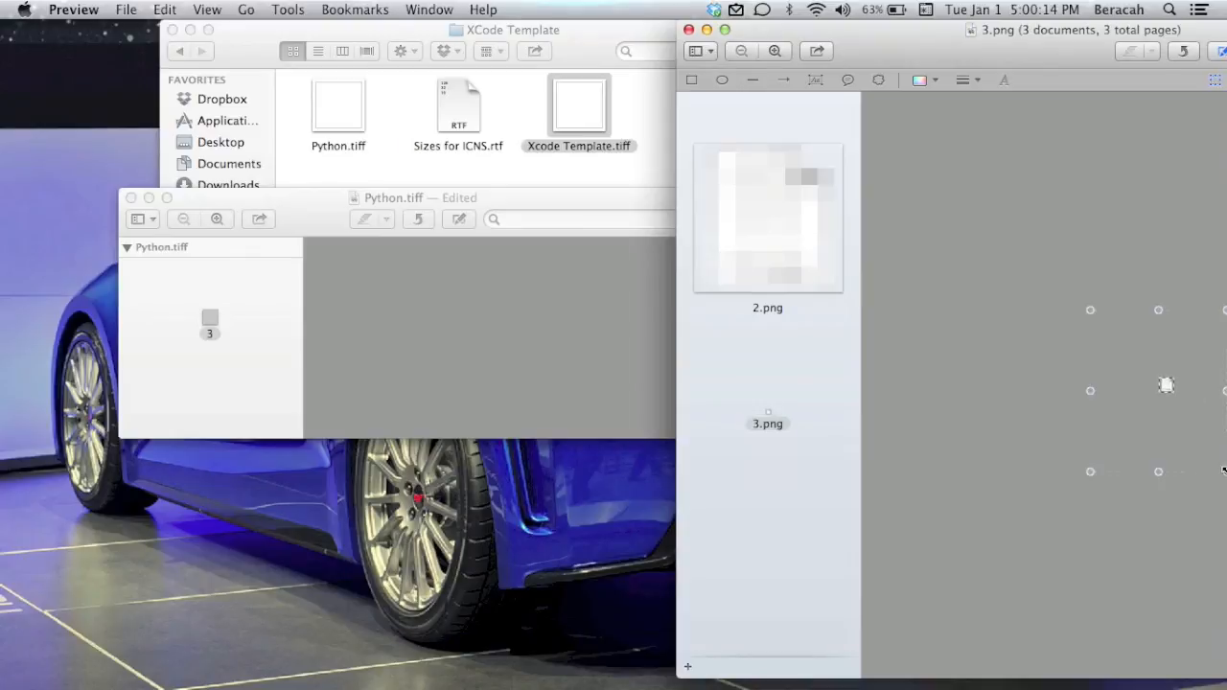
{"action": "left_click", "coordinate": [518, 343]}
{"action": "left_click", "coordinate": [518, 343]}
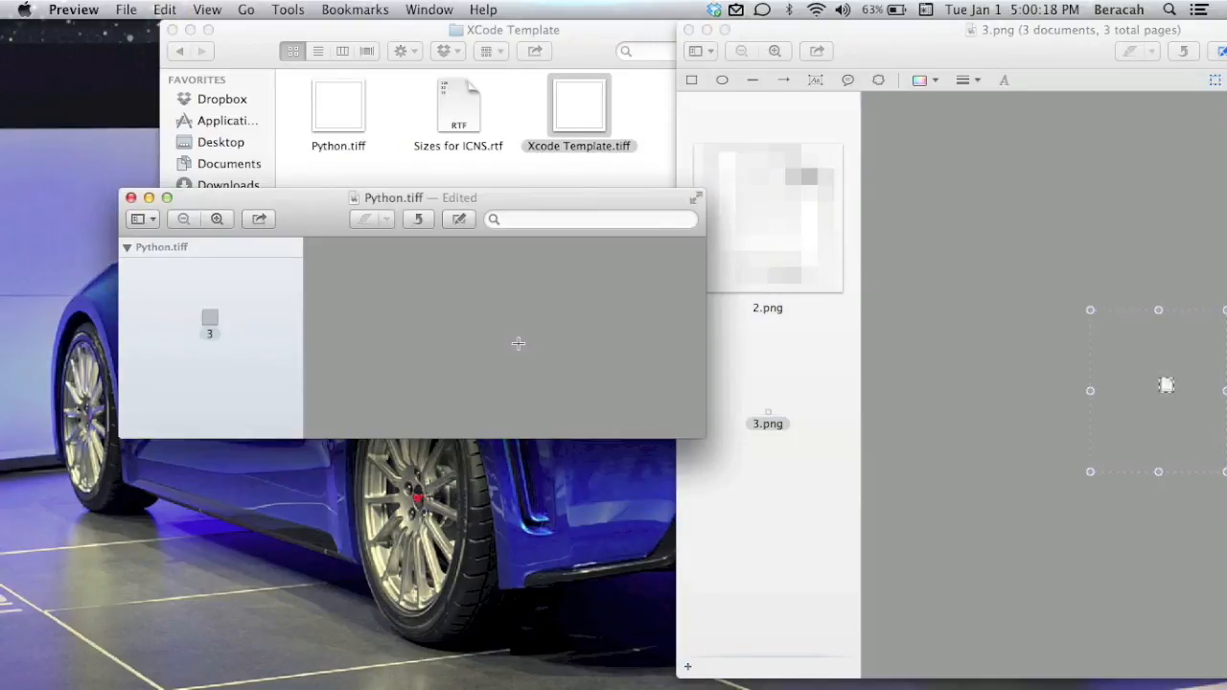
{"action": "key", "text": "super+v"}
{"action": "left_click", "coordinate": [583, 346]}
Step: Save Python.tiff, and close both its window and the numbered images' window
{"action": "key", "text": "super+s"}
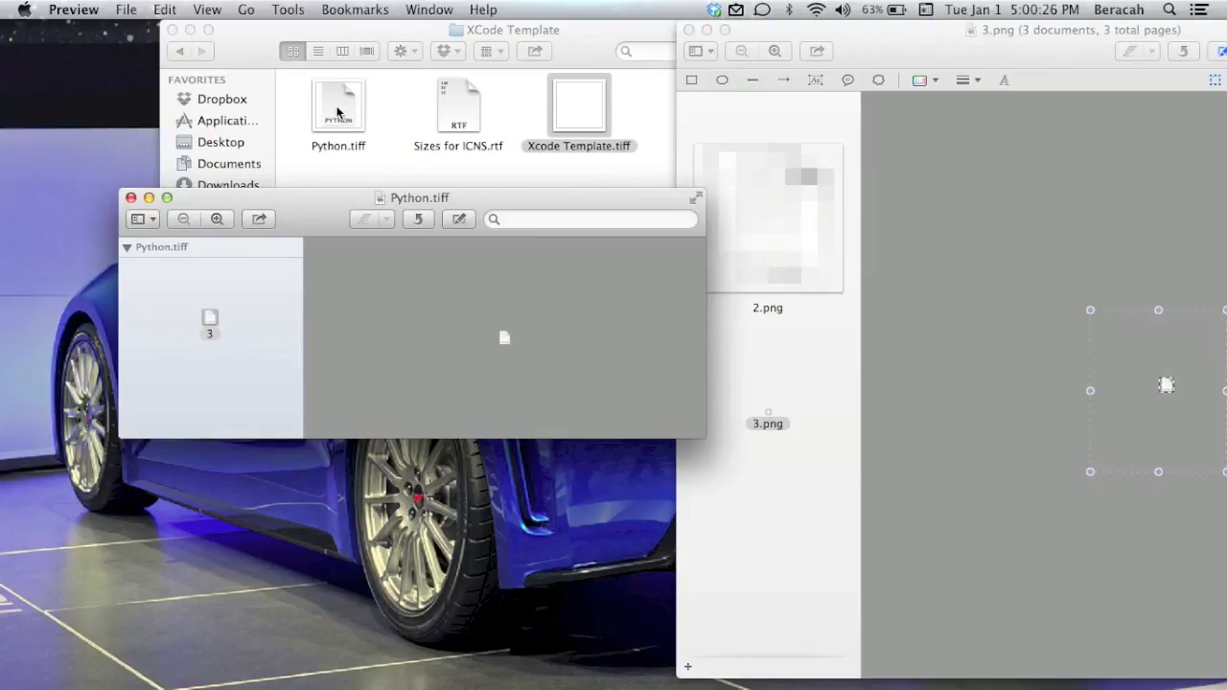
{"action": "left_click", "coordinate": [131, 197]}
{"action": "left_click", "coordinate": [688, 29]}
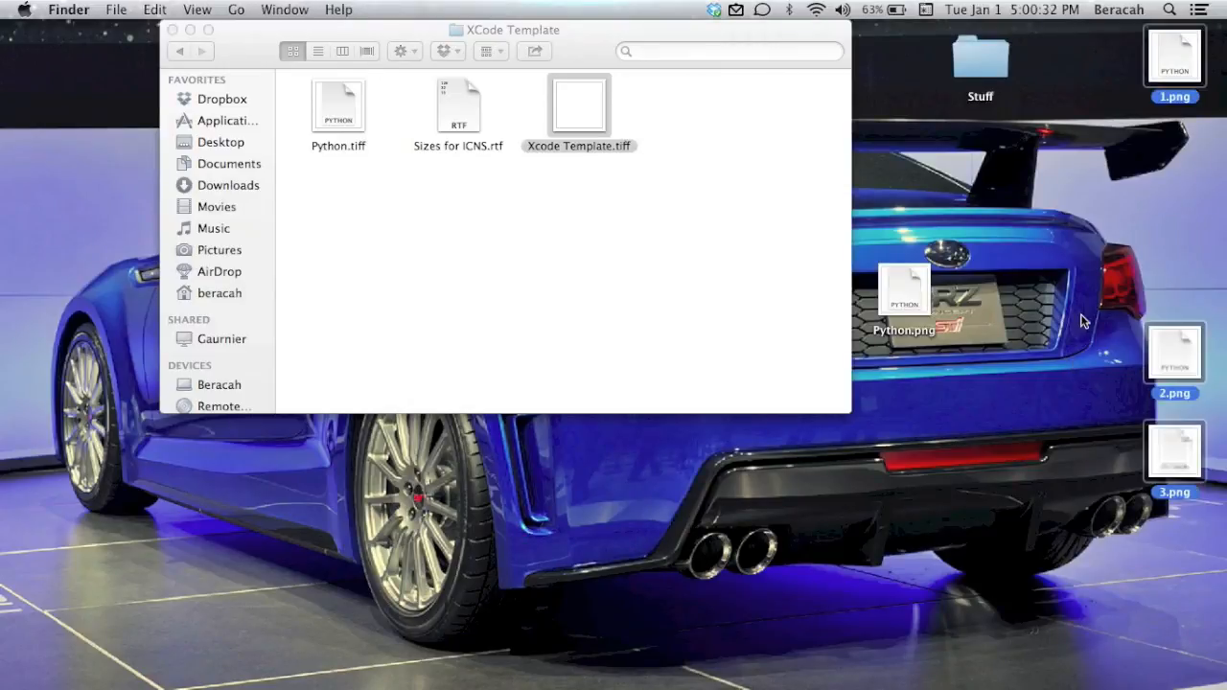
Step: Move 1.png, 2.png, 3.png and Python.png to the Trash, and move Python.tiff from the XCode Template folder to the desktop
{"action": "key", "text": "super+BackSpace"}
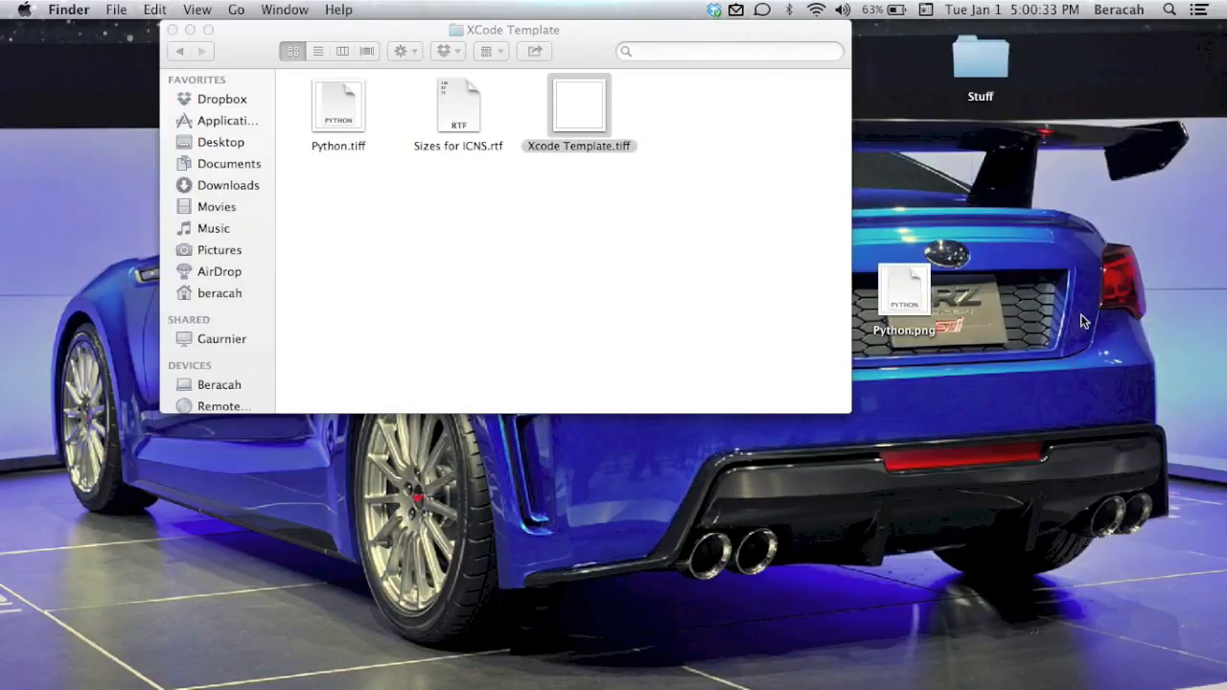
{"action": "left_click", "coordinate": [900, 292]}
{"action": "key", "text": "super+BackSpace"}
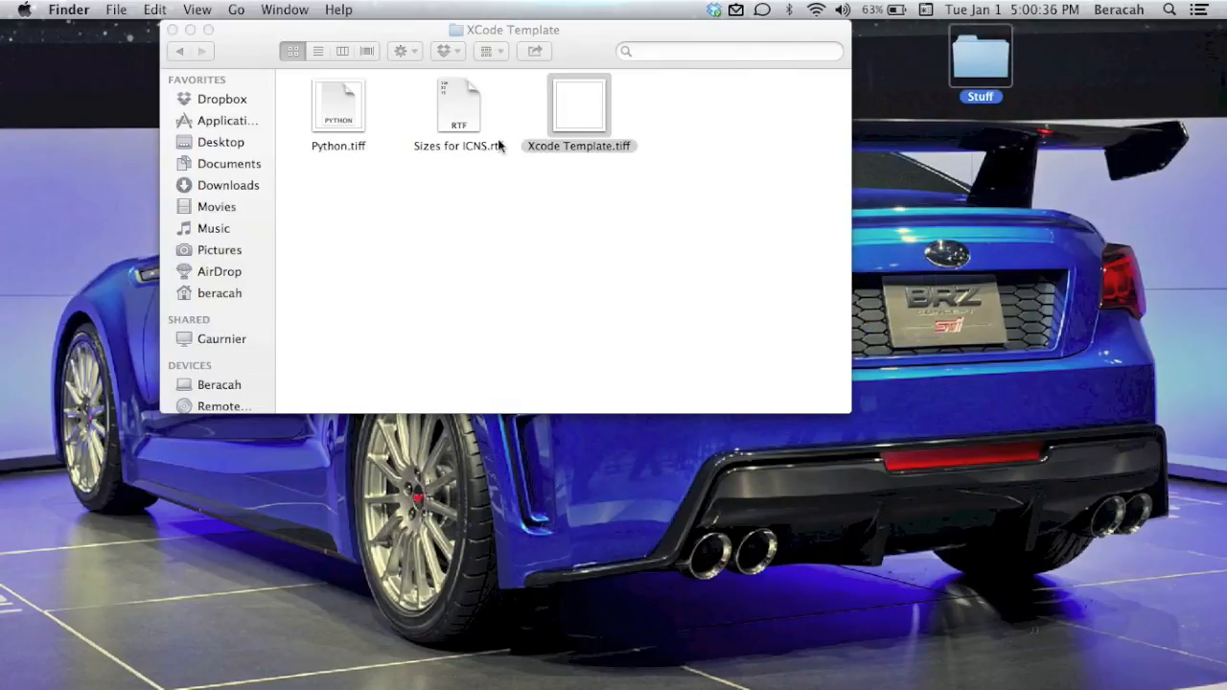
{"action": "left_click_drag", "start_coordinate": [337, 114], "coordinate": [954, 318]}
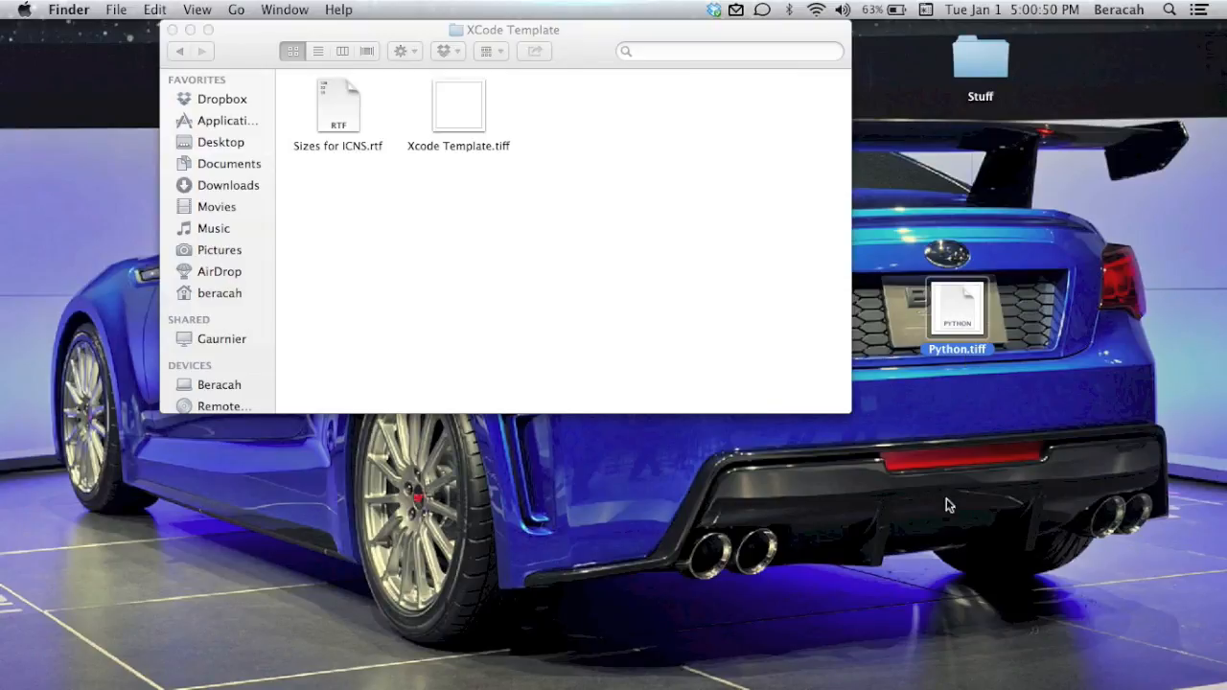
Step: Rename Python.tiff on the desktop as Python.icns, accepting the change to the .icns extension
{"action": "key", "text": "Return"}
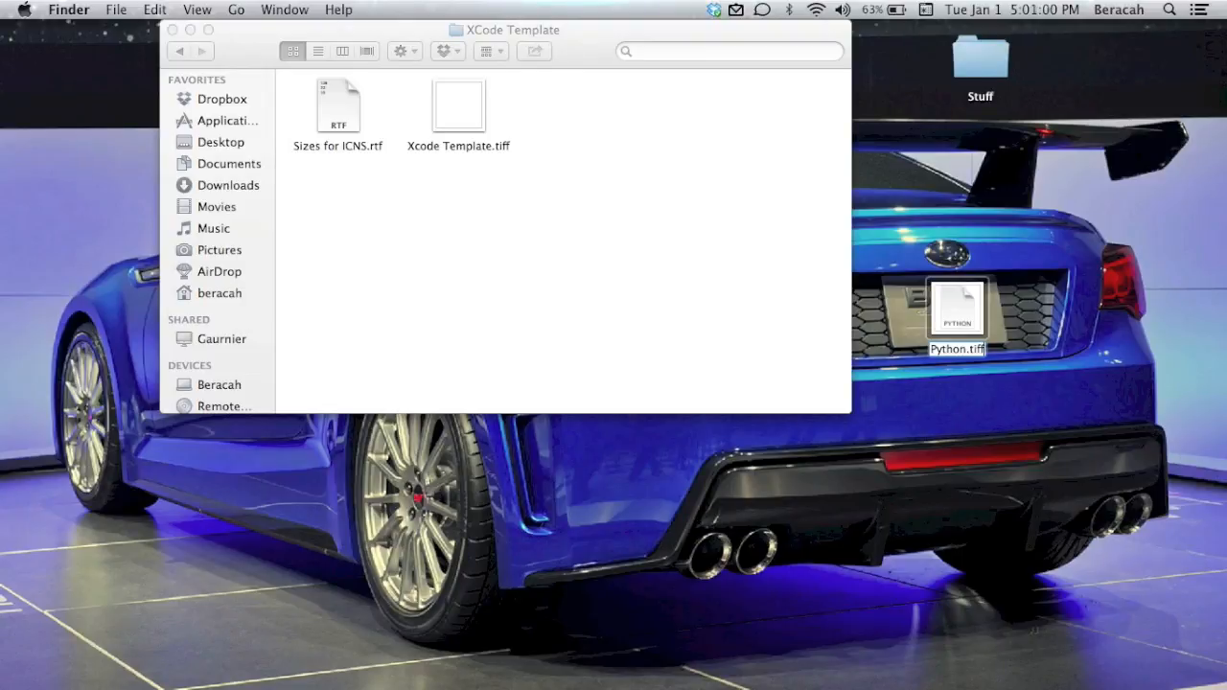
{"action": "key", "text": "BackSpace"}
{"action": "key", "text": "BackSpace"}
{"action": "key", "text": "BackSpace"}
{"action": "key", "text": "BackSpace"}
{"action": "type", "text": "icns"}
{"action": "key", "text": "Return"}
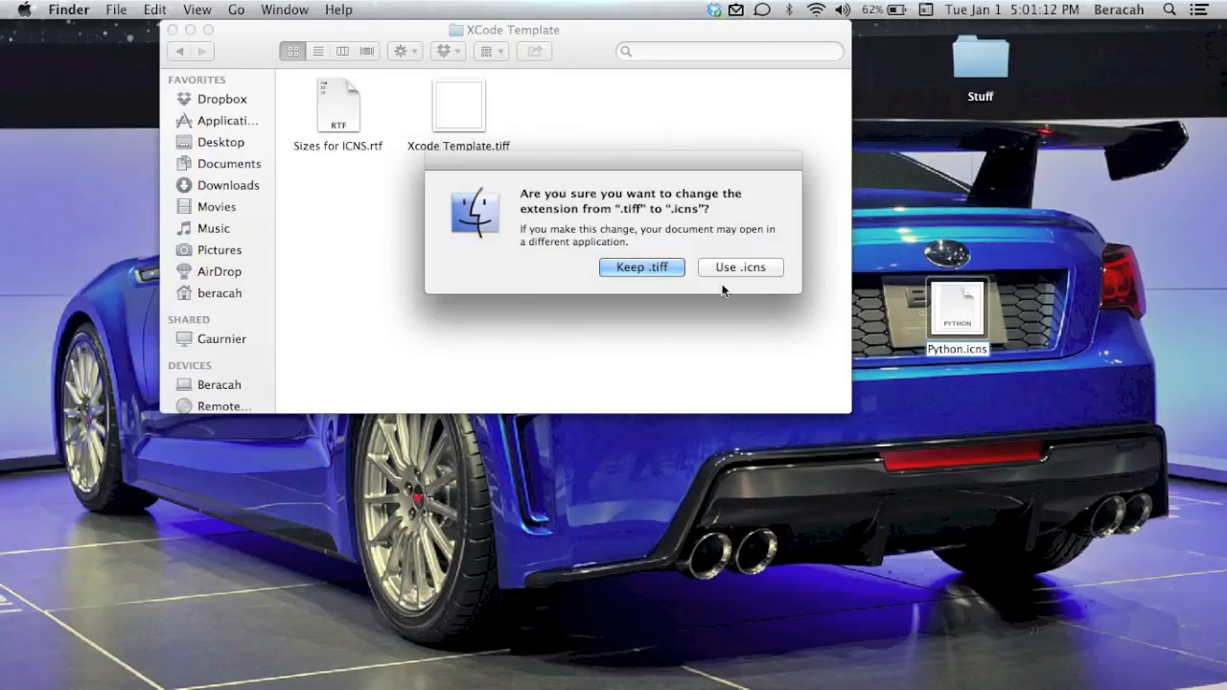
{"action": "left_click", "coordinate": [749, 273]}
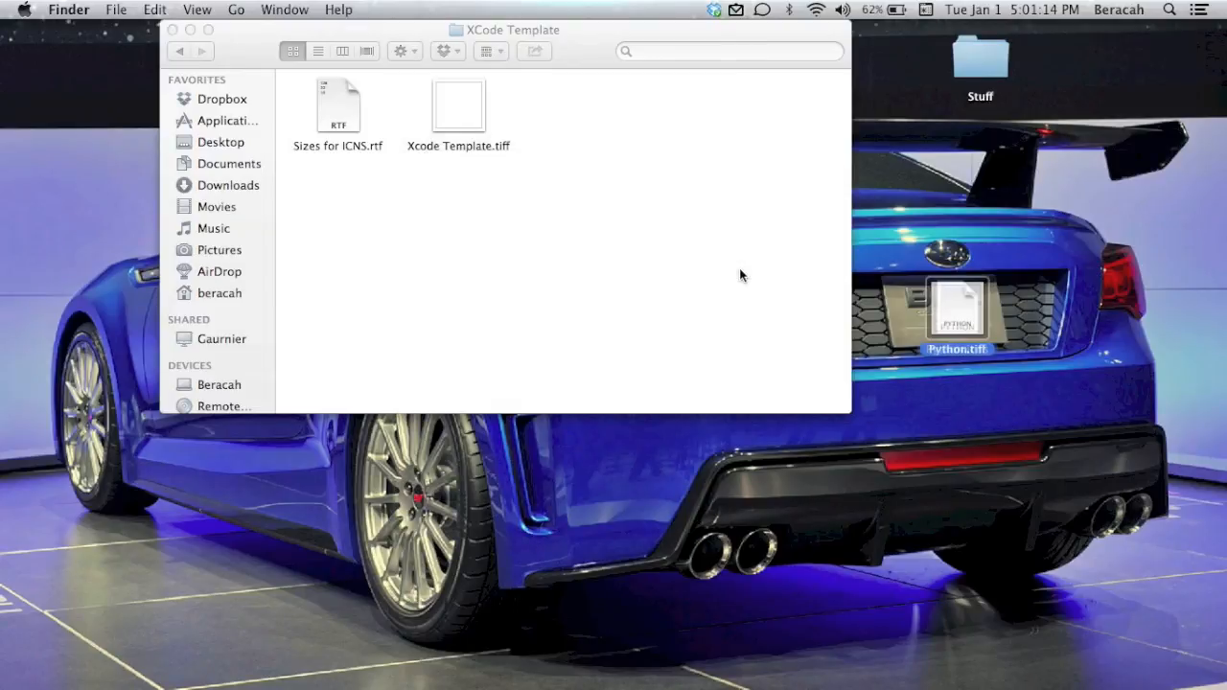
{"action": "left_click", "coordinate": [1020, 393]}
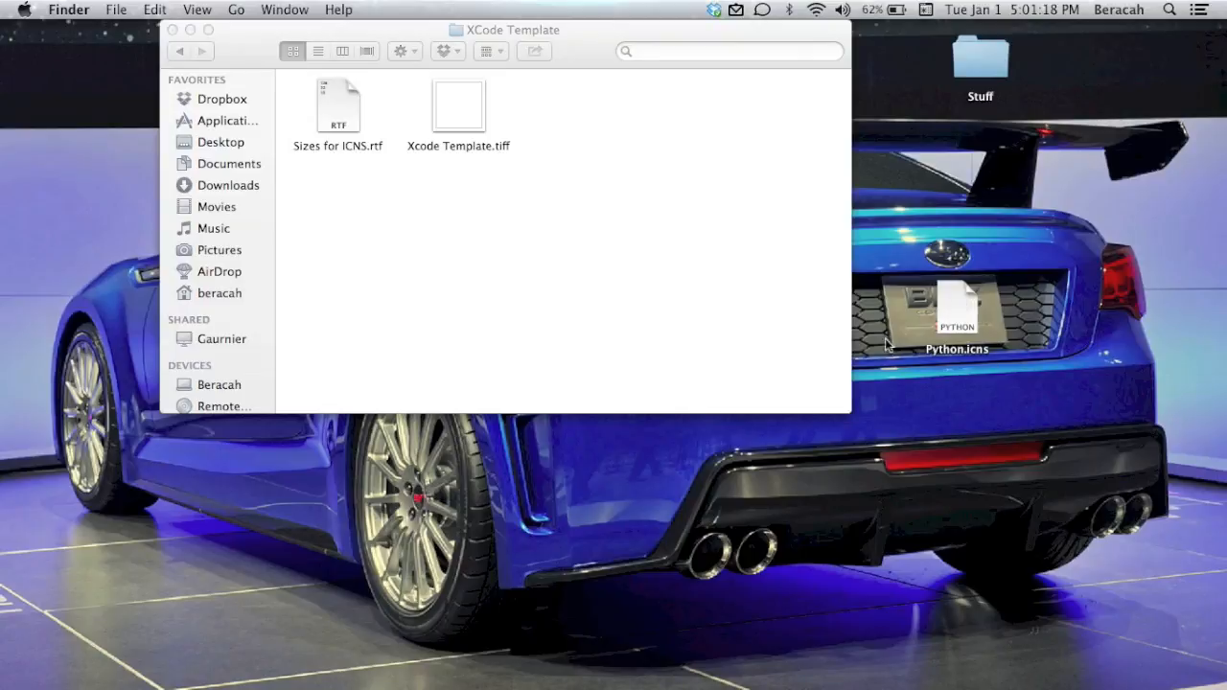
Step: Rename Python.icns on the desktop back to Python.tiff, accepting the change to the .tiff extension
{"action": "left_click", "coordinate": [957, 316]}
{"action": "key", "text": "Return"}
{"action": "left_click", "coordinate": [967, 349]}
{"action": "key", "text": "Delete"}
{"action": "key", "text": "Delete"}
{"action": "key", "text": "Delete"}
{"action": "key", "text": "Delete"}
{"action": "type", "text": "tiff"}
{"action": "key", "text": "Return"}
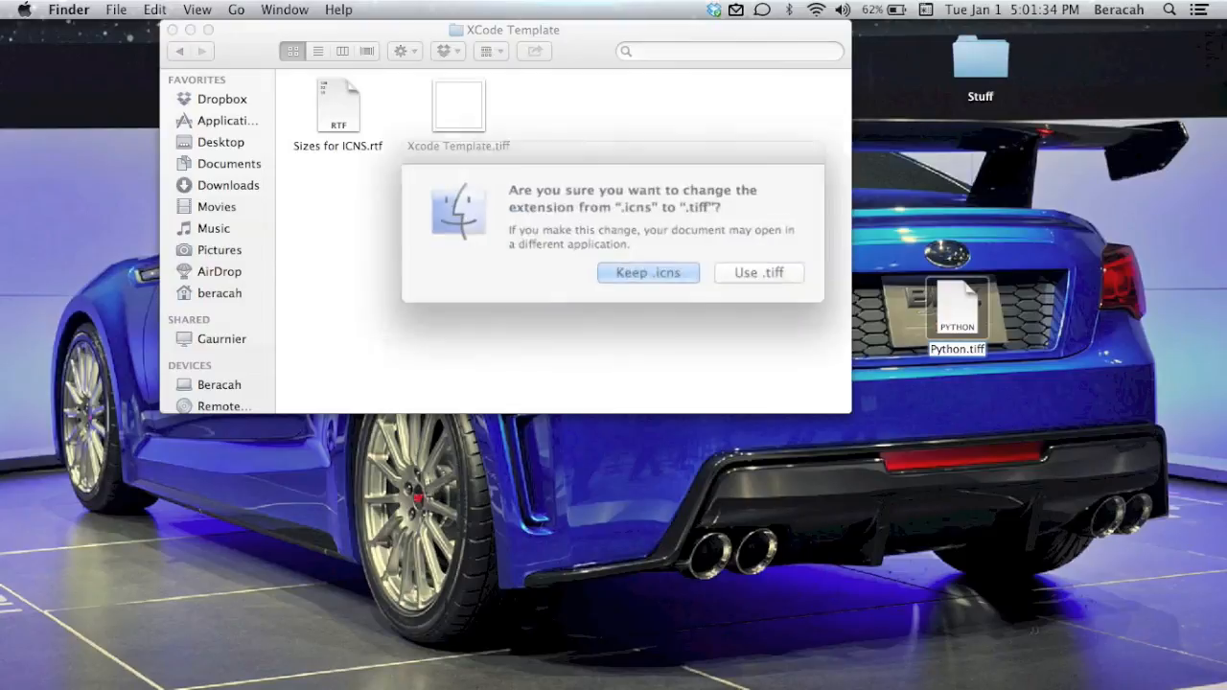
{"action": "left_click", "coordinate": [762, 273]}
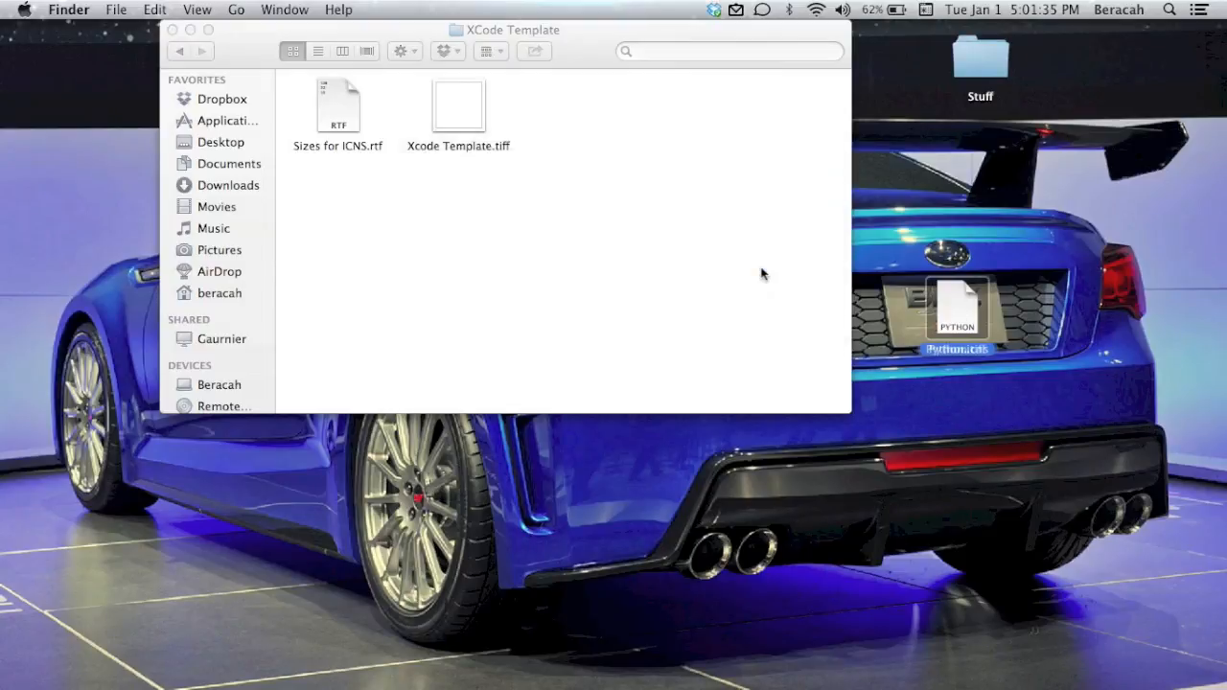
{"action": "left_click", "coordinate": [1072, 411]}
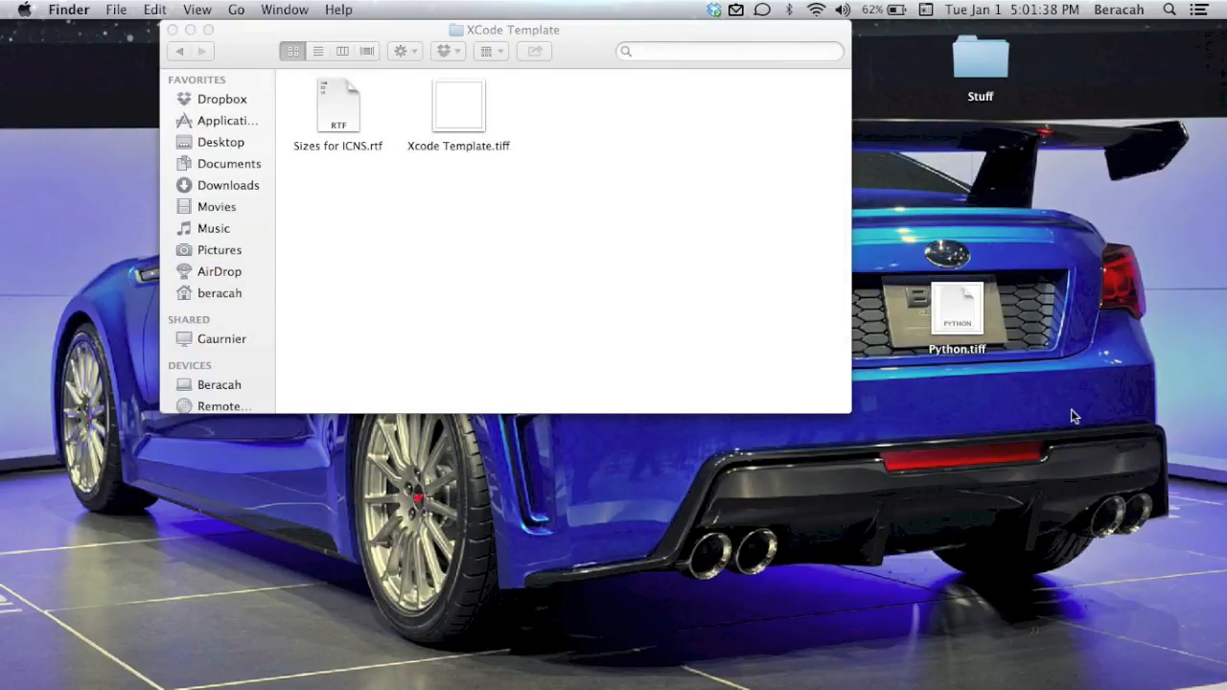